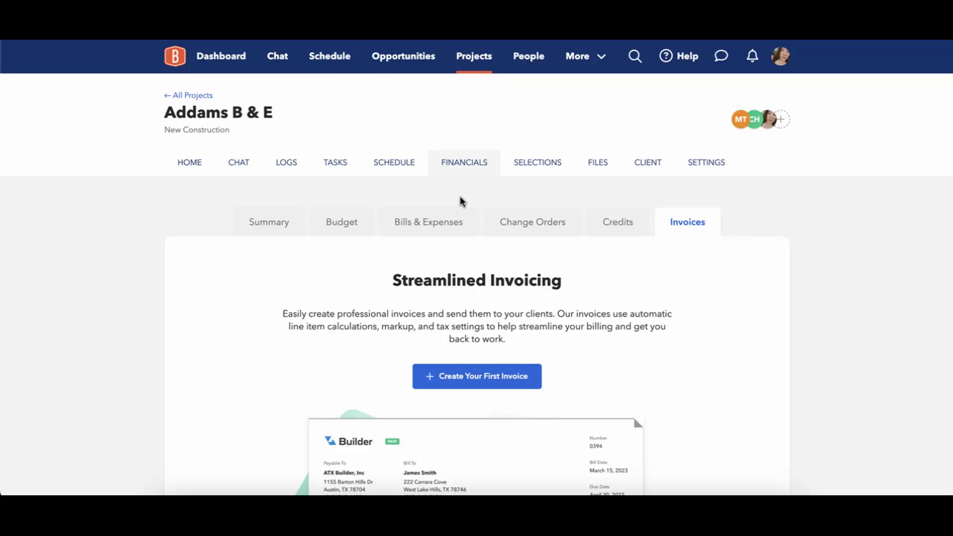
Create the first invoice for the Addams B & E project.
scroll(462, 201, "down", 2)
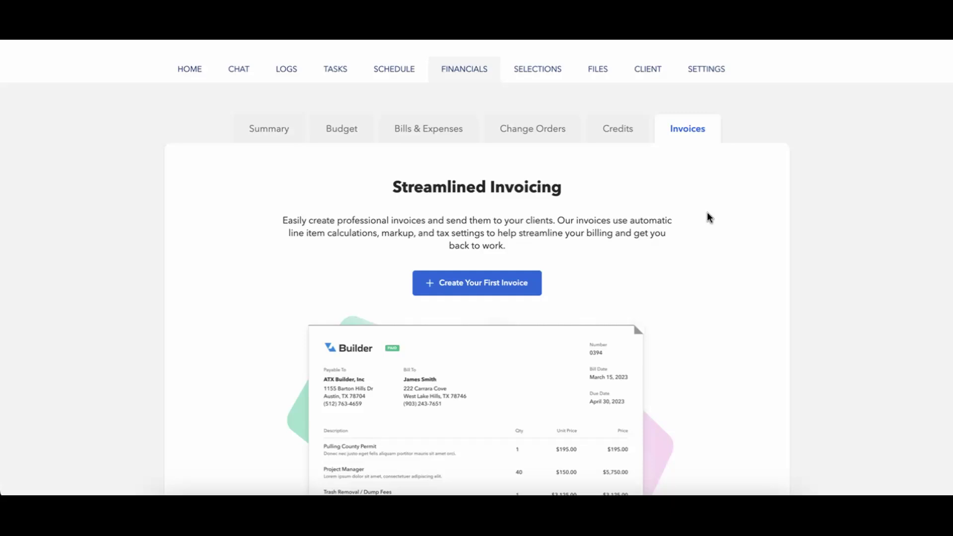
scroll(707, 214, "down", 4)
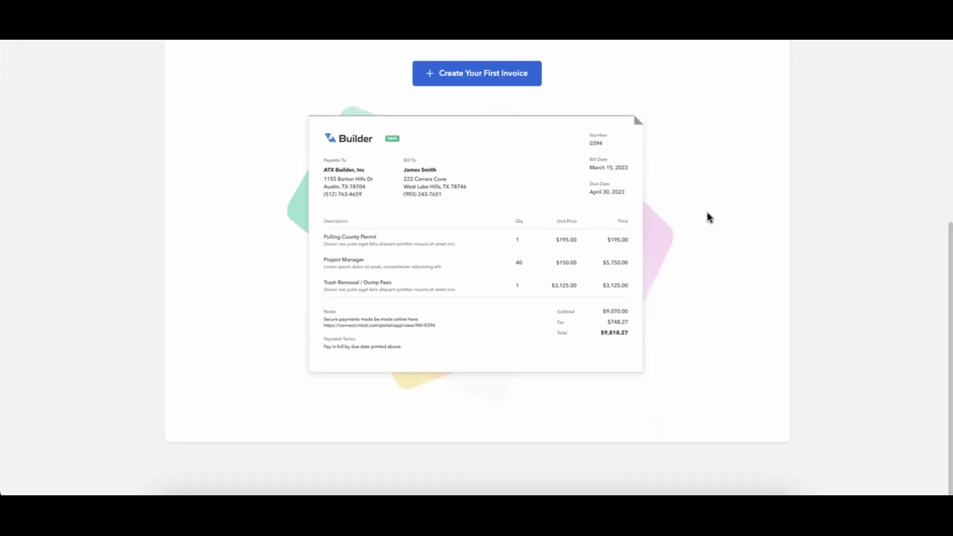
scroll(708, 213, "up", 3)
scroll(707, 213, "up", 2)
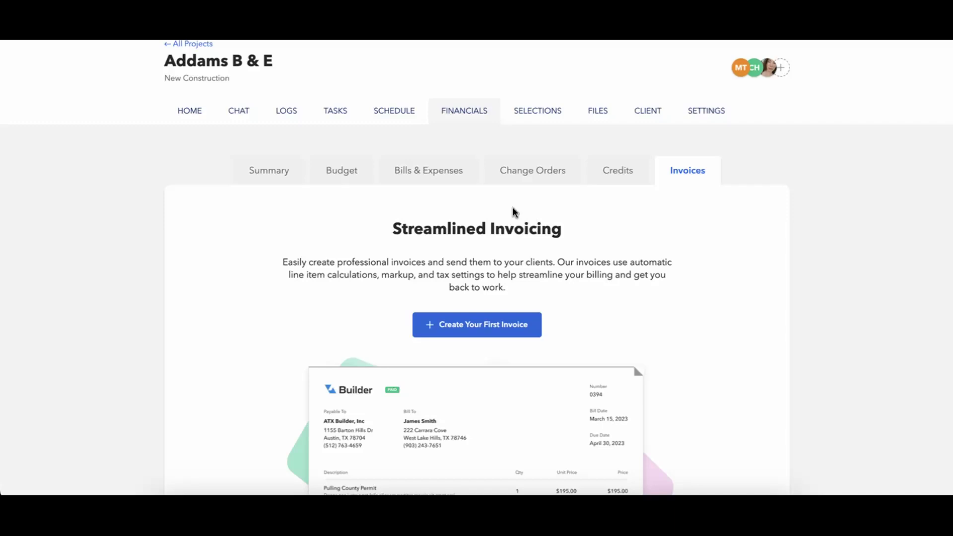
scroll(559, 350, "down", 1)
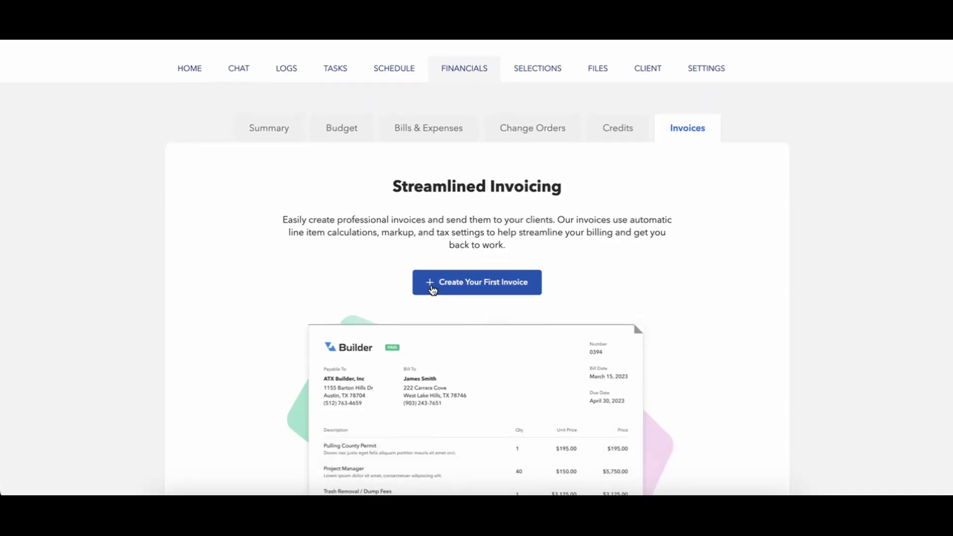
left_click(485, 295)
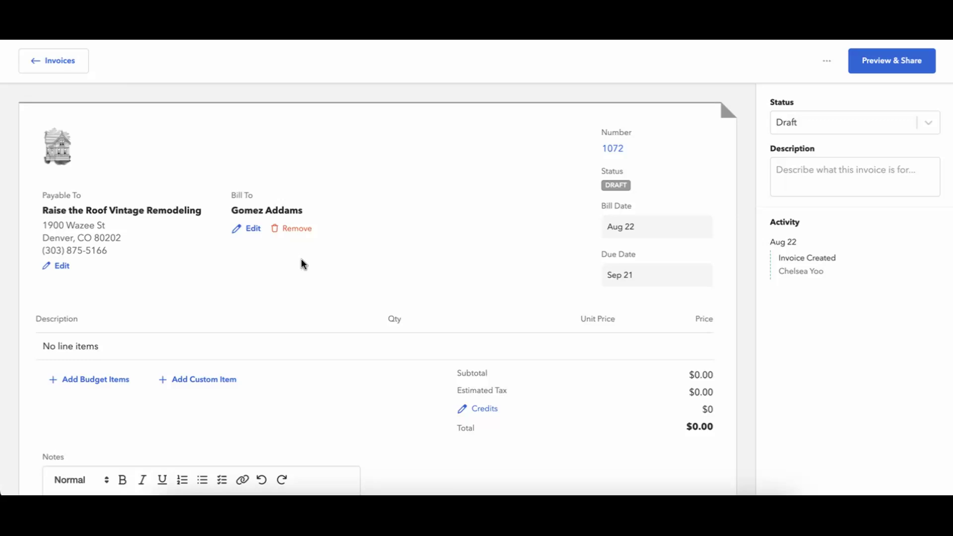
Replace the invoice's bill-to client with another existing contact and view that contact's details.
left_click(297, 229)
left_click(270, 273)
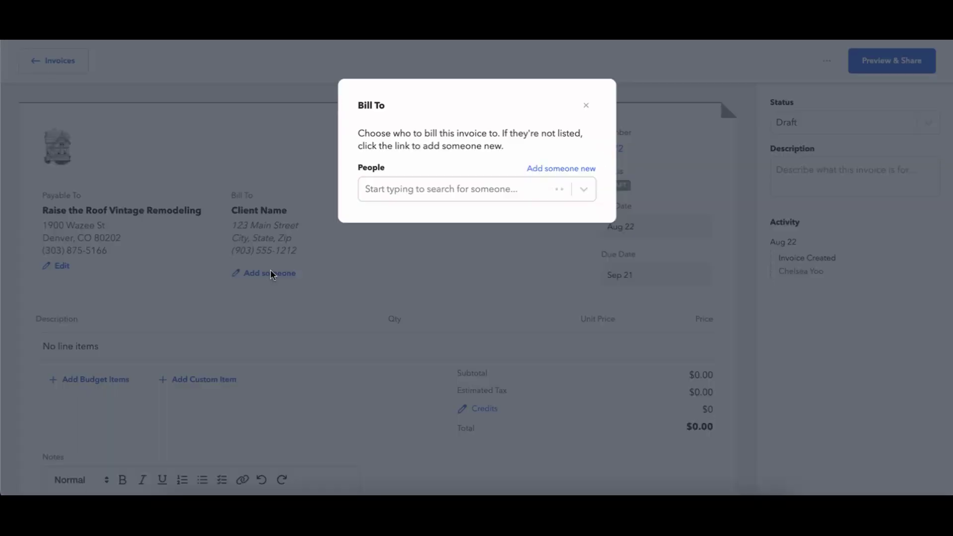
left_click(405, 191)
left_click(412, 227)
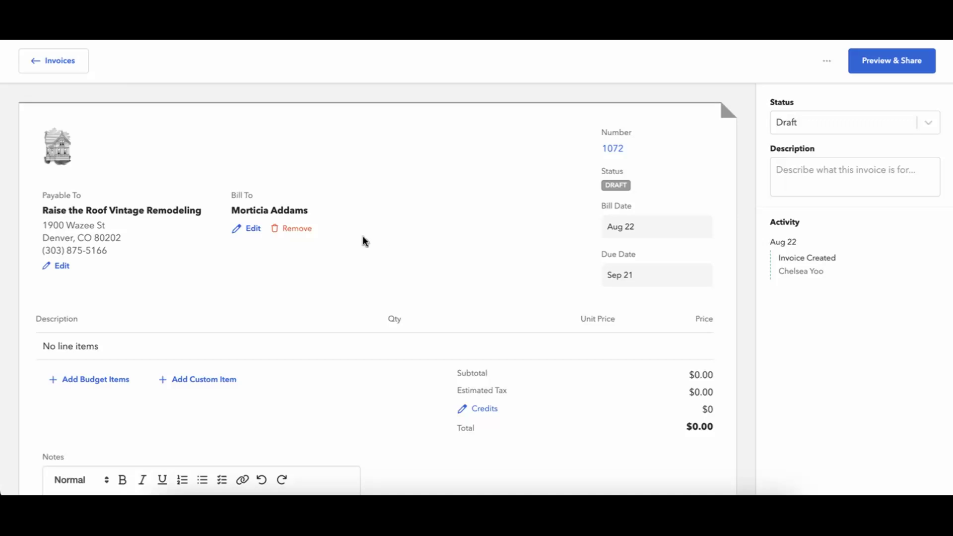
left_click(253, 229)
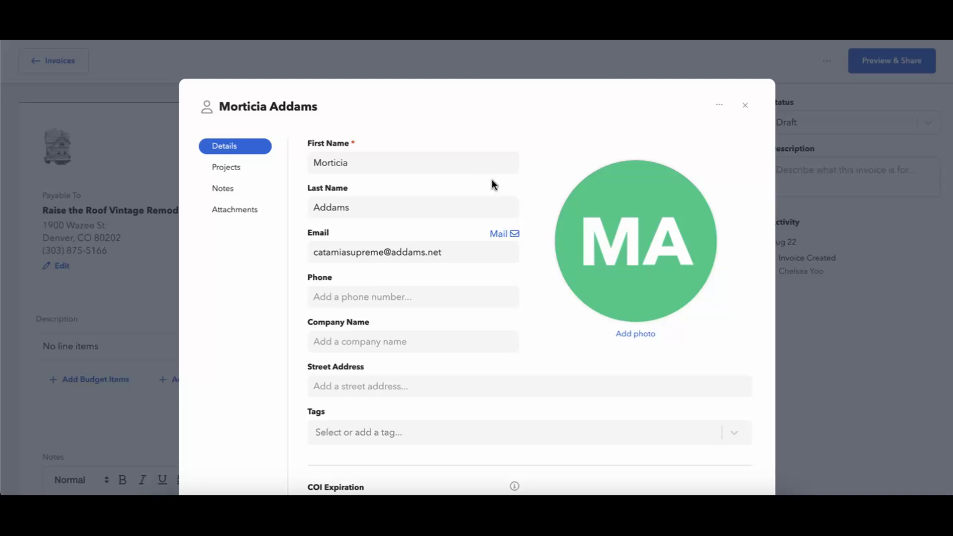
left_click(745, 105)
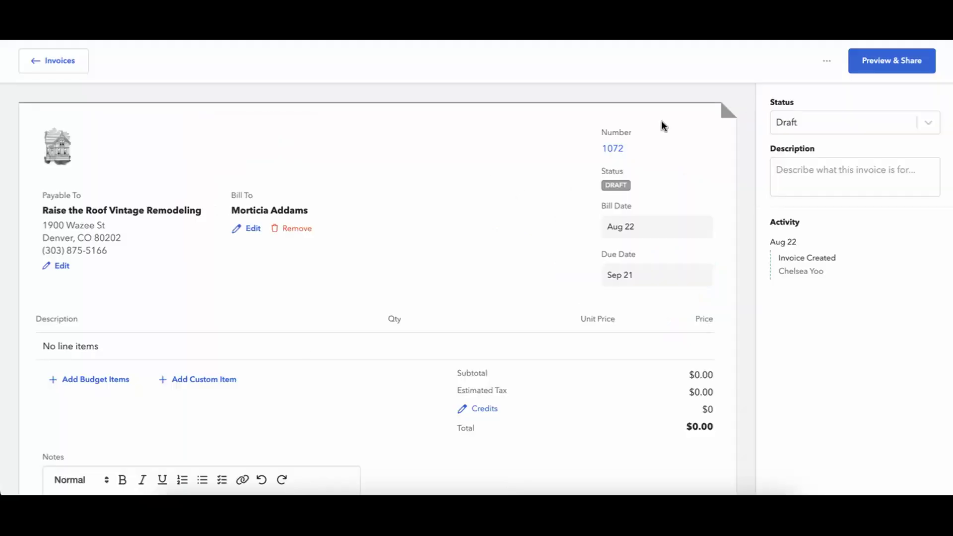
Remove the bill-to client and start a new contact with both clients' first names and their shared last name.
left_click(302, 231)
left_click(278, 274)
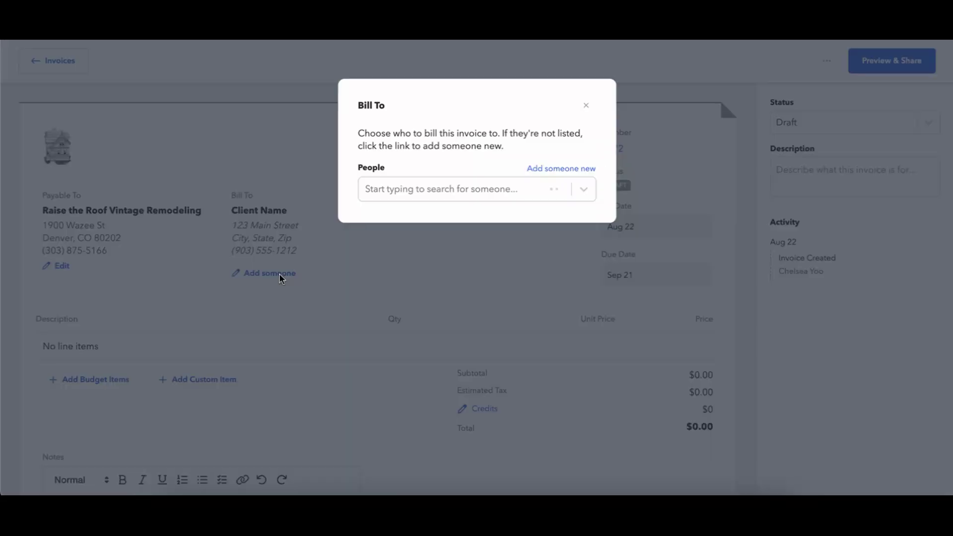
left_click(532, 169)
left_click(443, 161)
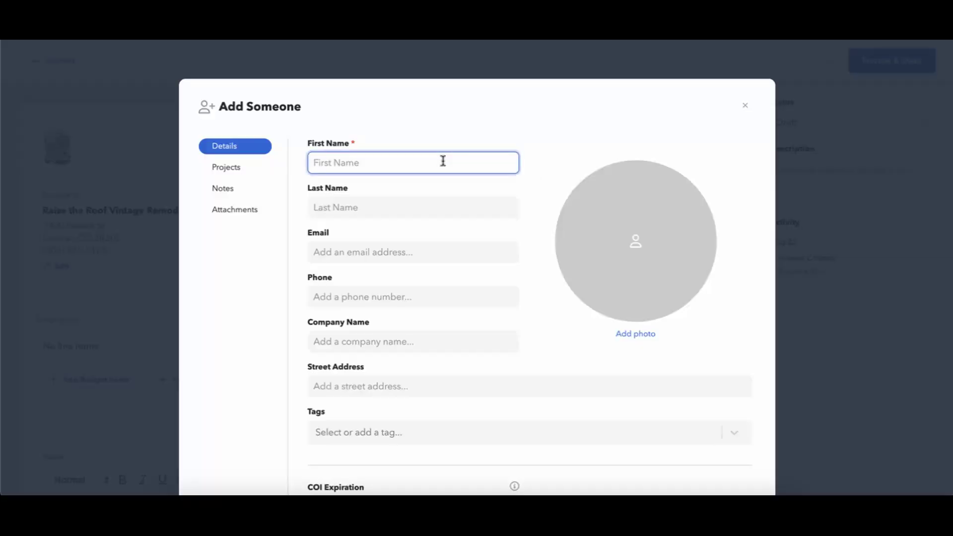
type("Gomez and Morticia")
left_click(475, 207)
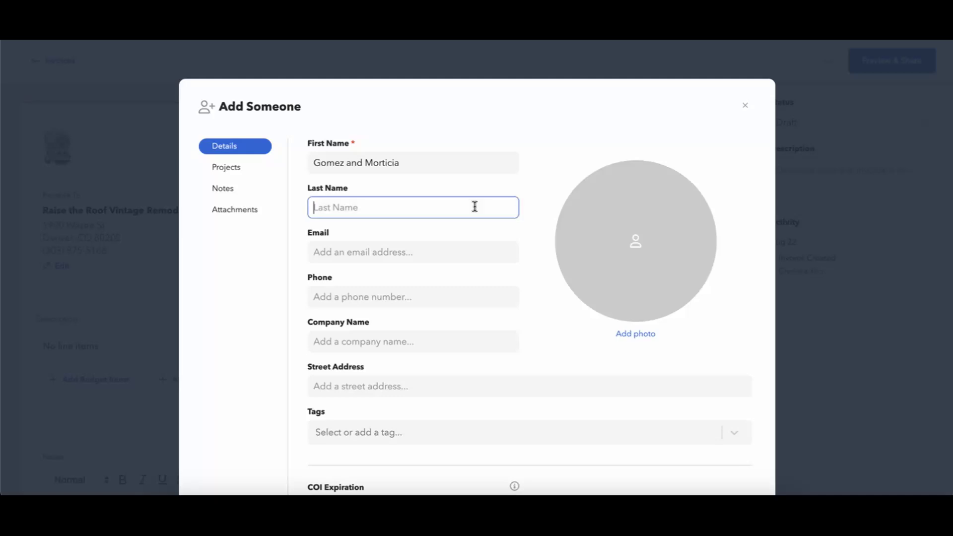
type("Addams")
left_click(539, 201)
Fill in the new contact's street address and save the contact as the invoice's bill-to client.
scroll(528, 247, "down", 2)
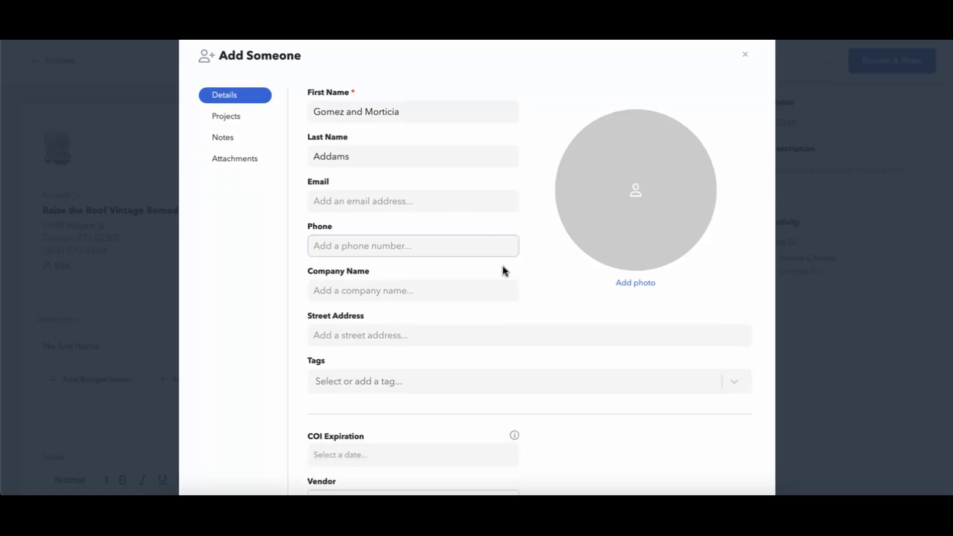
scroll(504, 258, "down", 1)
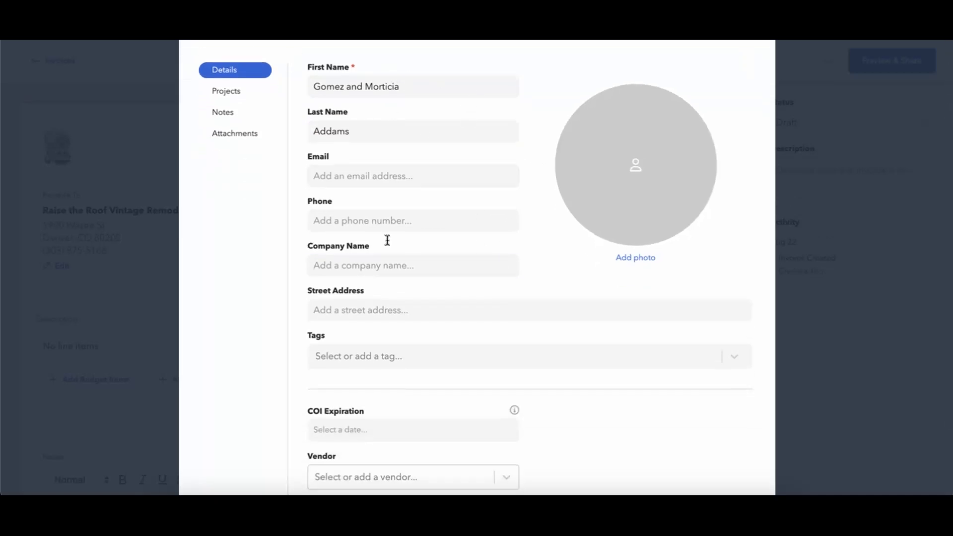
left_click(403, 314)
type("1234 Man")
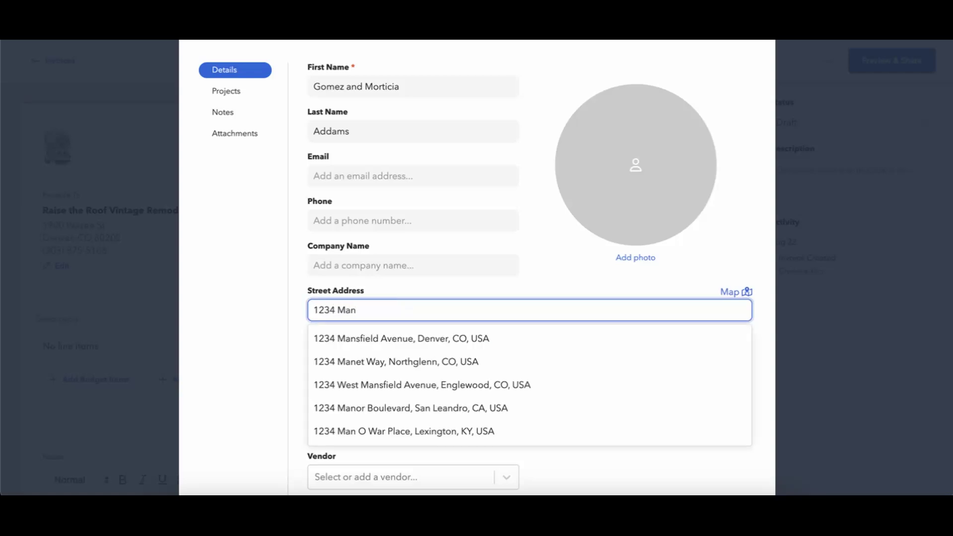
key("BackSpace")
type("in")
left_click(428, 337)
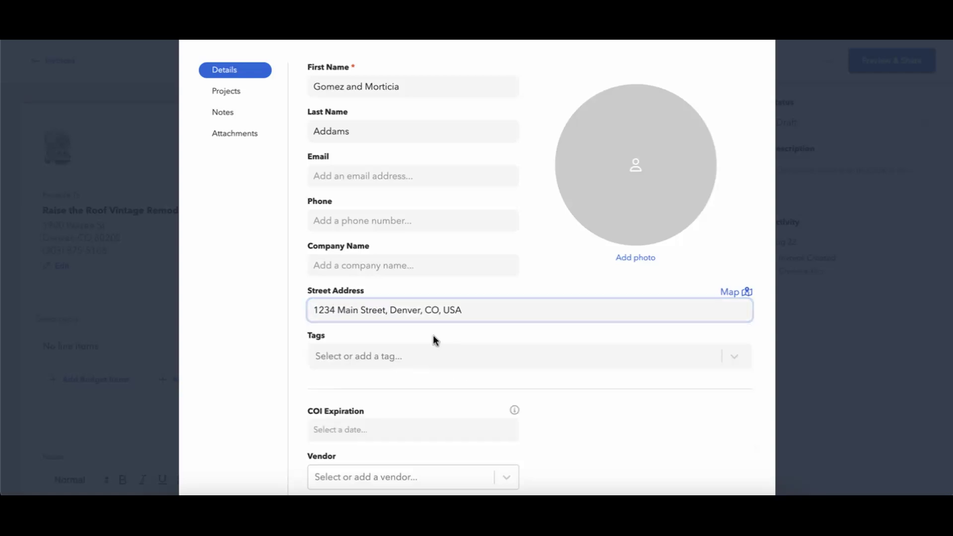
scroll(479, 393, "down", 2)
scroll(479, 393, "down", 1)
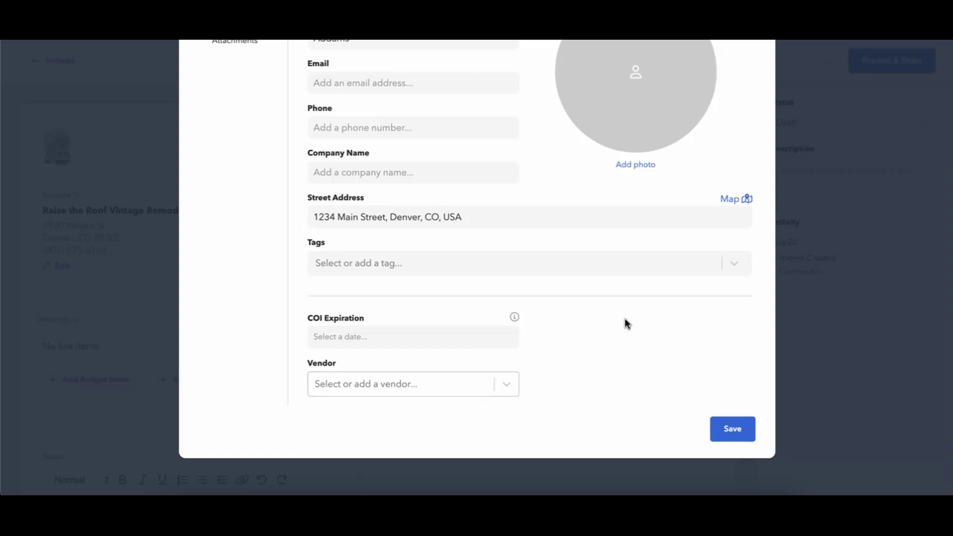
left_click(733, 429)
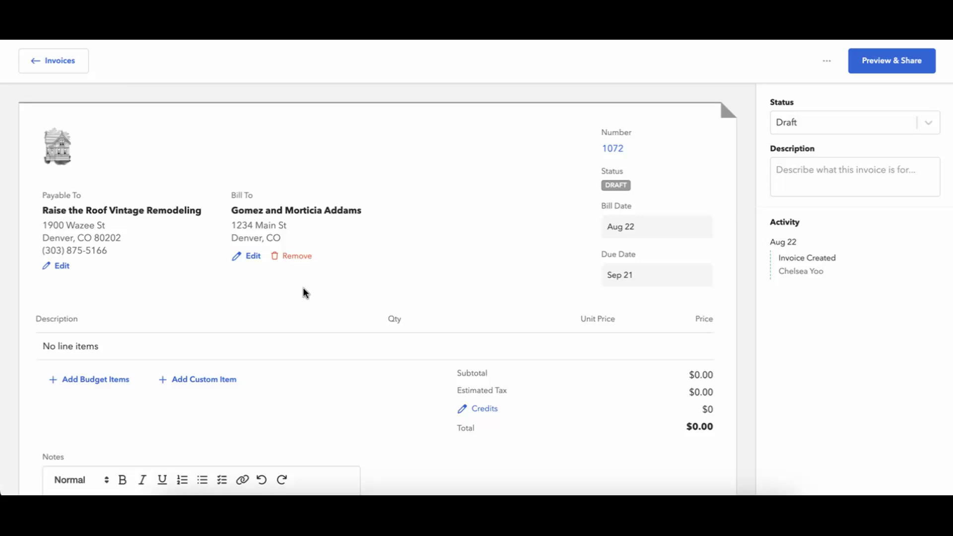
left_click(615, 149)
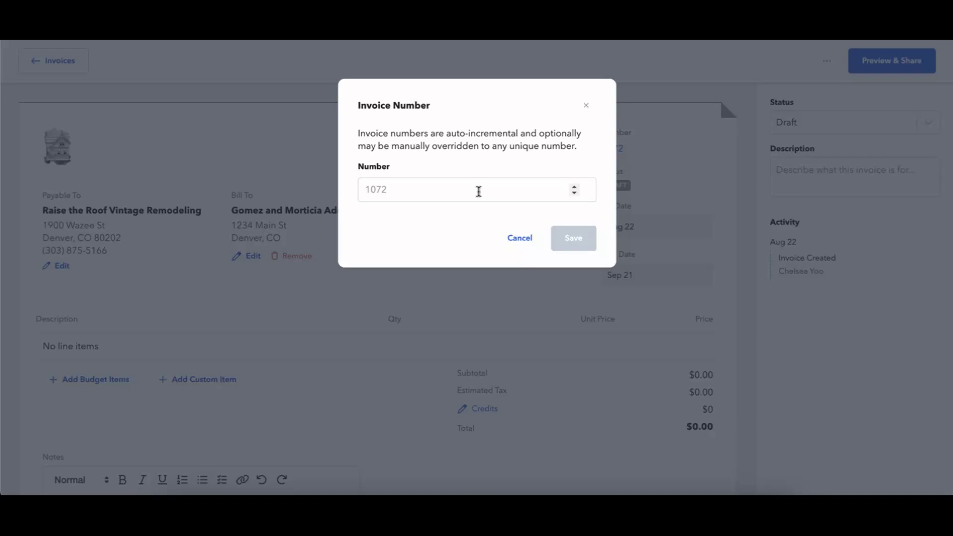
left_click(427, 192)
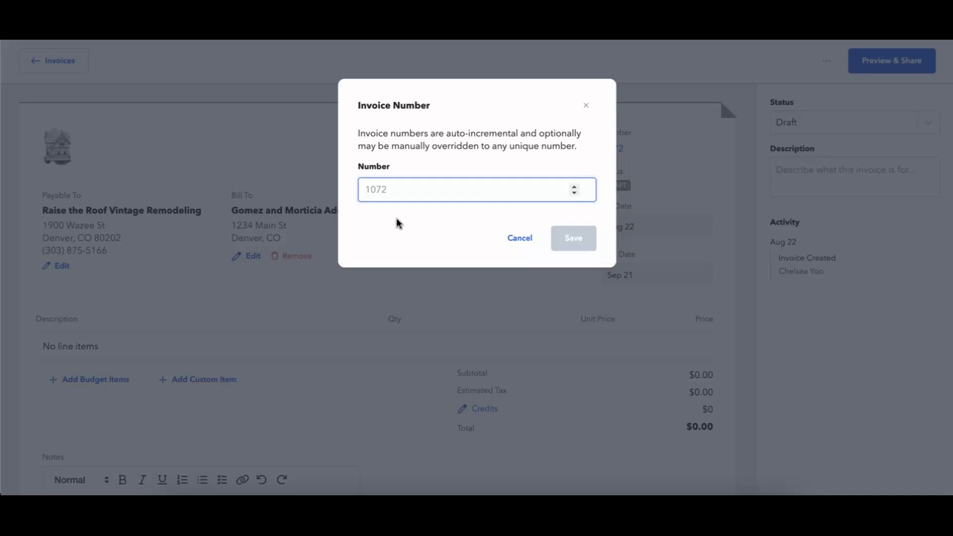
type("1100")
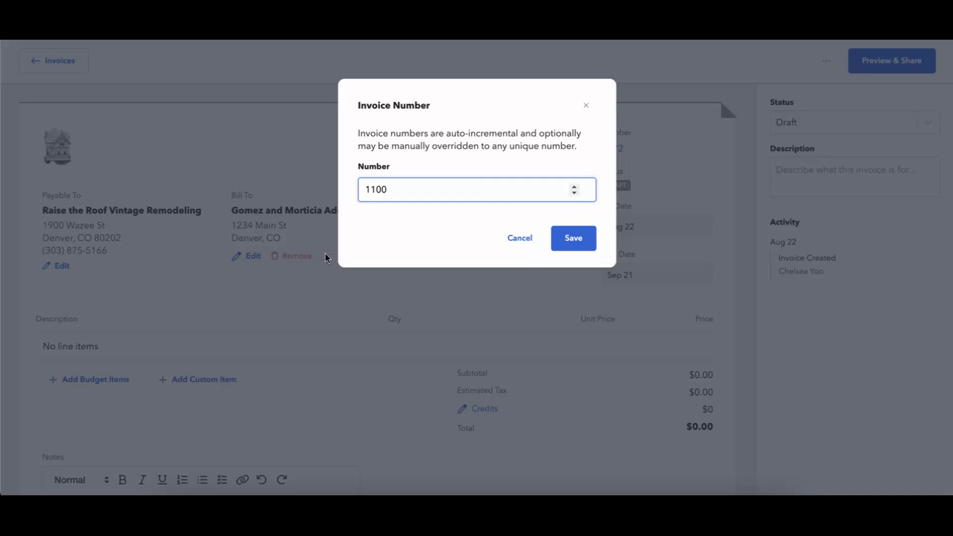
left_click(535, 238)
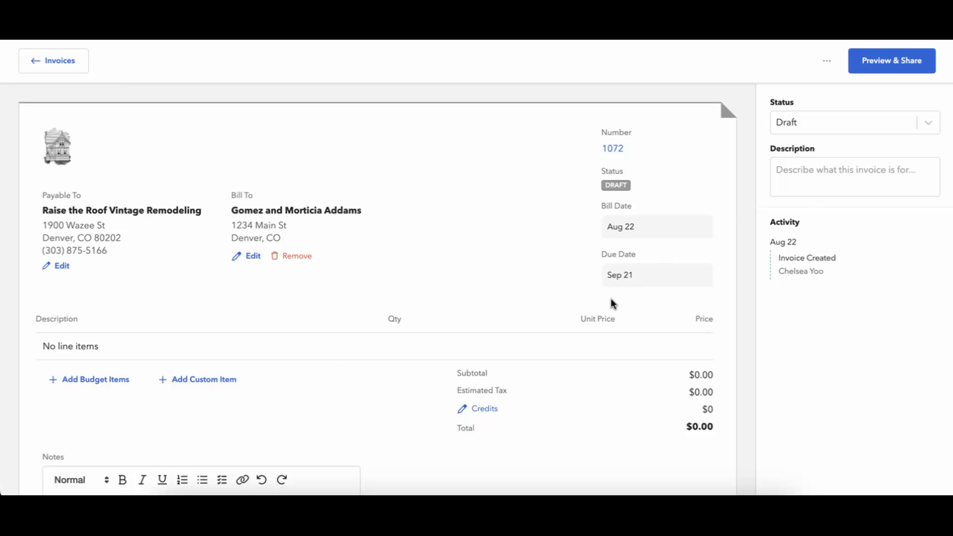
left_click(827, 61)
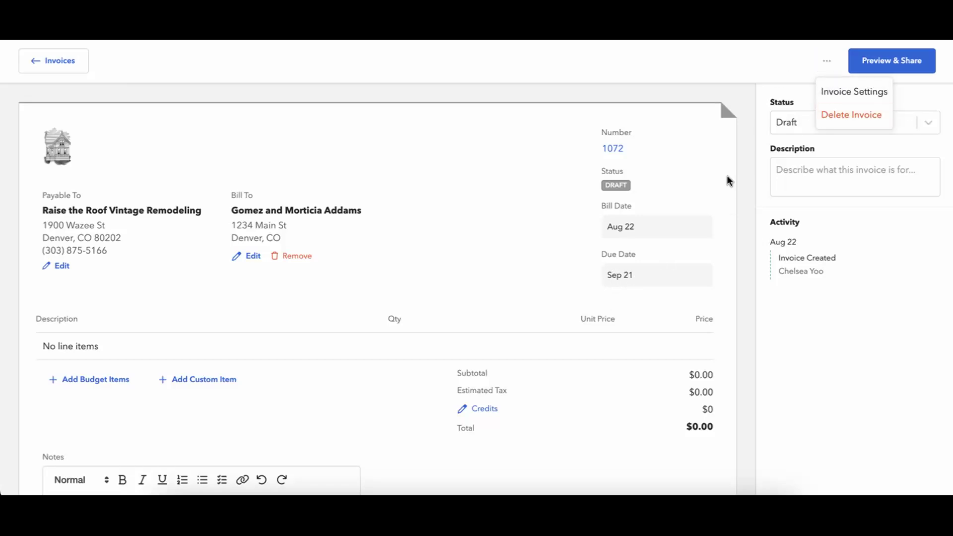
left_click(697, 242)
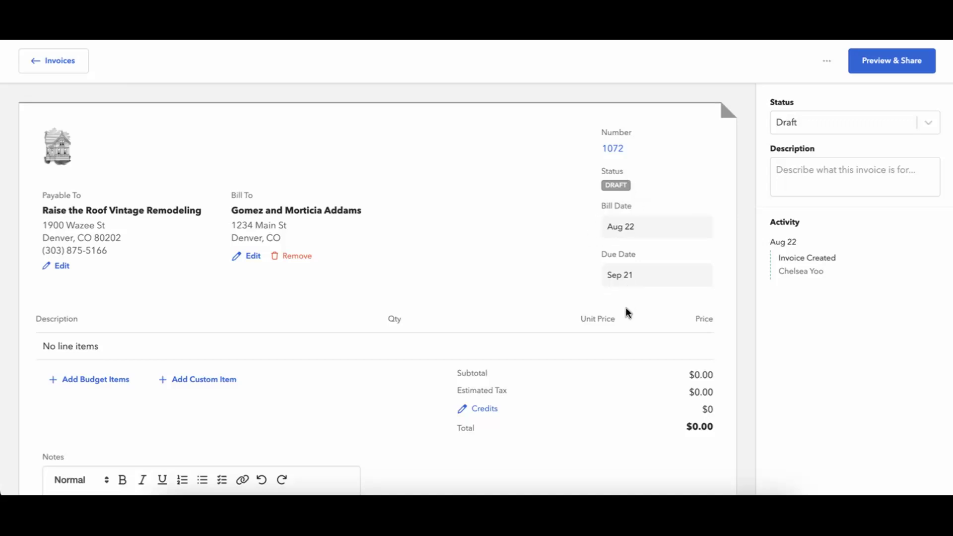
scroll(626, 310, "down", 6)
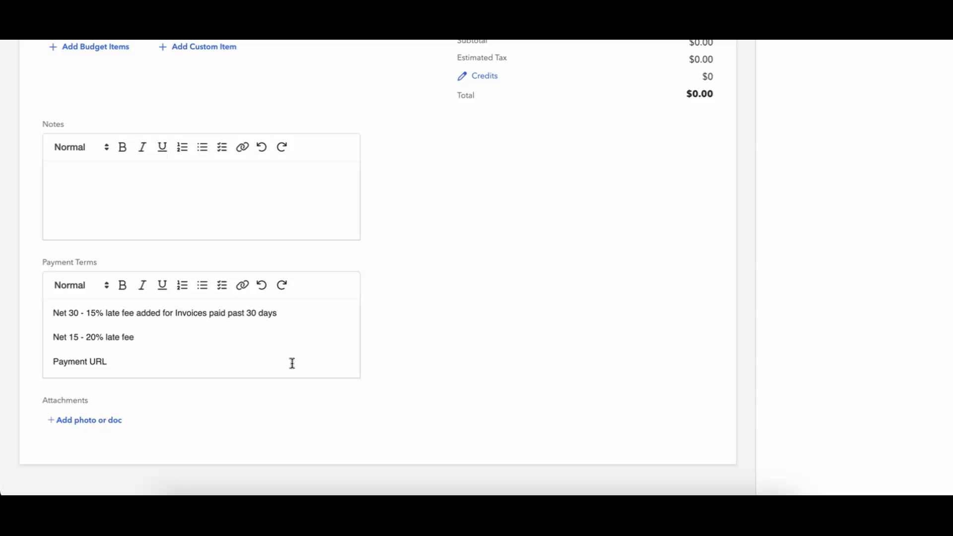
scroll(413, 351, "up", 6)
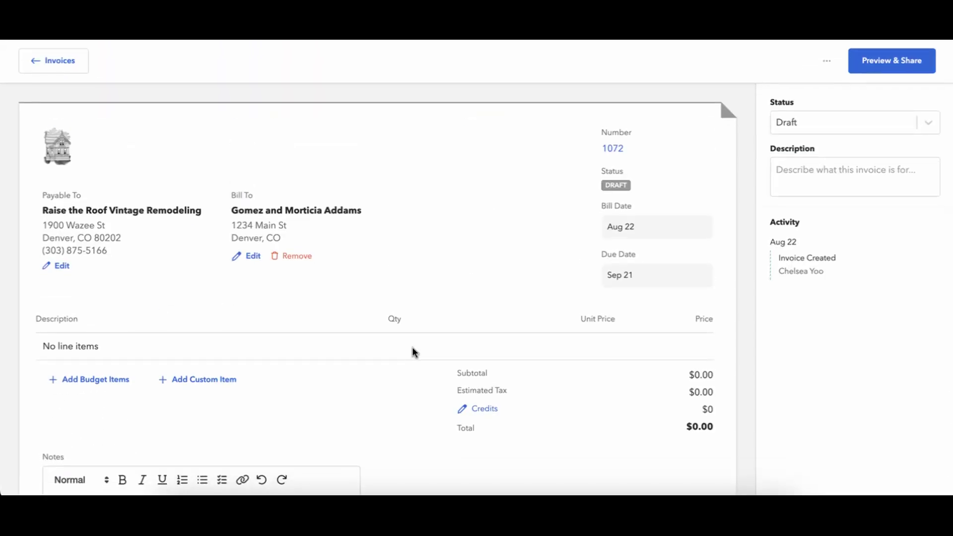
left_click(853, 128)
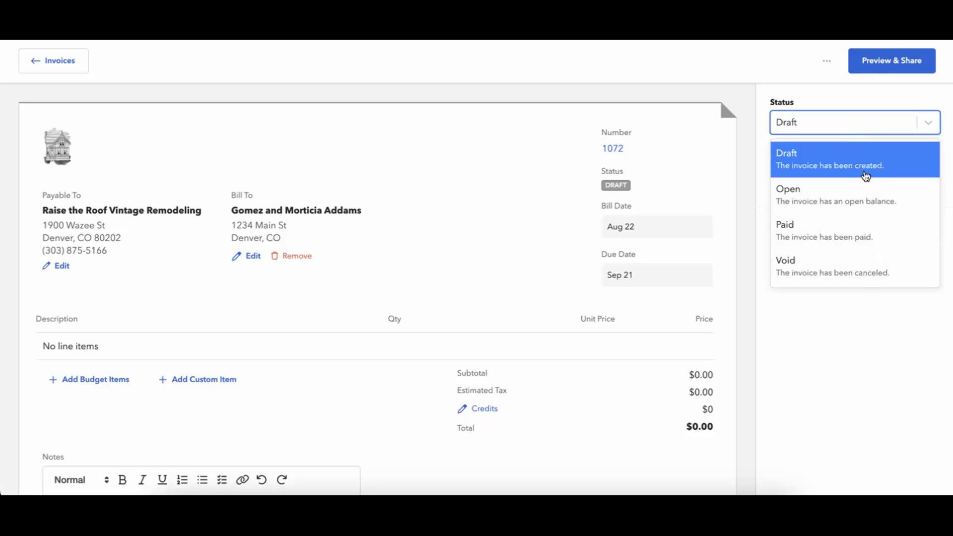
left_click(851, 95)
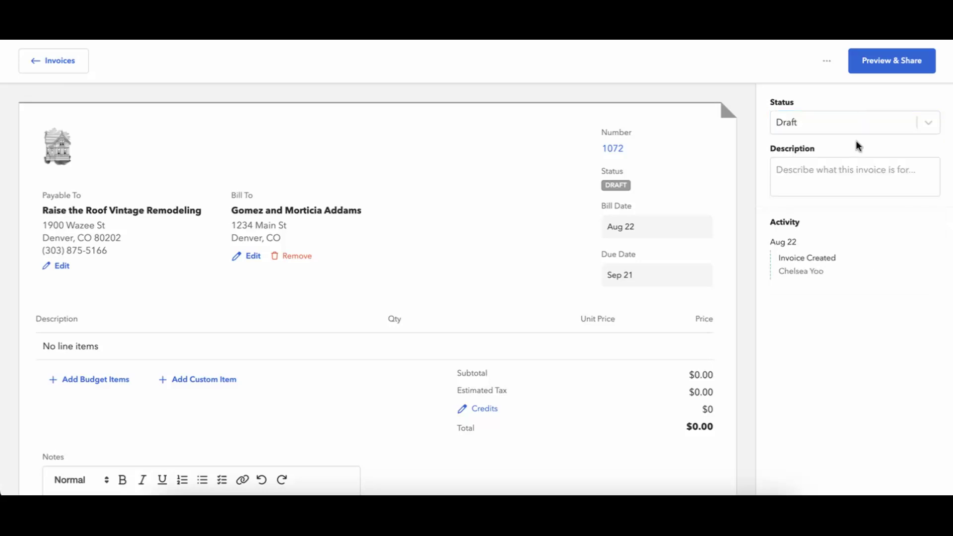
Describe the invoice as "Phase 1 Payment".
left_click(840, 187)
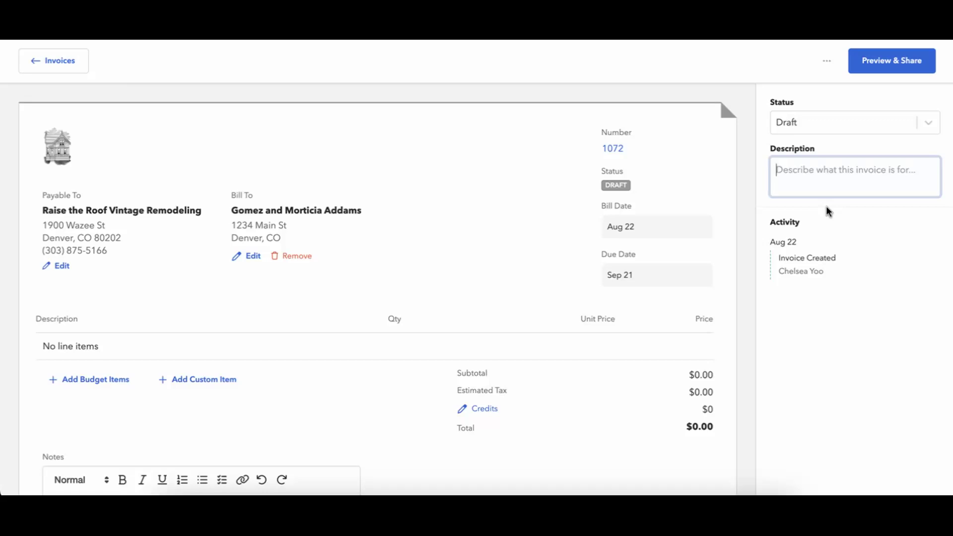
type("Phase")
type("1 Payment")
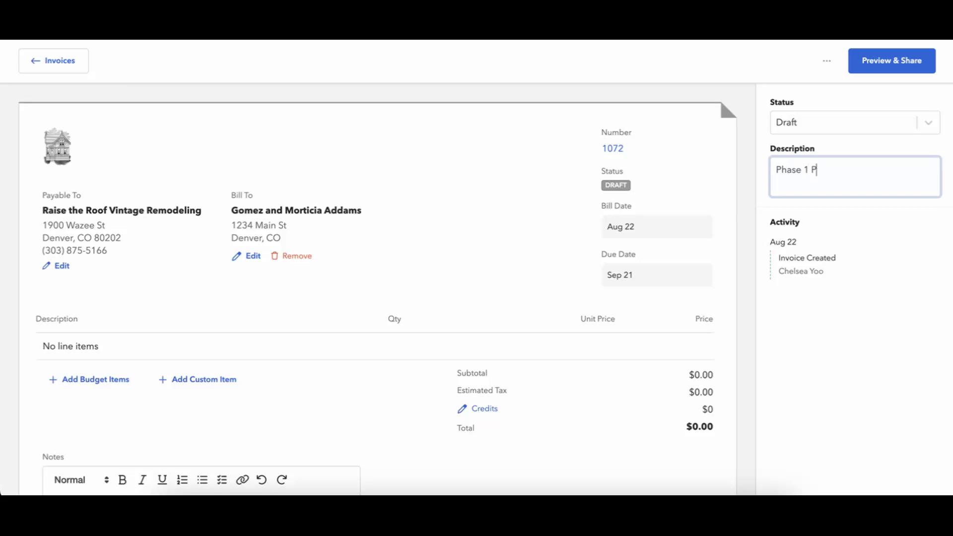
left_click(897, 250)
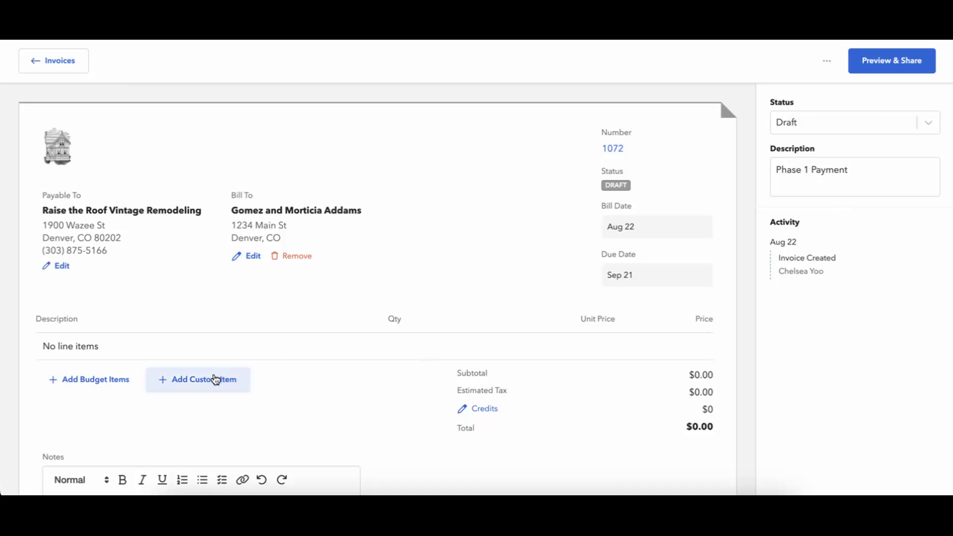
Open the budget line item selection for the invoice and look through the available categories, prices and remaining amounts.
left_click(121, 379)
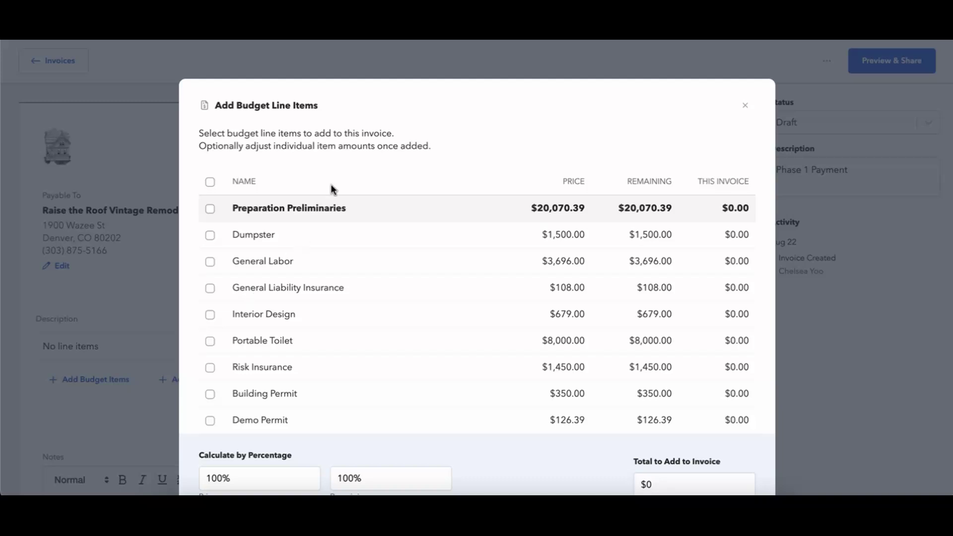
scroll(340, 177, "down", 2)
scroll(338, 177, "up", 3)
scroll(190, 215, "down", 2)
scroll(189, 215, "down", 1)
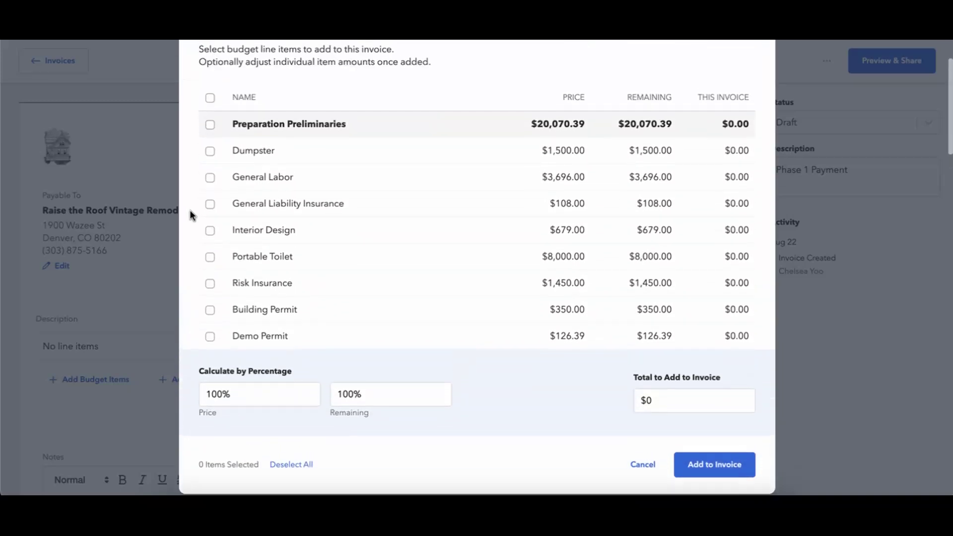
scroll(229, 241, "down", 2)
scroll(229, 237, "down", 3)
scroll(228, 237, "up", 4)
scroll(228, 237, "up", 2)
Select the whole Preparation Preliminaries category and check which budget items it includes.
left_click(209, 174)
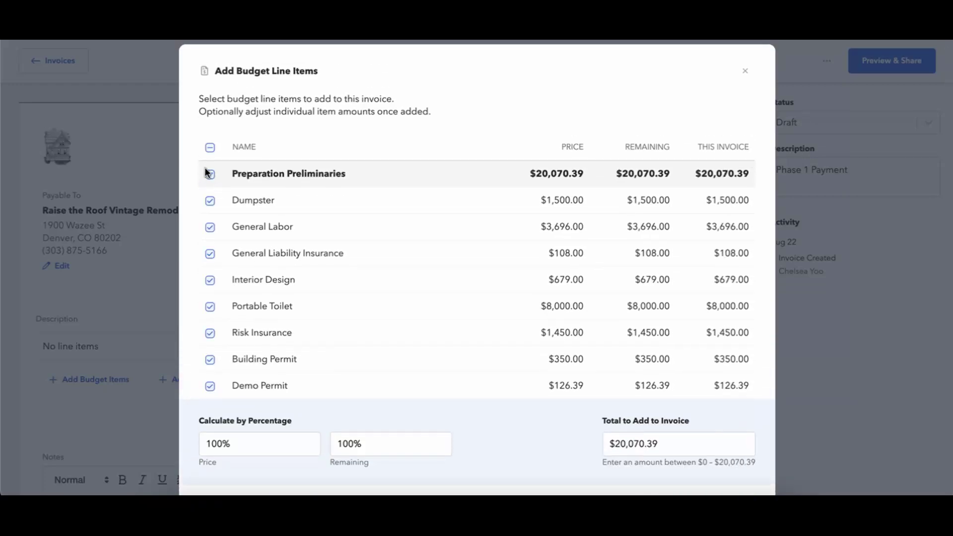
scroll(321, 191, "down", 1)
scroll(320, 186, "down", 4)
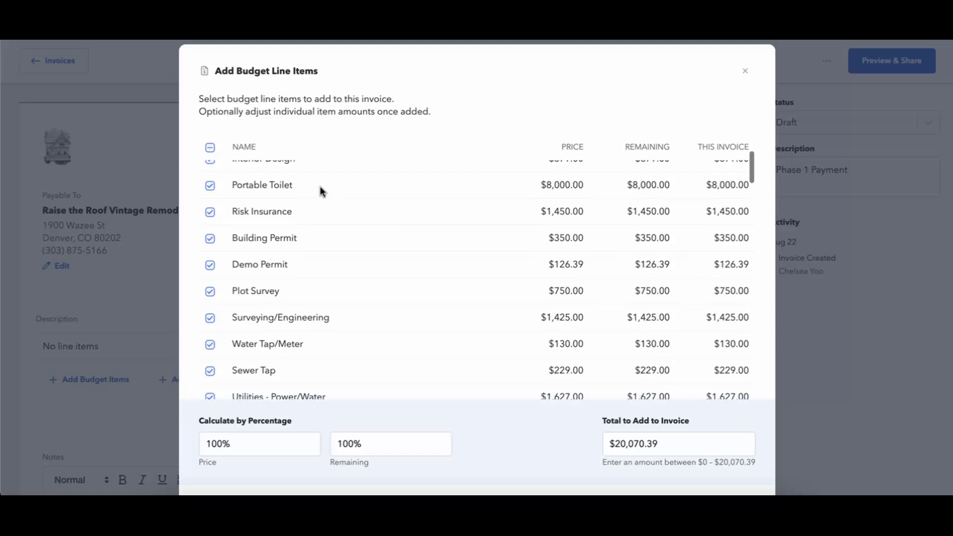
scroll(319, 183, "up", 3)
scroll(319, 185, "up", 2)
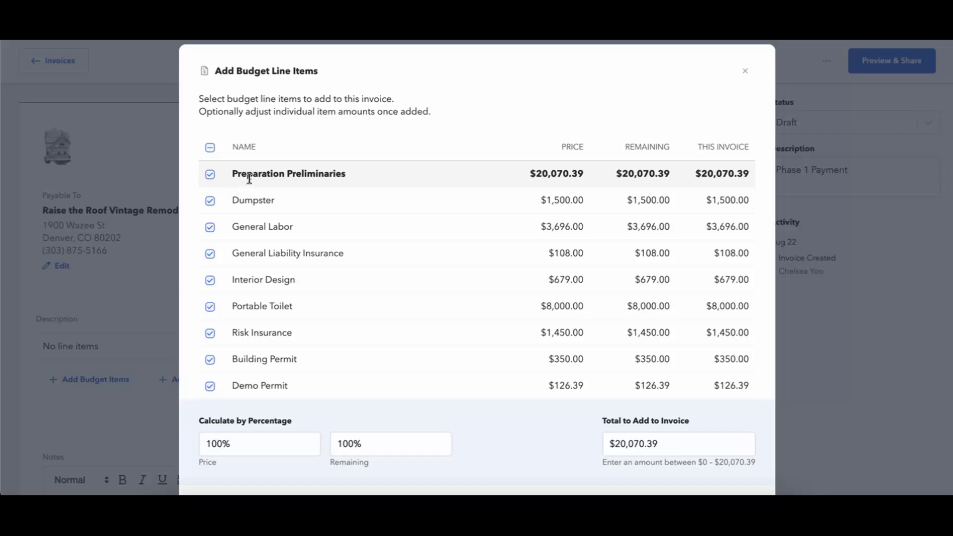
Clear the current selection, select every budget line item in the project and look through the full list.
left_click(210, 148)
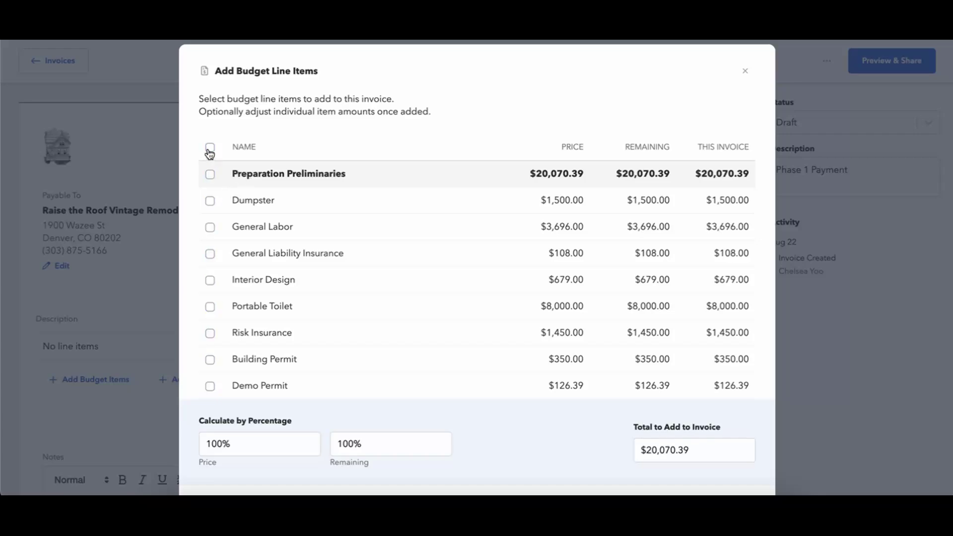
left_click(210, 149)
scroll(232, 232, "down", 20)
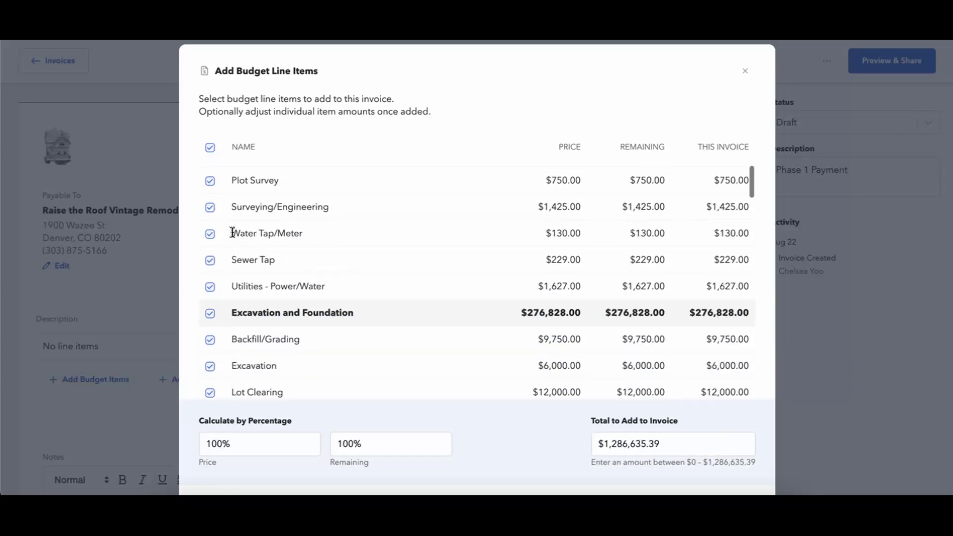
scroll(232, 236, "down", 5)
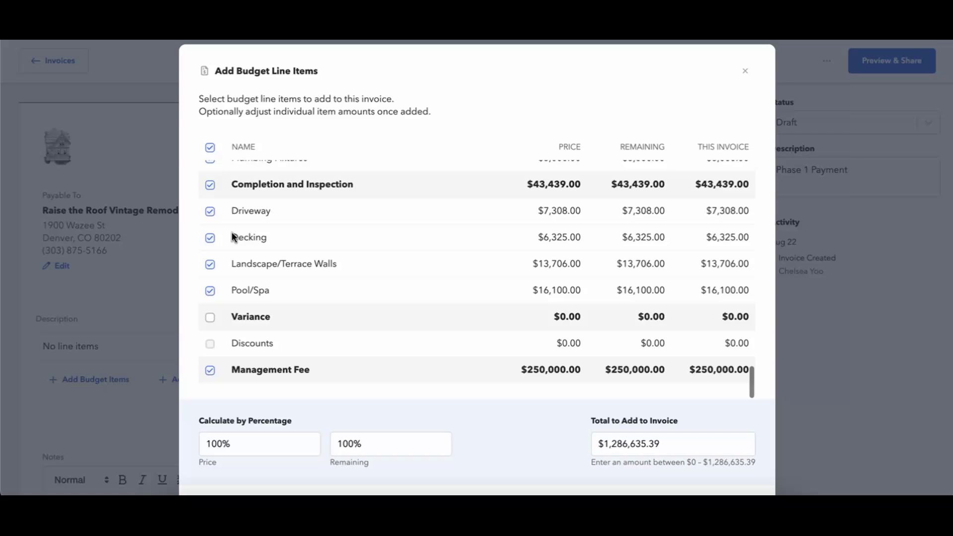
scroll(232, 236, "up", 10)
scroll(232, 233, "up", 15)
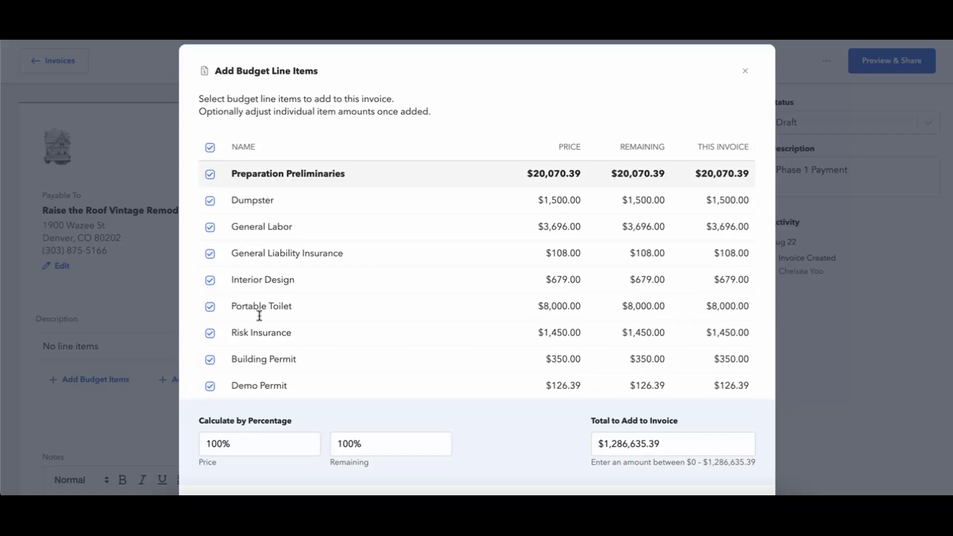
Deselect all budget items and select only the Preparation Preliminaries category.
scroll(251, 303, "down", 1)
scroll(251, 303, "up", 1)
left_click(210, 147)
left_click(209, 174)
scroll(283, 223, "down", 5)
scroll(283, 223, "up", 5)
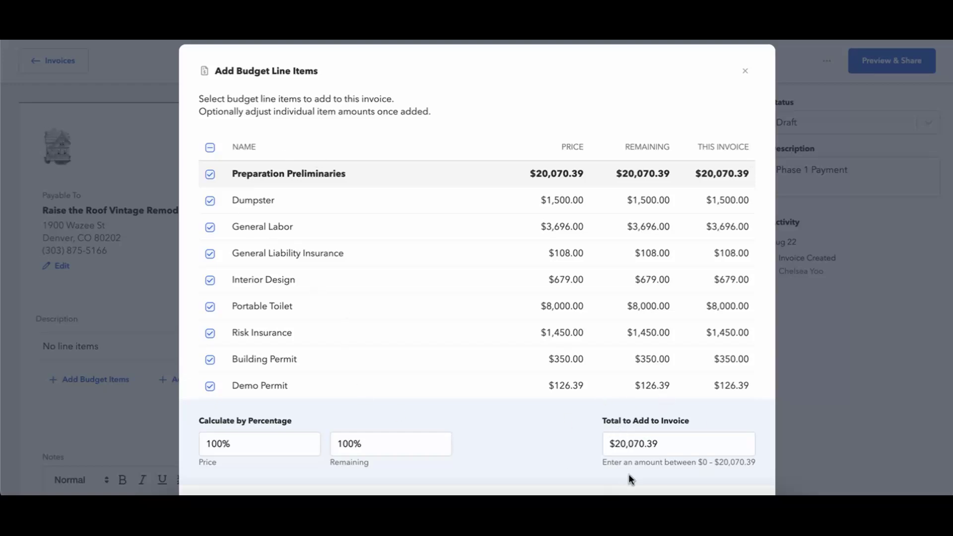
Set the invoiced share of the selected items to 25% of their price and check the individual amounts.
left_click(250, 446)
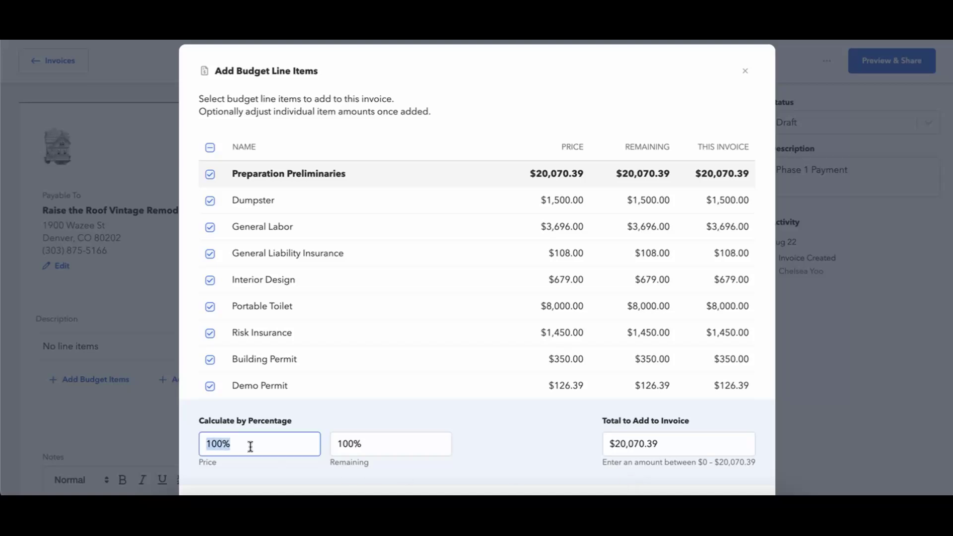
type("25")
left_click(483, 425)
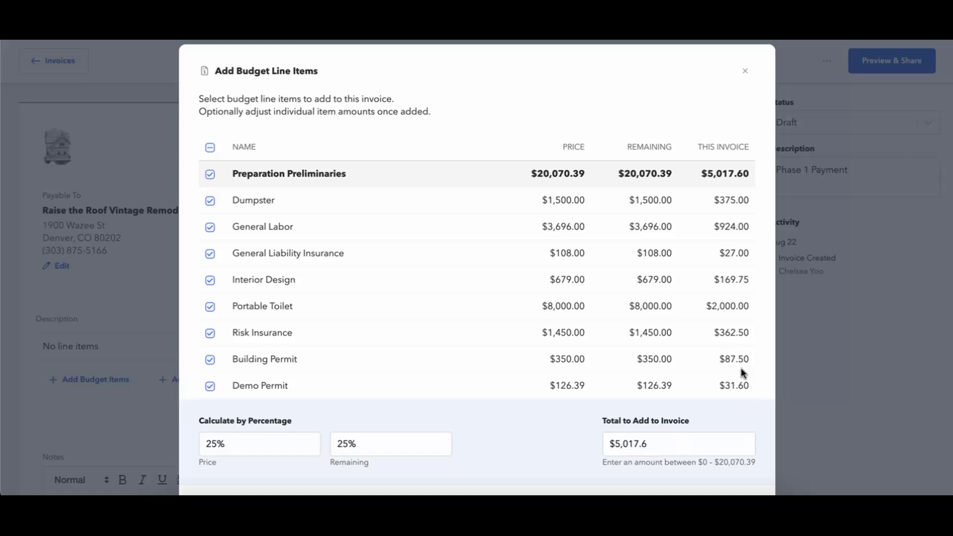
scroll(740, 367, "down", 2)
scroll(741, 357, "up", 2)
scroll(725, 293, "down", 4)
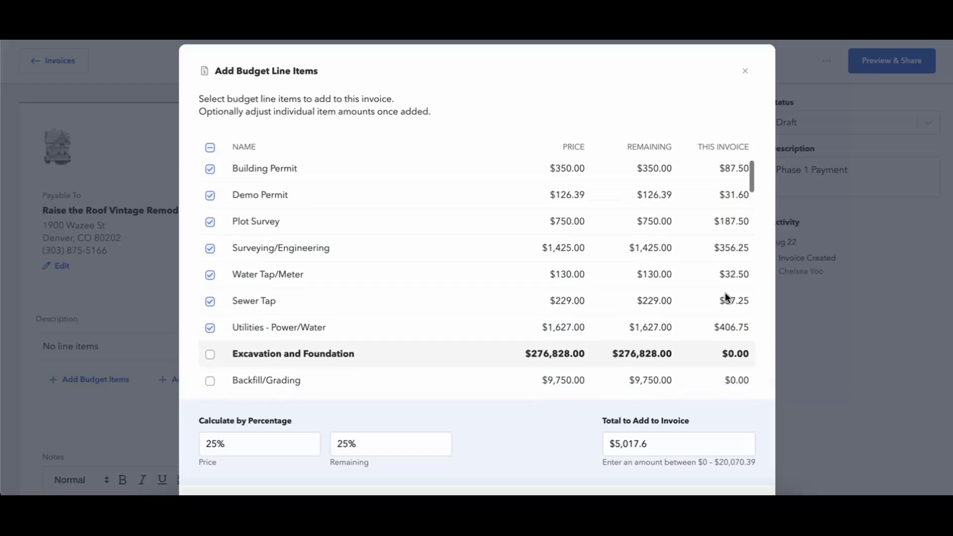
scroll(724, 292, "up", 4)
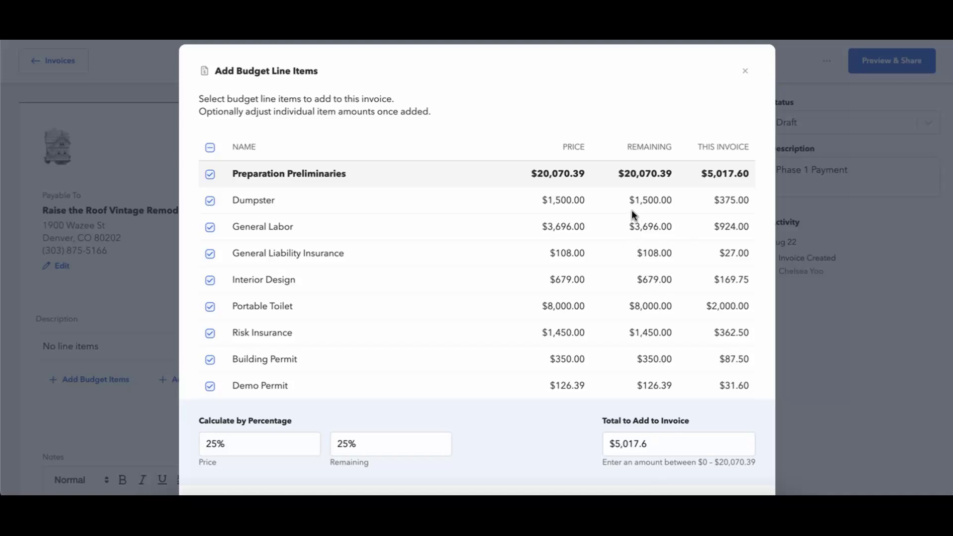
Add the selected Preparation Preliminaries items to the invoice at the reduced percentage.
scroll(614, 395, "down", 2)
scroll(613, 395, "up", 2)
scroll(681, 467, "down", 2)
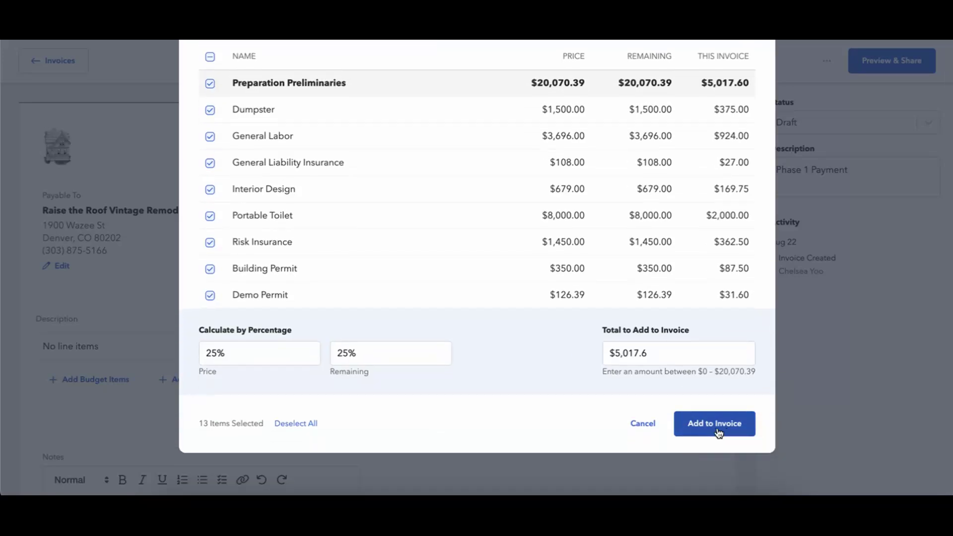
left_click(718, 434)
Review the added line items and view the details of the General Liability Insurance item without changing it.
scroll(713, 424, "down", 10)
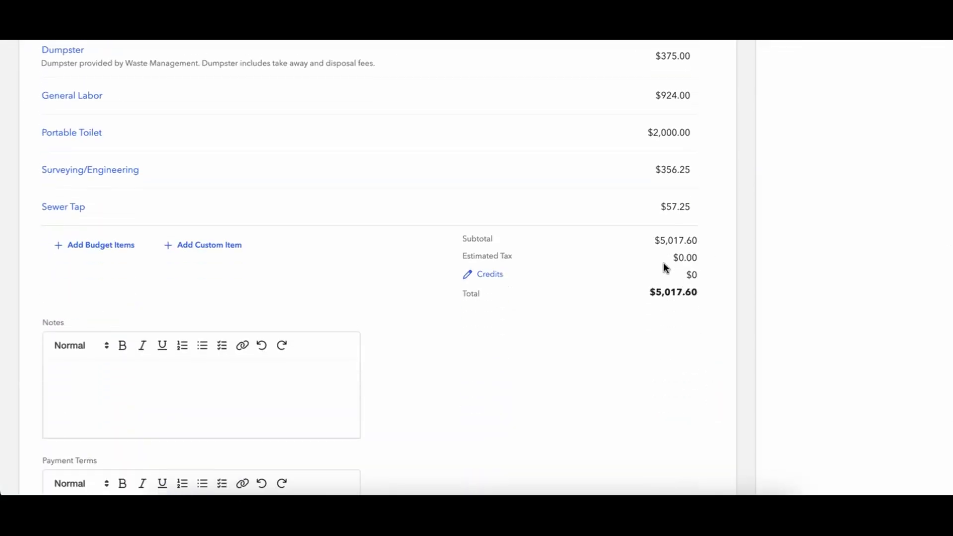
scroll(670, 272, "up", 10)
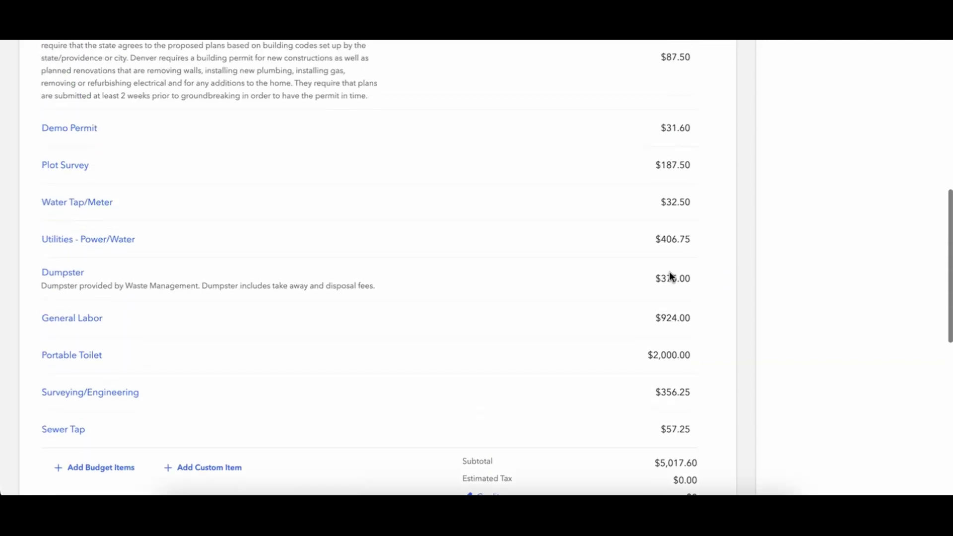
left_click(128, 205)
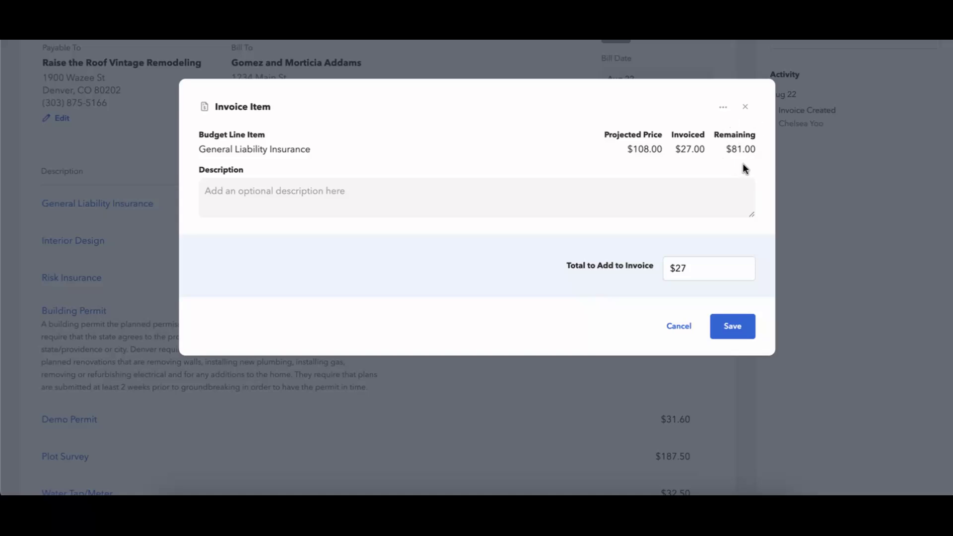
left_click(679, 325)
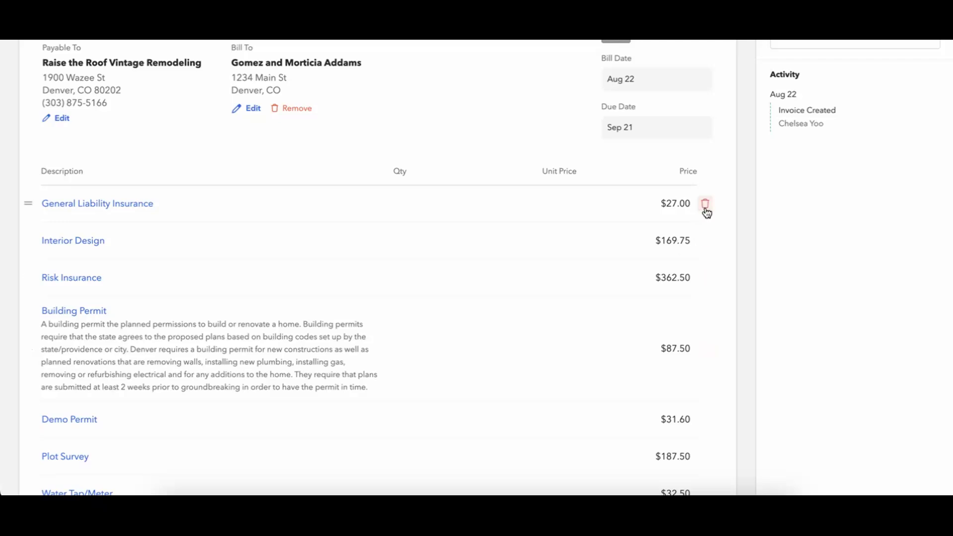
Delete the General Liability Insurance, Interior Design, Risk Insurance and Building Permit items from the invoice.
left_click(705, 206)
left_click(587, 86)
left_click(698, 206)
left_click(602, 84)
left_click(702, 206)
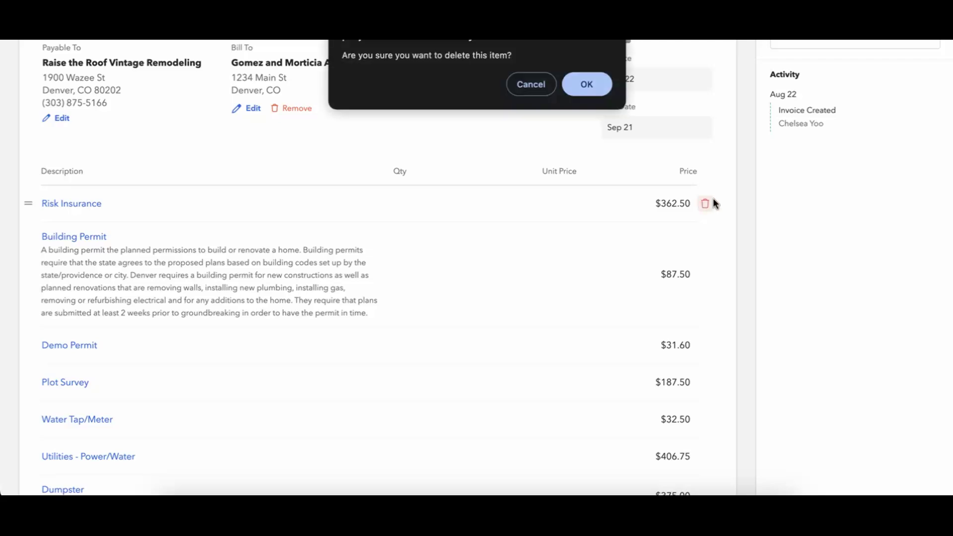
left_click(587, 85)
left_click(705, 239)
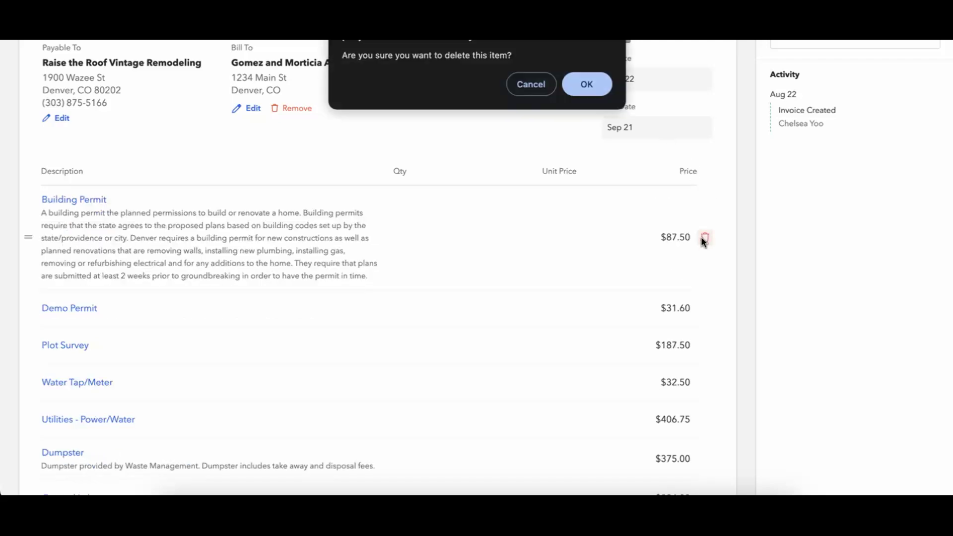
left_click(593, 94)
Delete the Demo Permit, Plot Survey, Water Tap/Meter and Utilities - Power/Water items from the invoice.
left_click(705, 203)
left_click(589, 92)
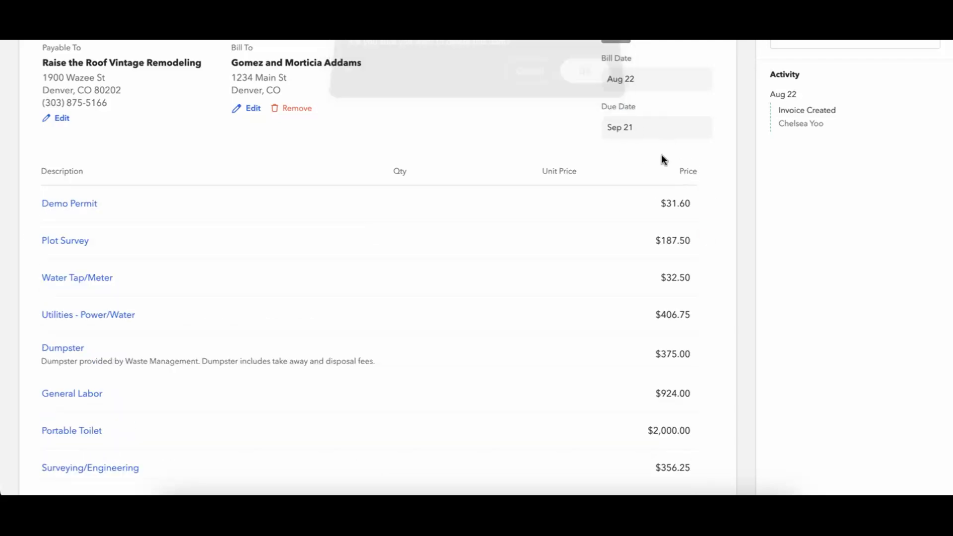
left_click(707, 204)
left_click(585, 85)
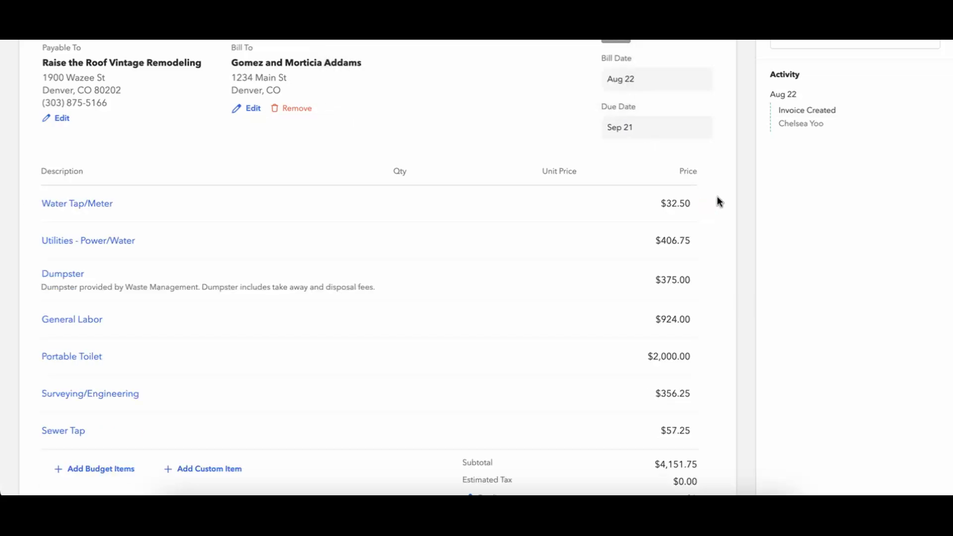
left_click(705, 204)
left_click(603, 86)
left_click(705, 204)
left_click(595, 88)
Delete the remaining Dumpster, General Labor, Portable Toilet, Surveying/Engineering and Sewer Tap items from the invoice.
left_click(704, 203)
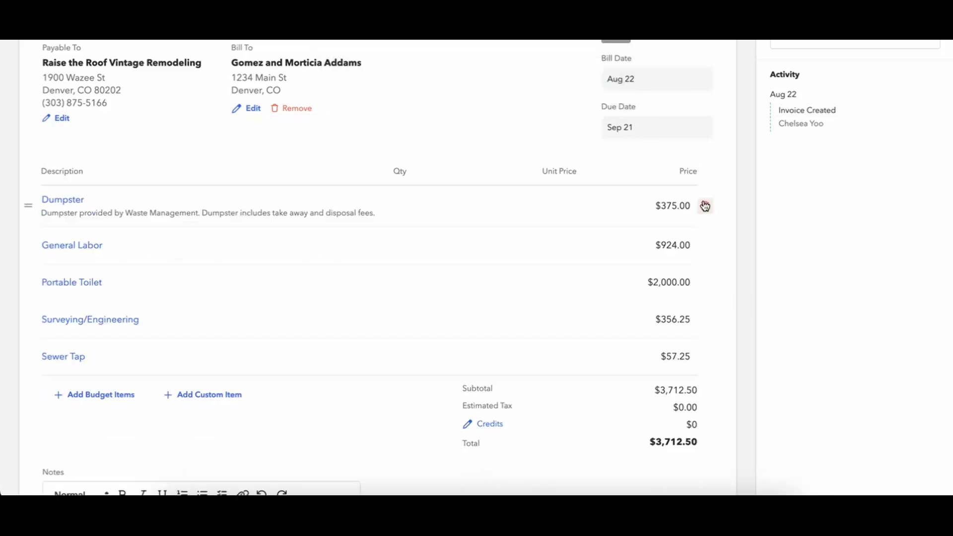
left_click(587, 83)
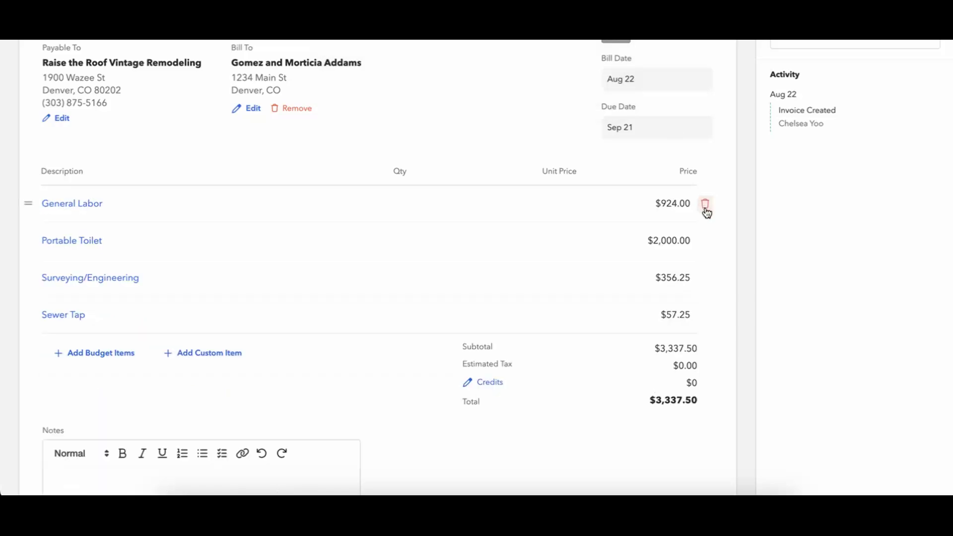
left_click(705, 203)
left_click(587, 84)
left_click(705, 203)
left_click(589, 86)
left_click(705, 204)
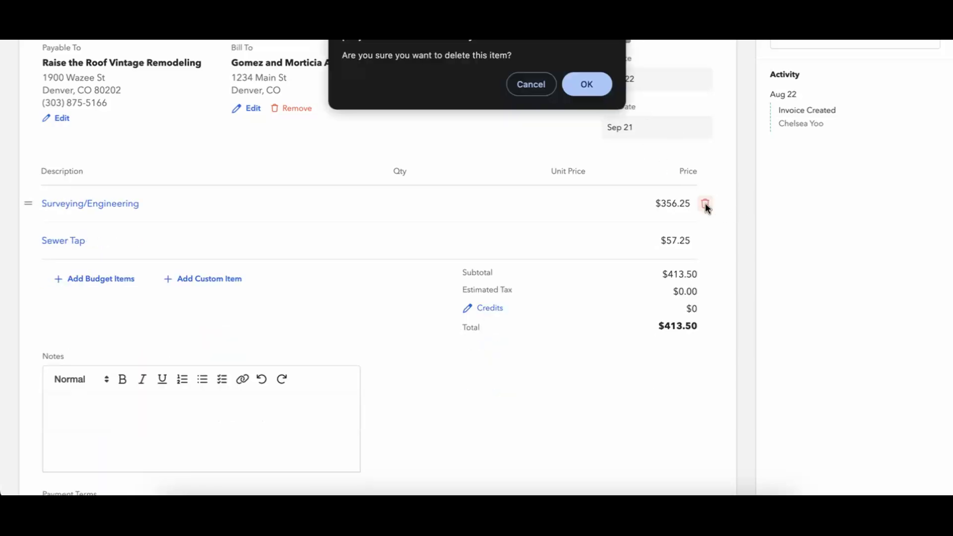
left_click(587, 85)
left_click(703, 203)
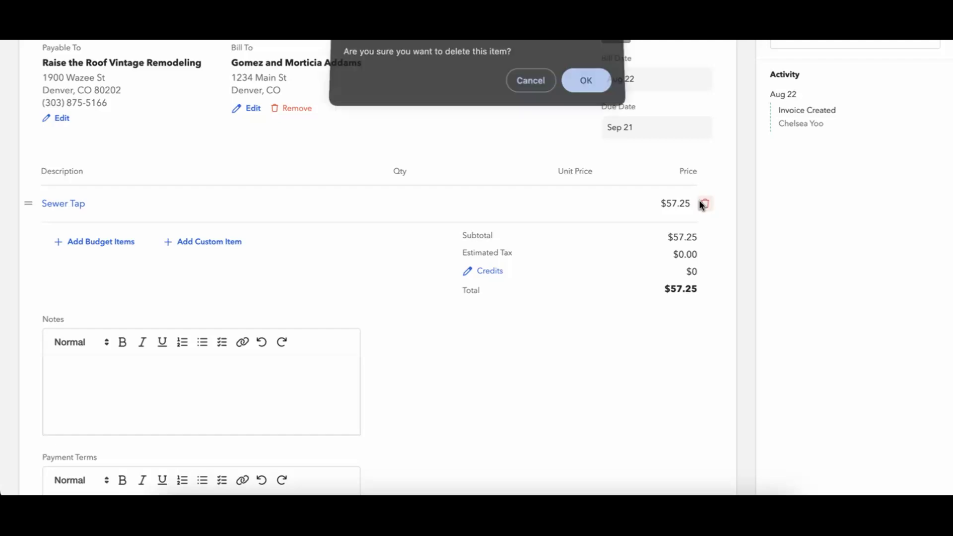
left_click(584, 86)
Add all budget items of the Preparation Preliminaries category to the invoice at 100% of their price.
left_click(112, 233)
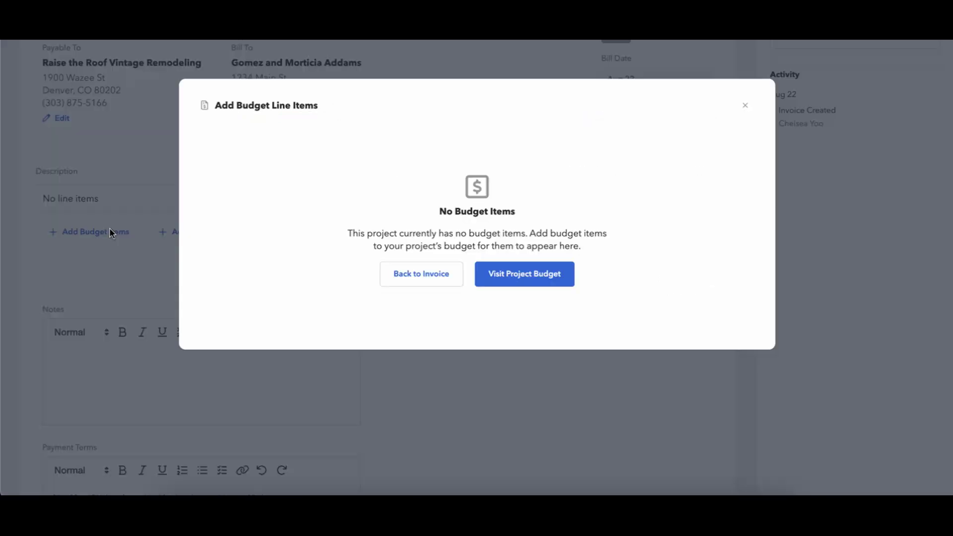
left_click(210, 208)
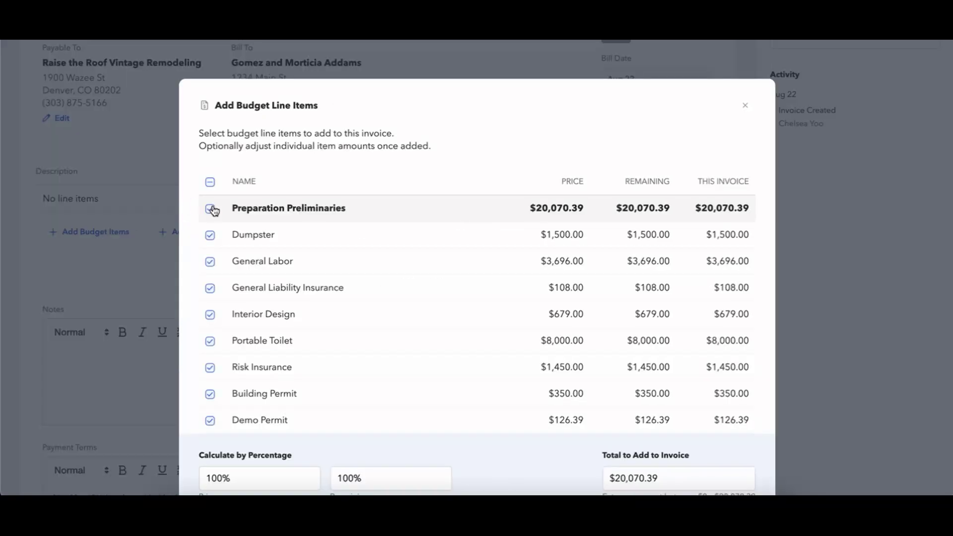
scroll(526, 457, "down", 2)
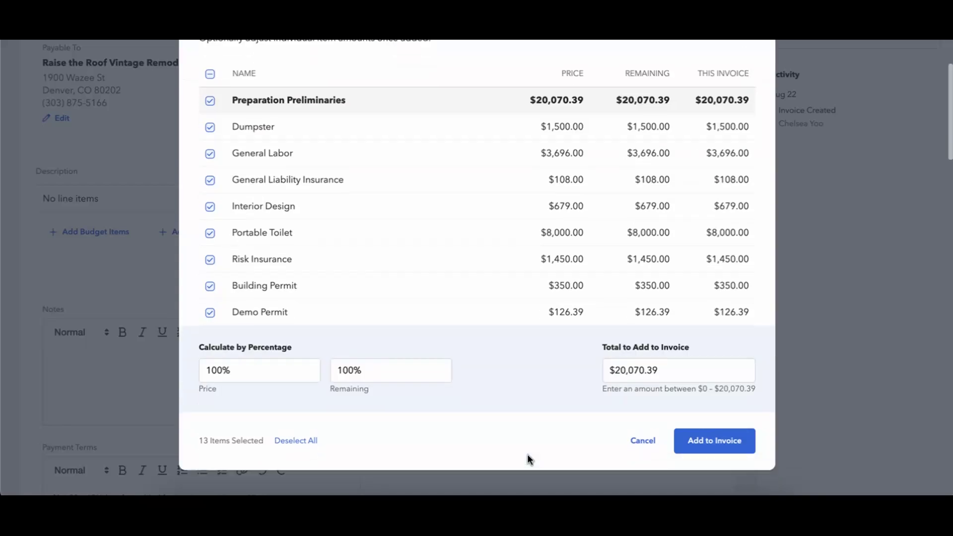
left_click(701, 456)
scroll(540, 417, "down", 8)
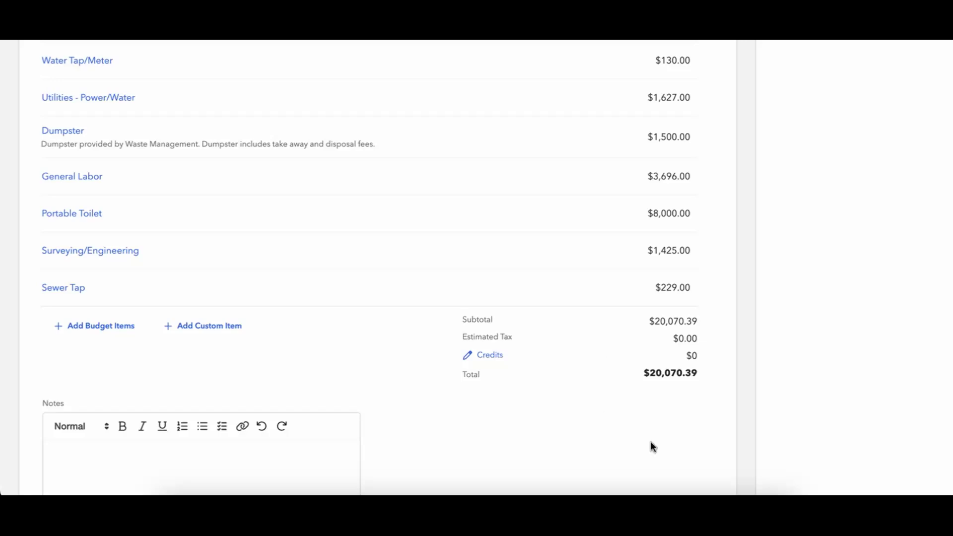
Check the credits available for the invoice without applying any, and look over the invoice's details and totals.
left_click(498, 358)
left_click(656, 204)
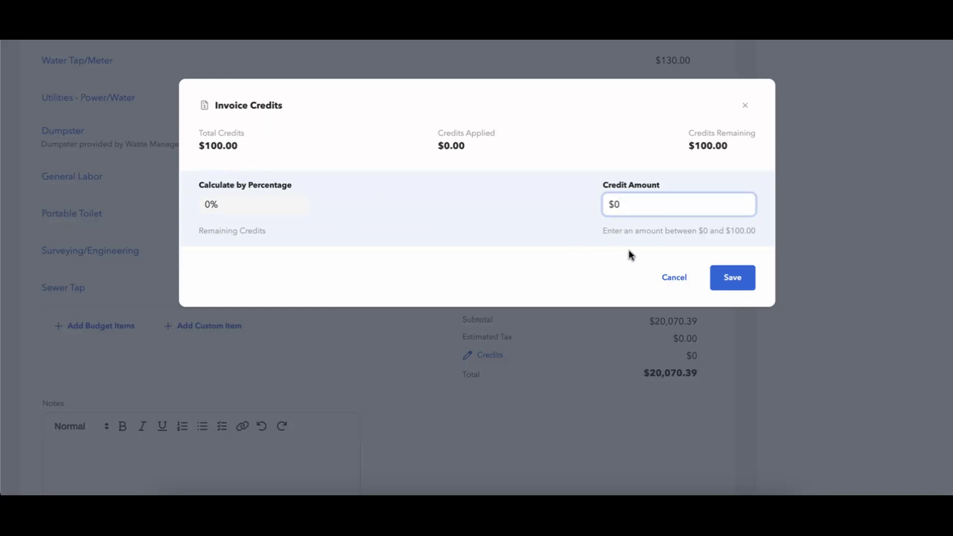
left_click(679, 278)
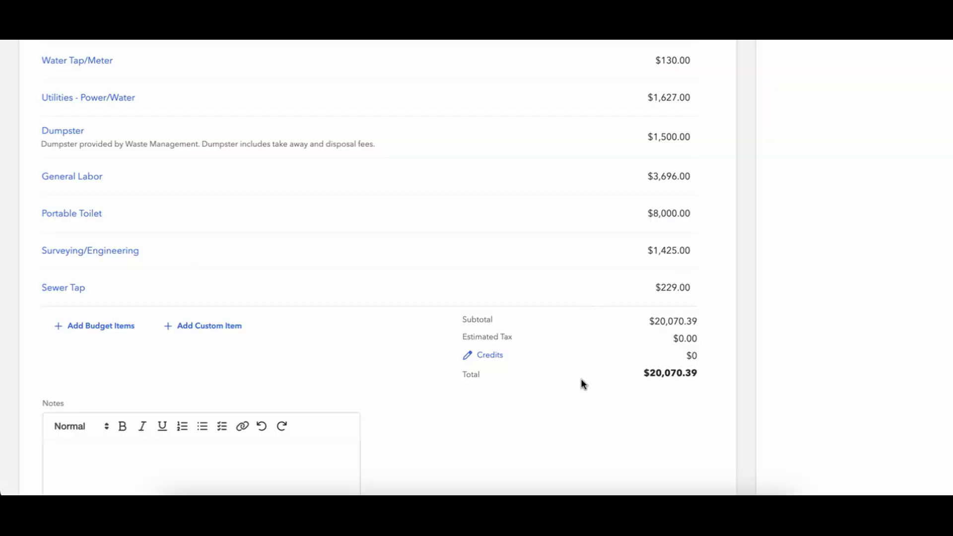
scroll(582, 380, "up", 15)
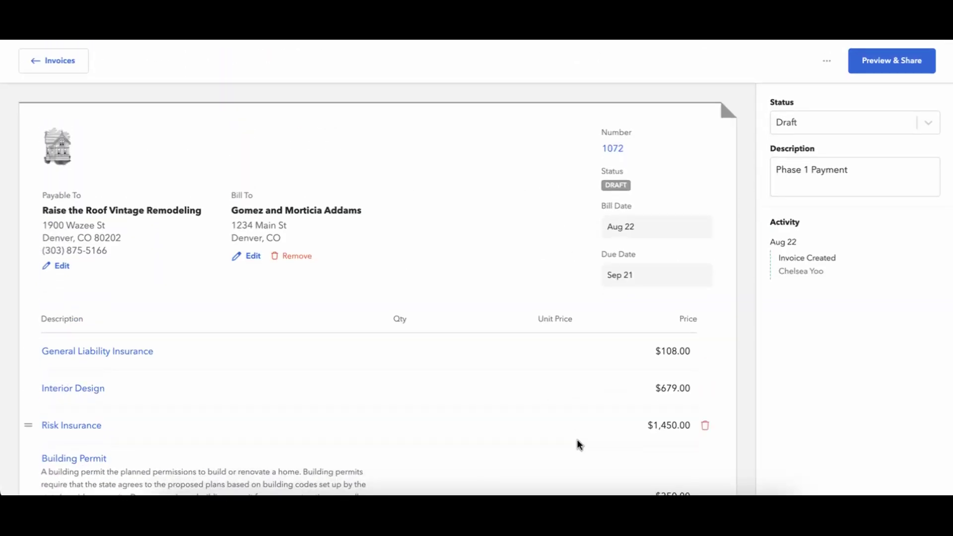
scroll(557, 334, "down", 15)
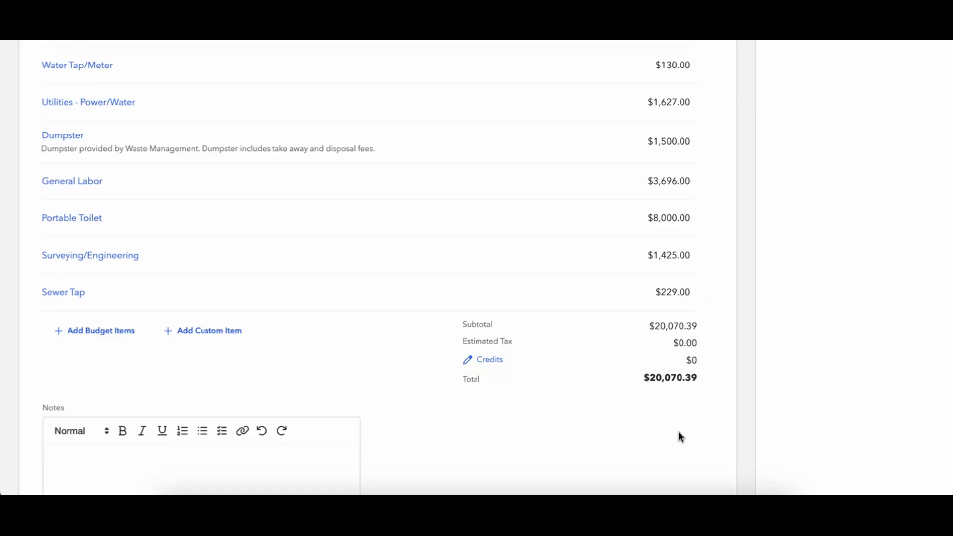
Set the invoice's status to Open, look over the locked invoice, and return the status to Draft.
scroll(679, 435, "up", 6)
scroll(678, 436, "up", 5)
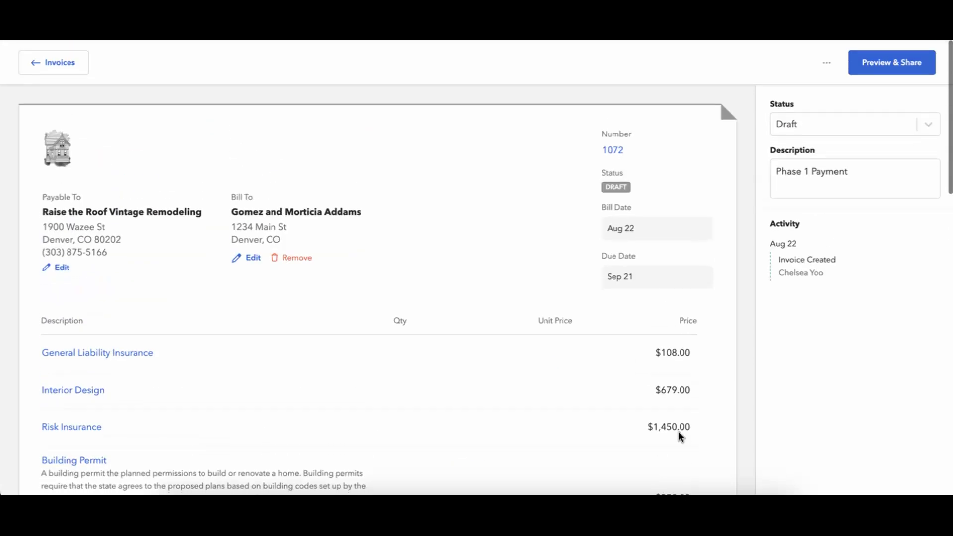
left_click(924, 128)
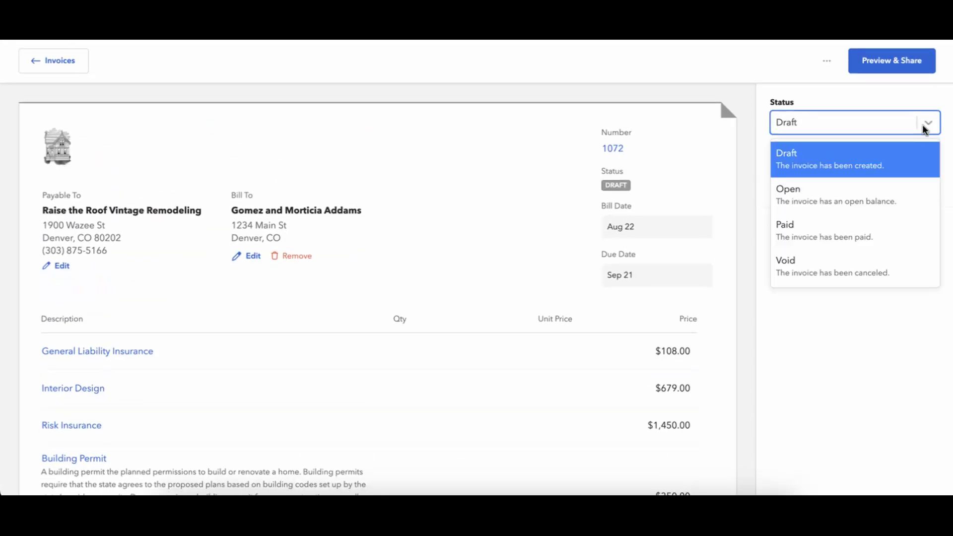
left_click(897, 197)
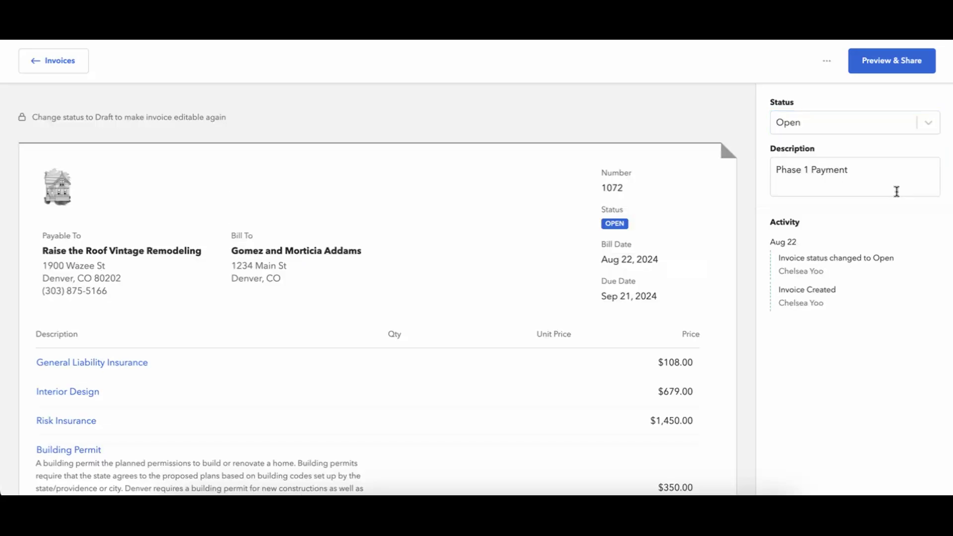
scroll(478, 251, "down", 10)
scroll(478, 247, "up", 15)
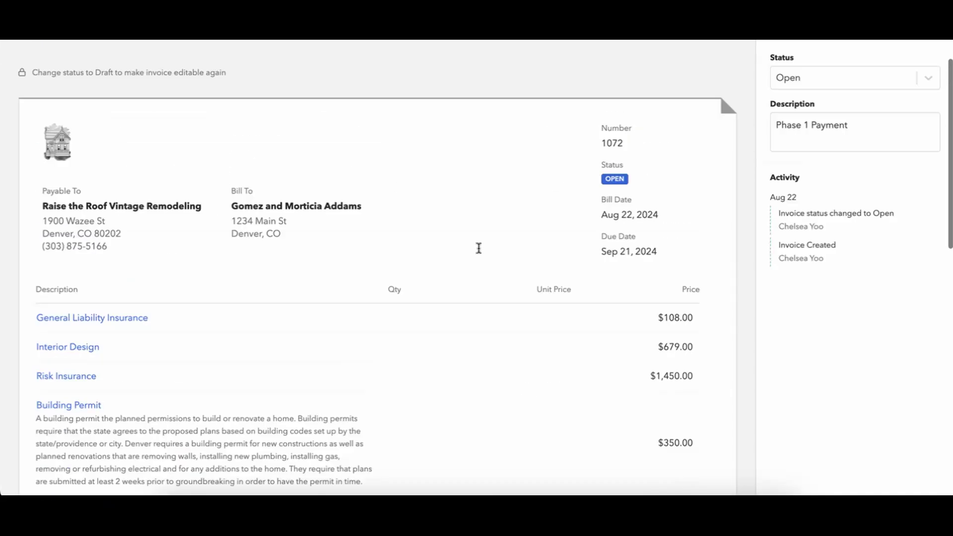
left_click(858, 133)
left_click(850, 157)
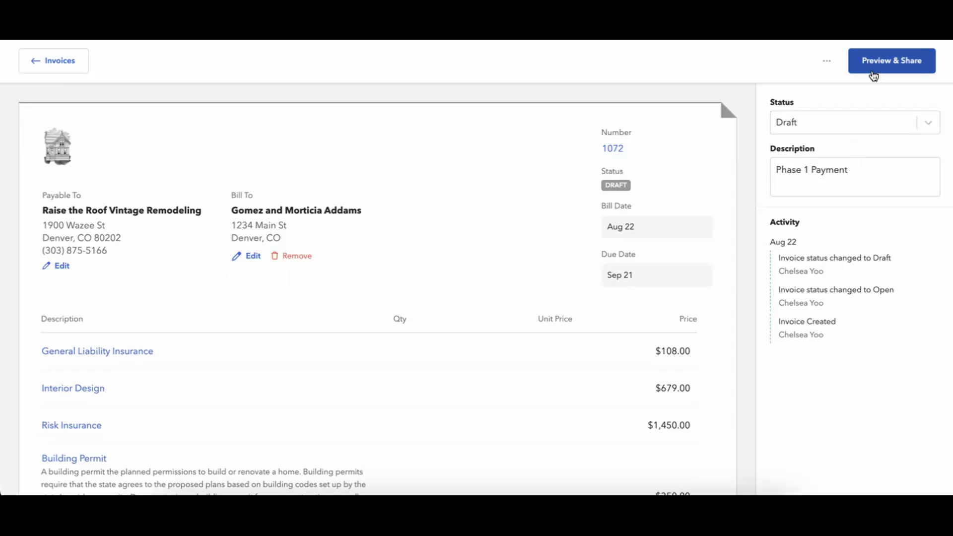
Open the invoice's client preview and hide the quantity and unit price from the client.
left_click(874, 74)
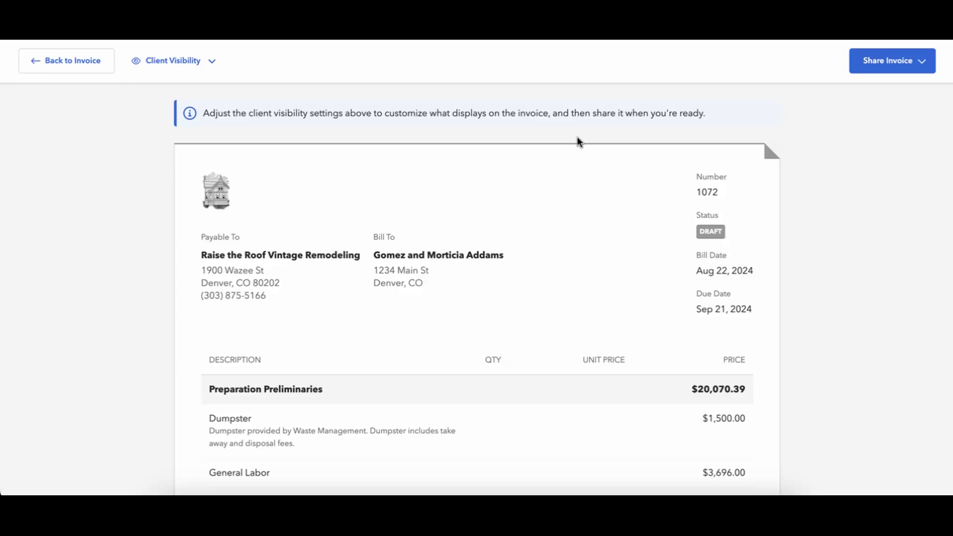
left_click(187, 64)
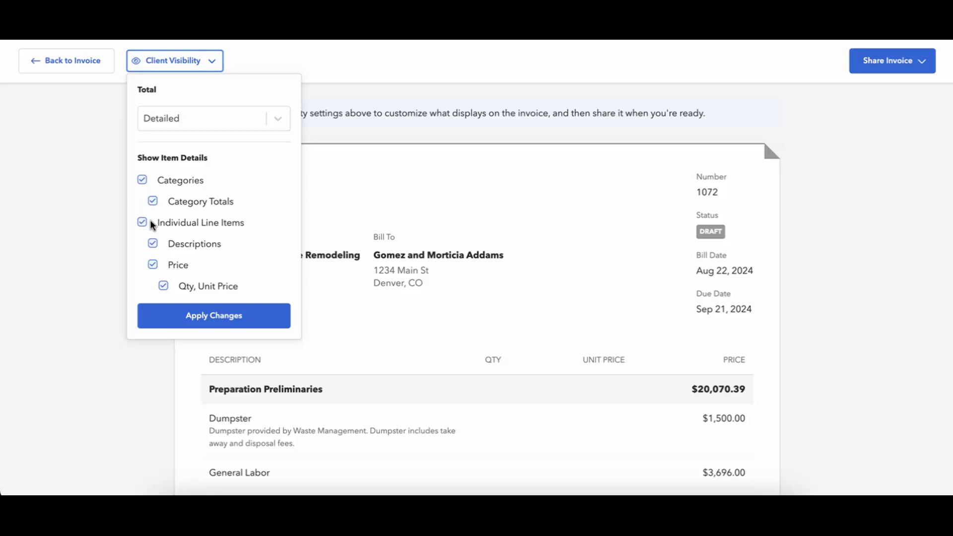
left_click(163, 286)
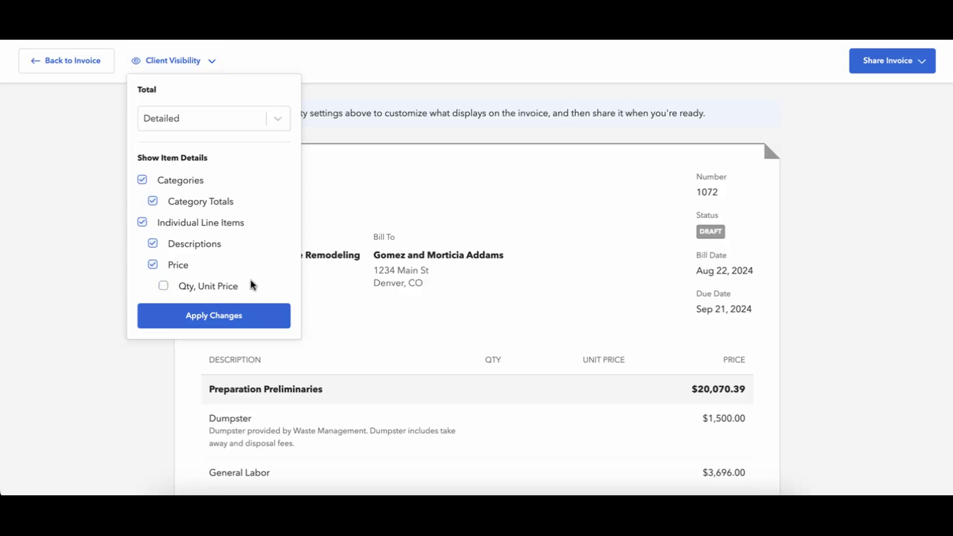
left_click(238, 318)
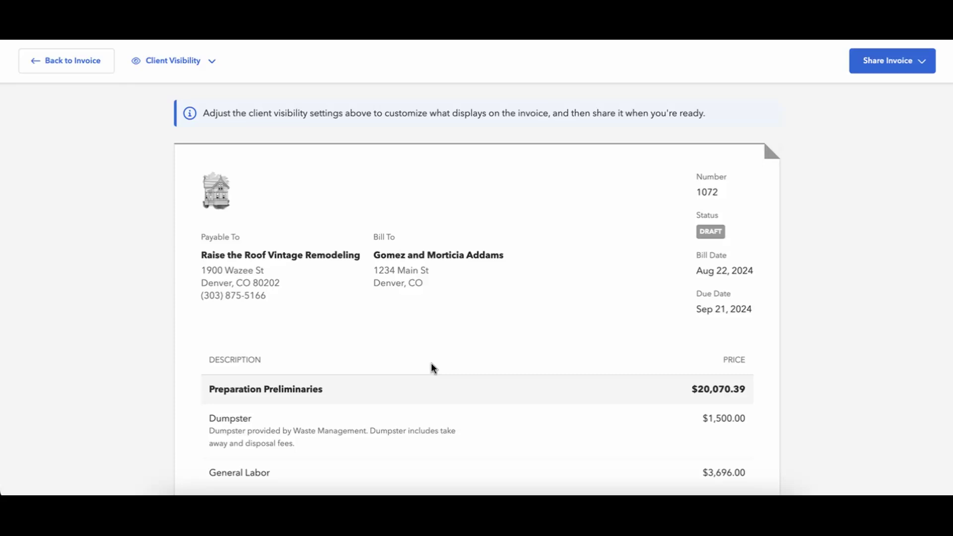
scroll(431, 363, "down", 2)
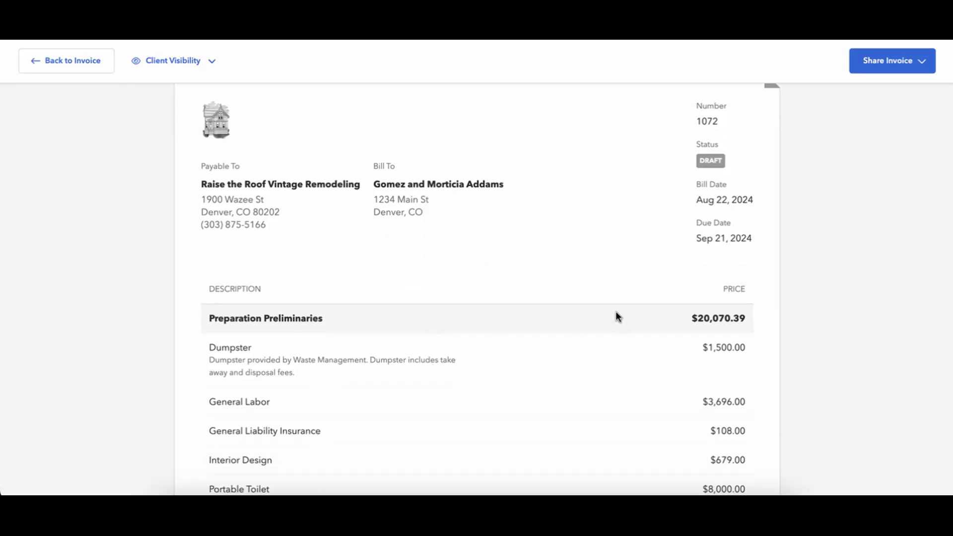
scroll(616, 310, "up", 2)
Change the client visibility total to Summary with categories, line items and descriptions shown, and review the preview.
left_click(155, 69)
left_click(166, 118)
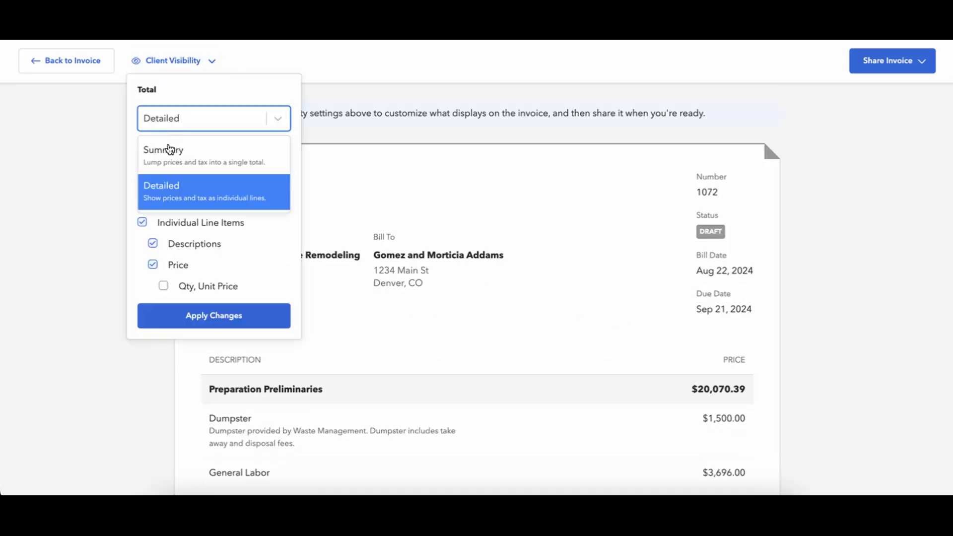
left_click(203, 154)
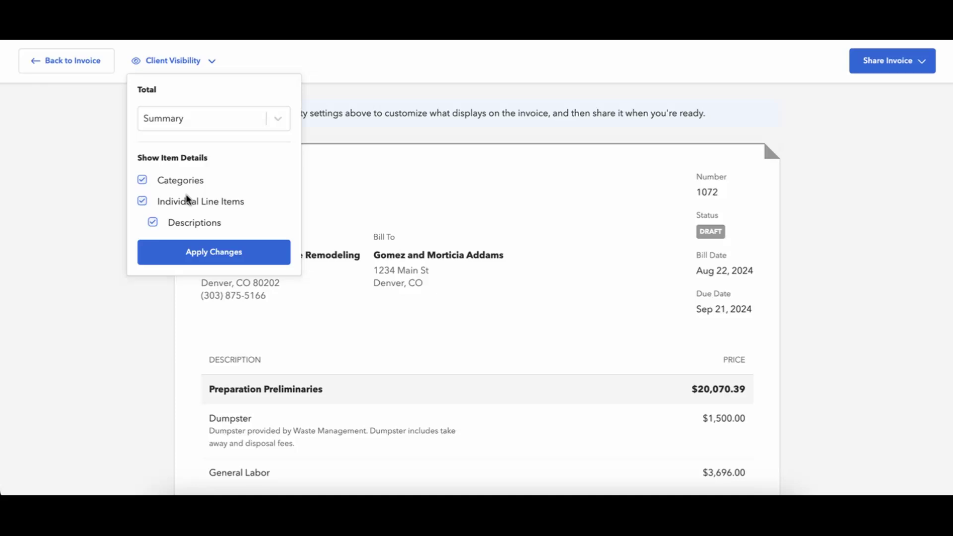
left_click(245, 255)
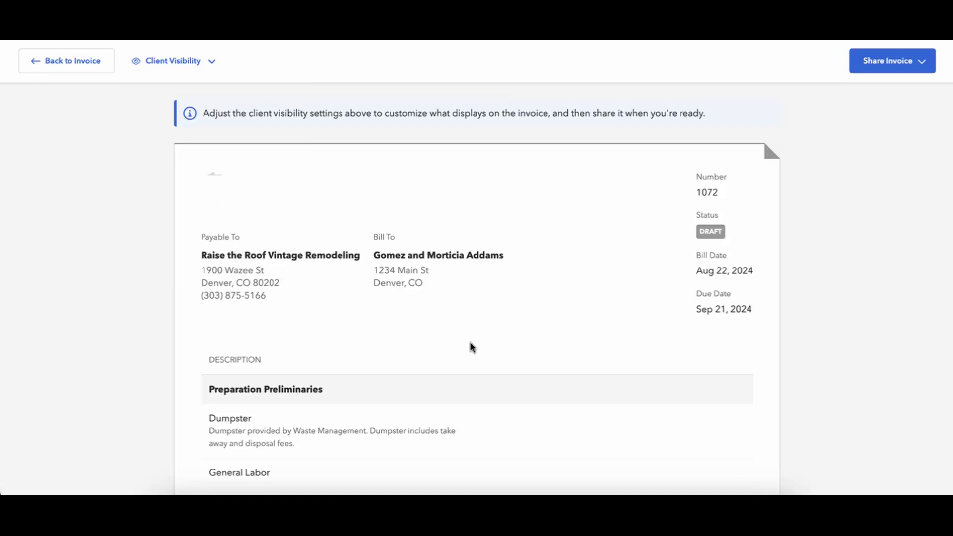
scroll(470, 344, "down", 10)
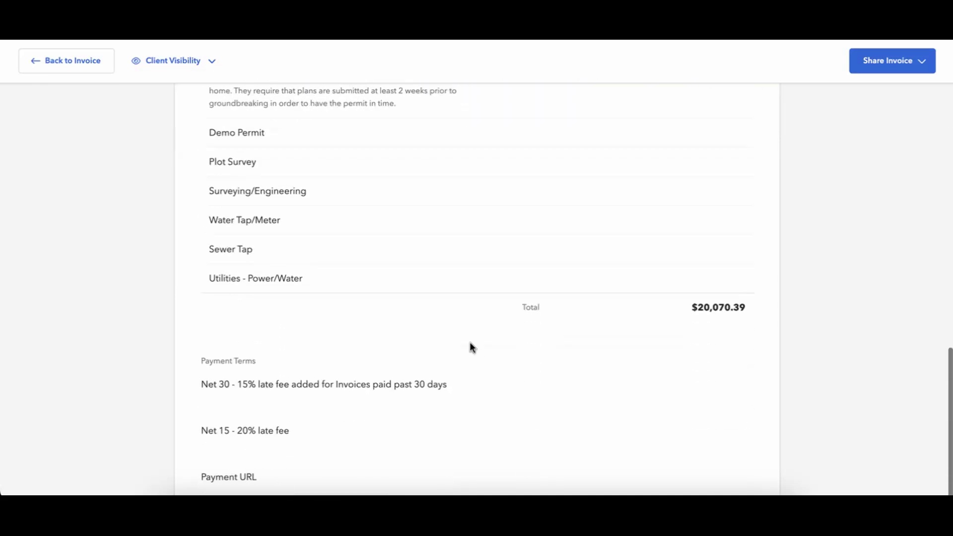
scroll(637, 314, "up", 10)
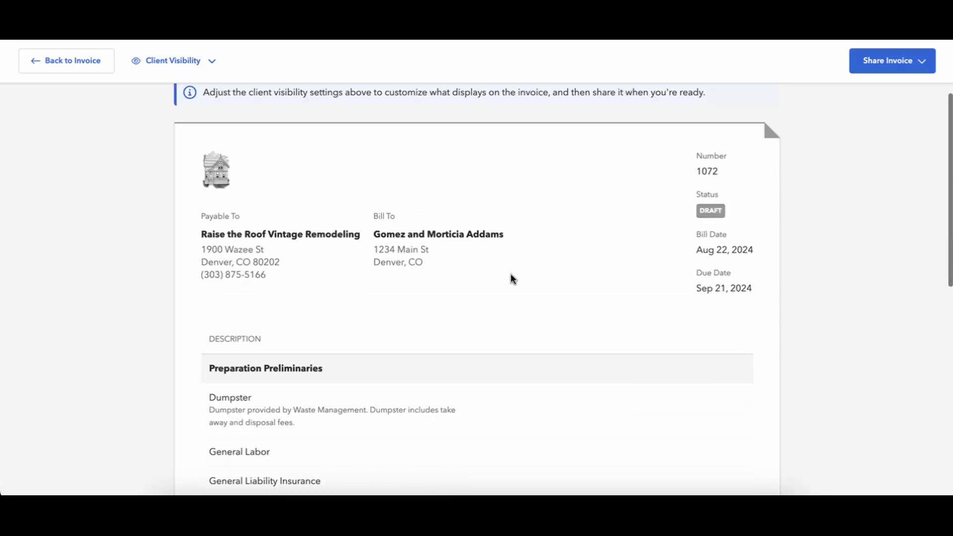
Switch the client visibility total to Detailed and look over the item prices in the preview.
left_click(181, 66)
left_click(195, 118)
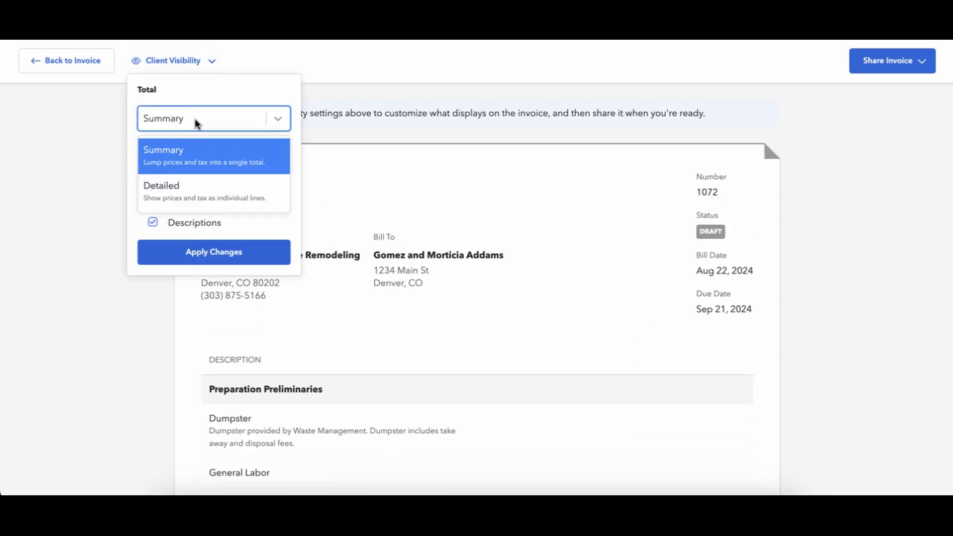
left_click(198, 198)
left_click(206, 319)
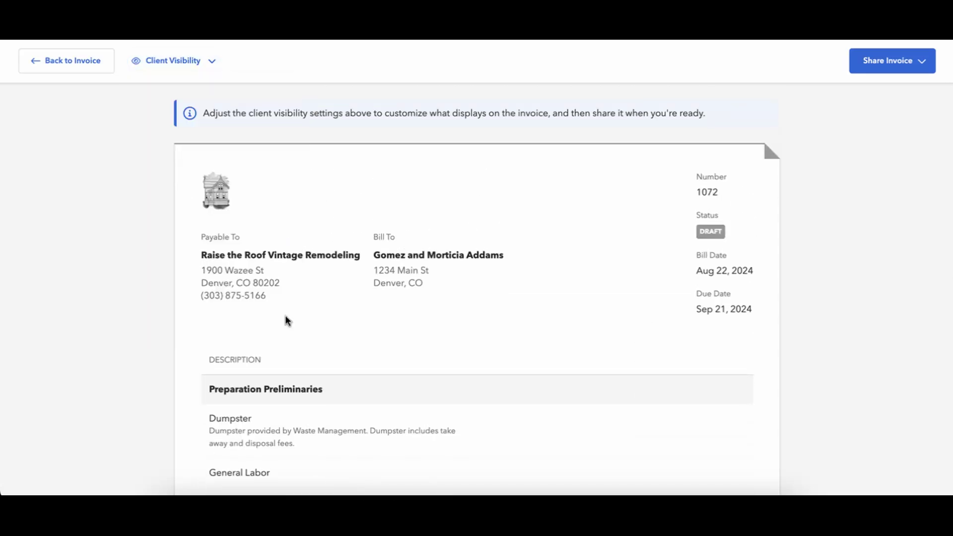
scroll(497, 350, "down", 5)
scroll(497, 351, "down", 3)
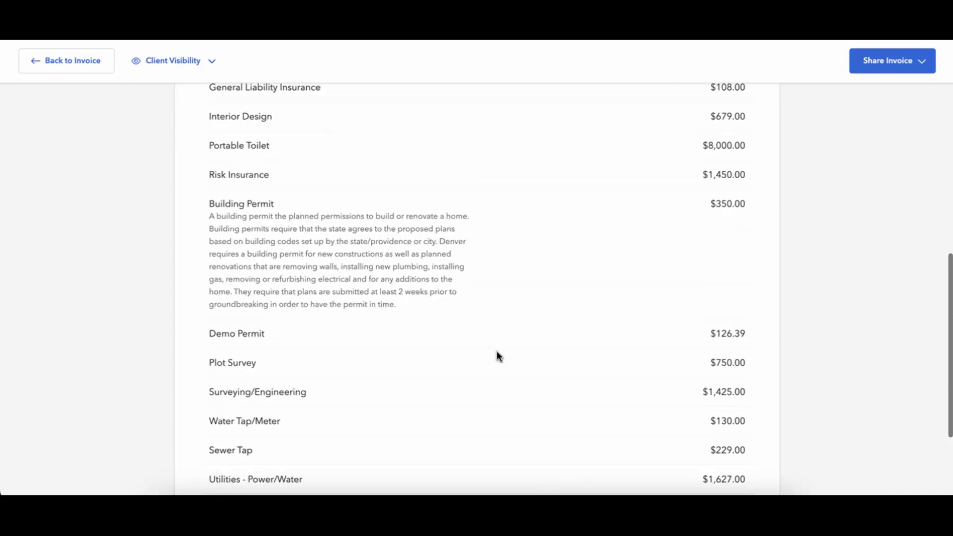
scroll(496, 352, "up", 8)
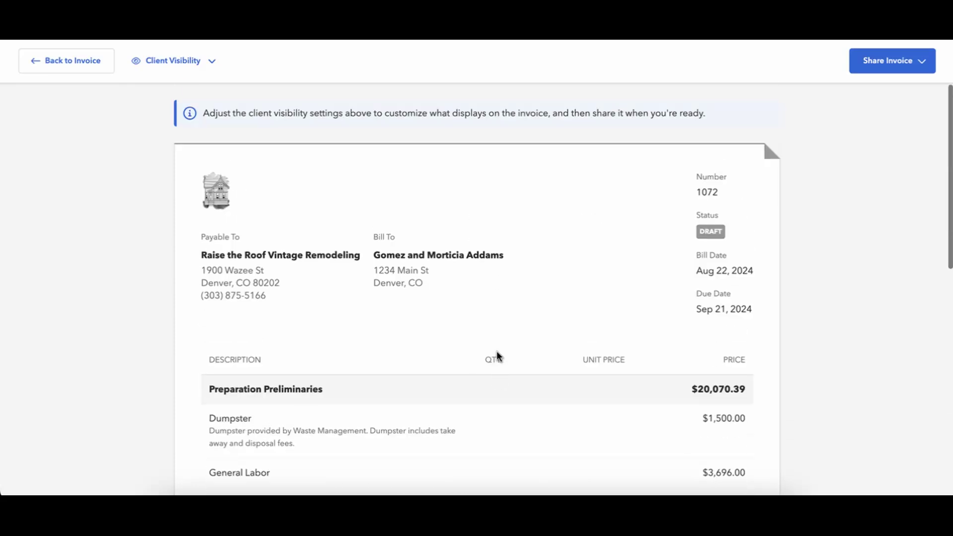
Set the client visibility total to Summary and hide the categories and individual line items.
left_click(190, 64)
left_click(190, 64)
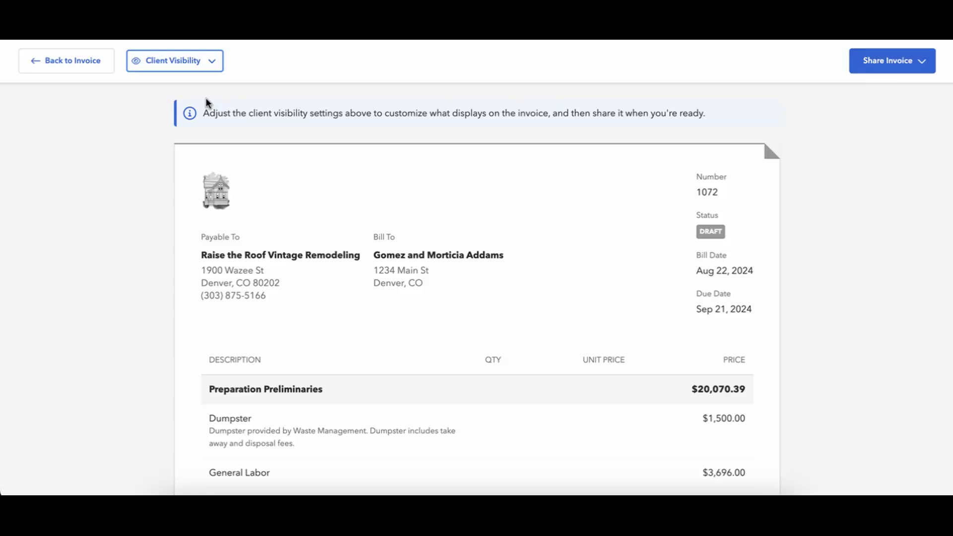
left_click(175, 64)
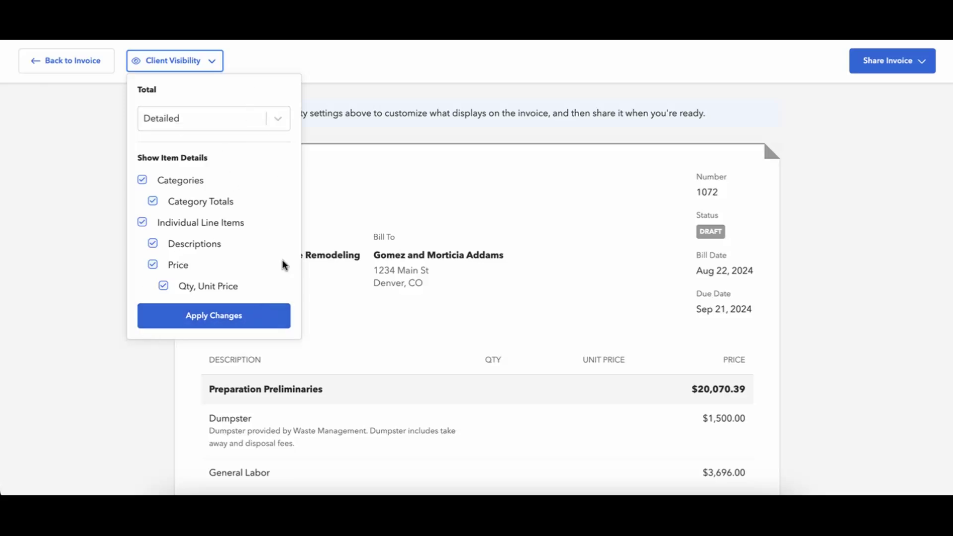
left_click(238, 123)
left_click(230, 148)
left_click(142, 180)
left_click(142, 201)
left_click(182, 252)
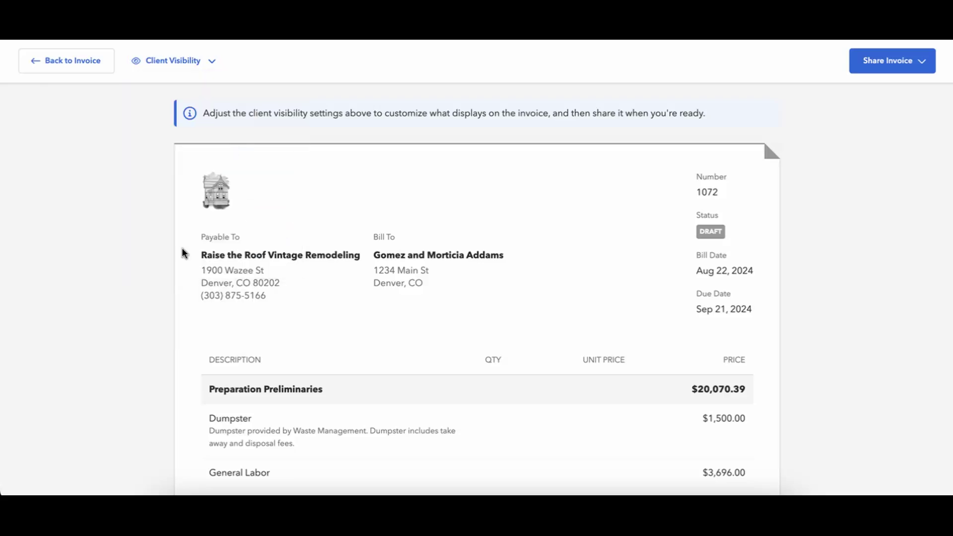
scroll(464, 318, "down", 1)
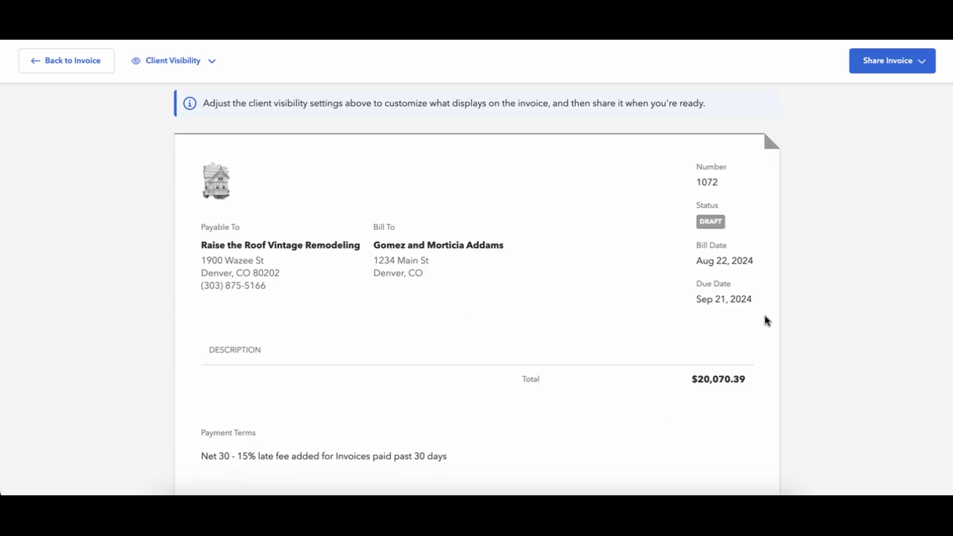
Apply the Detailed client visibility with all categories, totals, line items, descriptions, prices, quantities and unit prices shown.
left_click(174, 60)
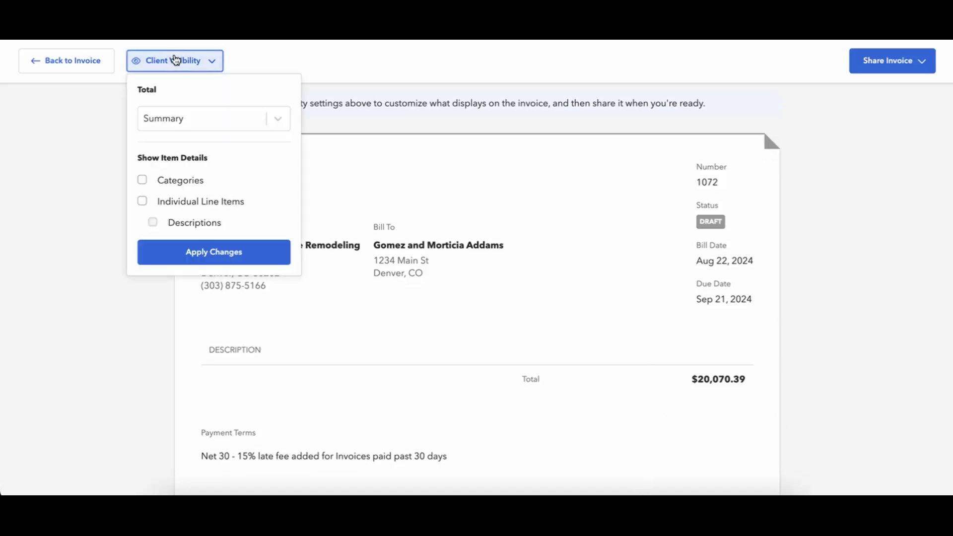
left_click(166, 128)
left_click(167, 184)
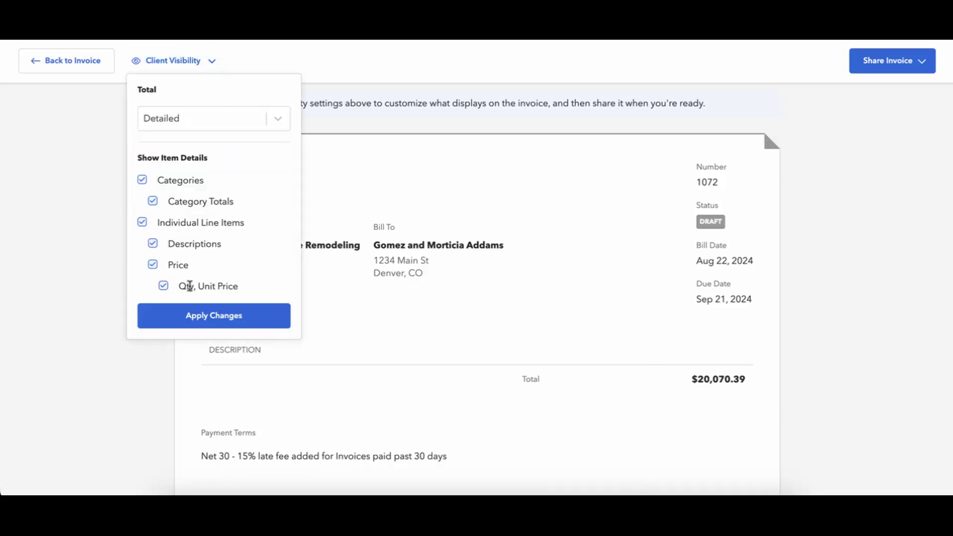
left_click(198, 317)
scroll(558, 375, "down", 15)
scroll(558, 377, "up", 15)
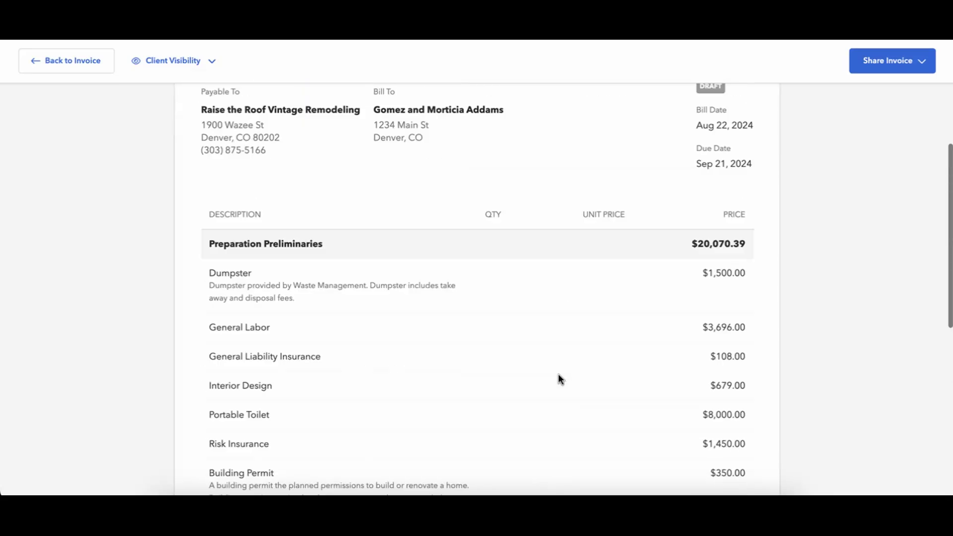
scroll(558, 377, "down", 3)
scroll(559, 377, "up", 3)
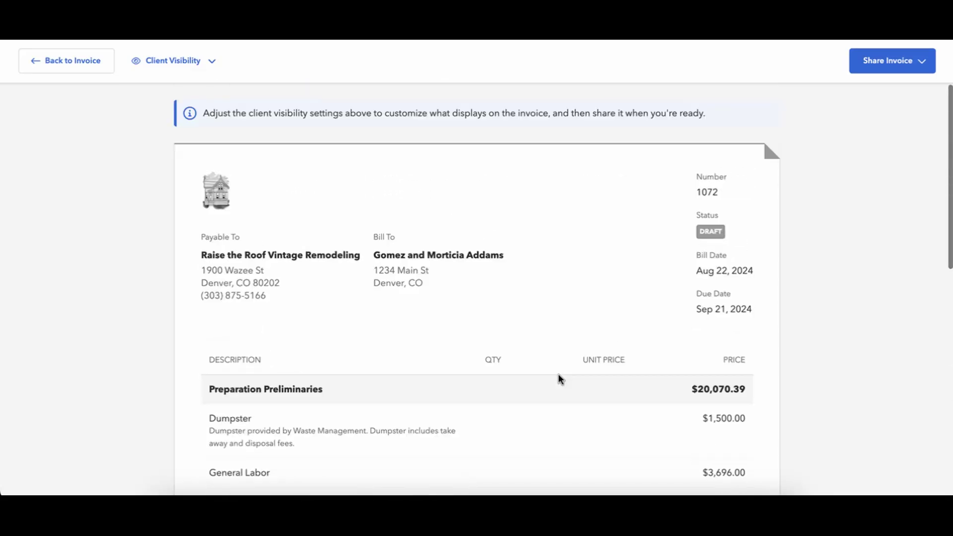
Copy the link to the invoice and review the shared client view in a new browser tab.
left_click(890, 62)
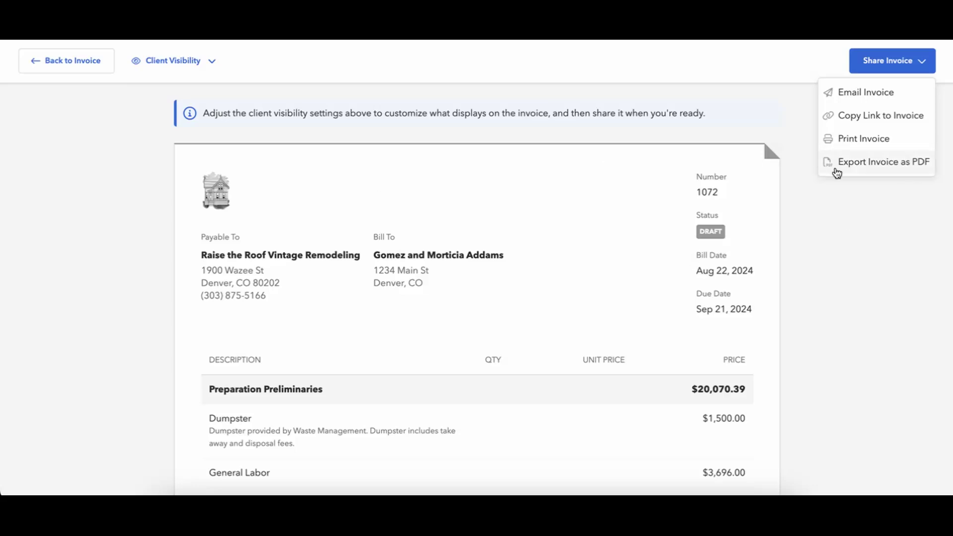
left_click(870, 123)
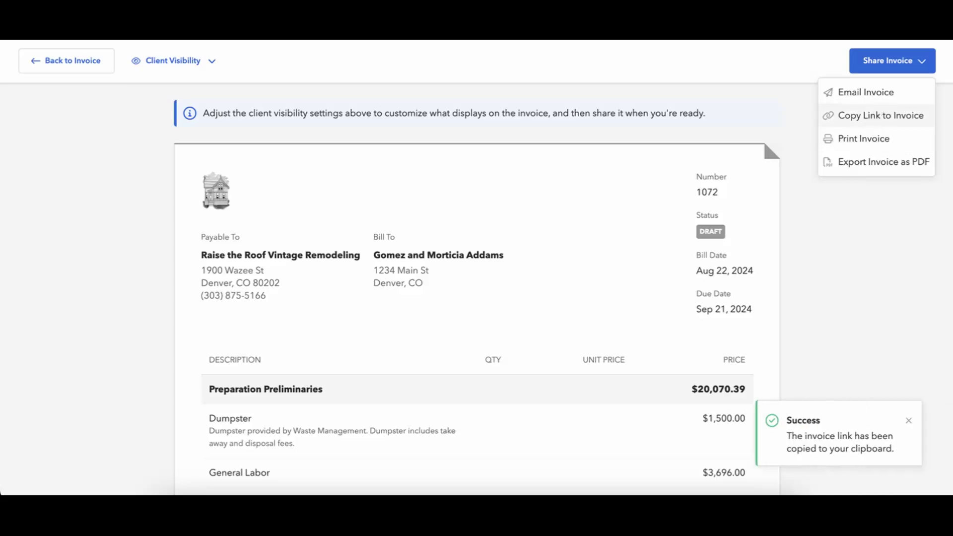
key("ctrl+t")
key("ctrl+v")
key("Return")
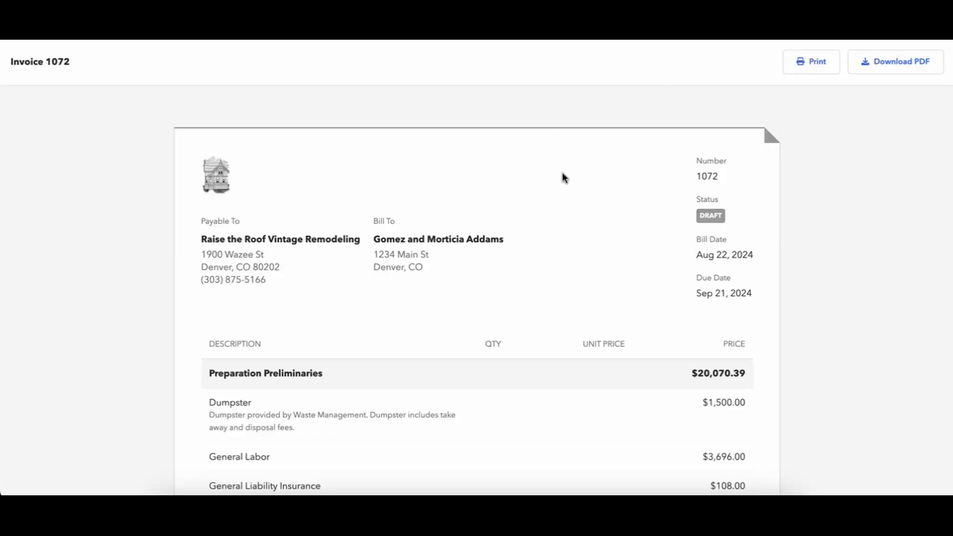
scroll(563, 175, "down", 14)
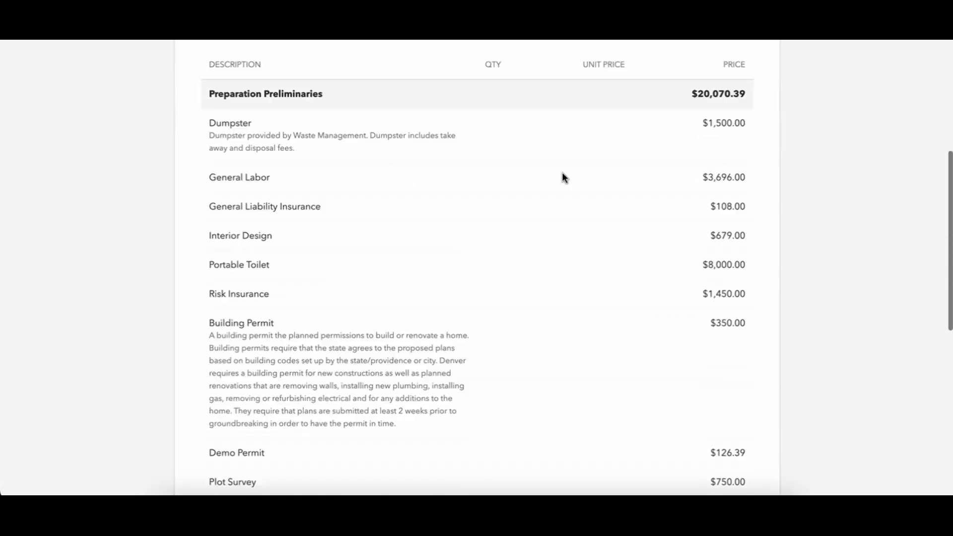
scroll(563, 175, "up", 11)
scroll(563, 173, "up", 3)
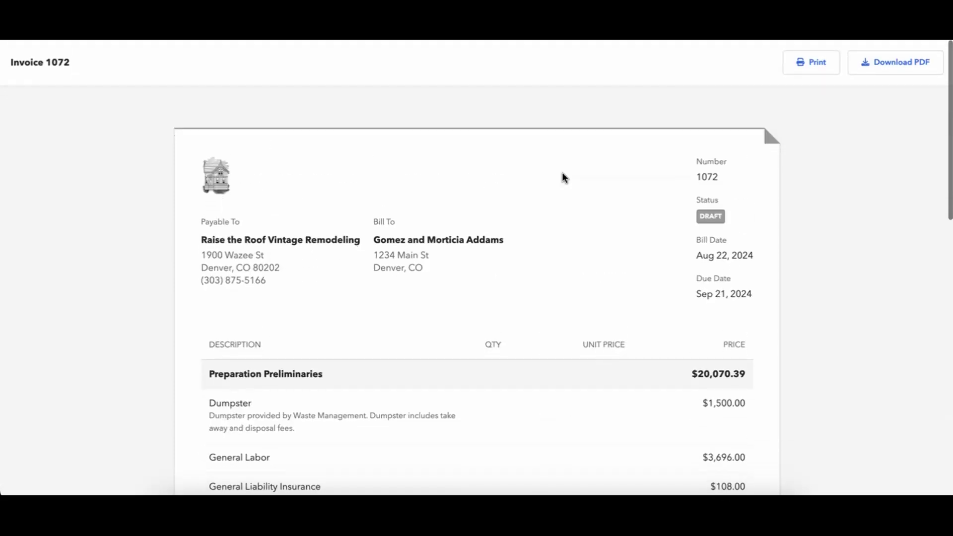
scroll(562, 174, "down", 12)
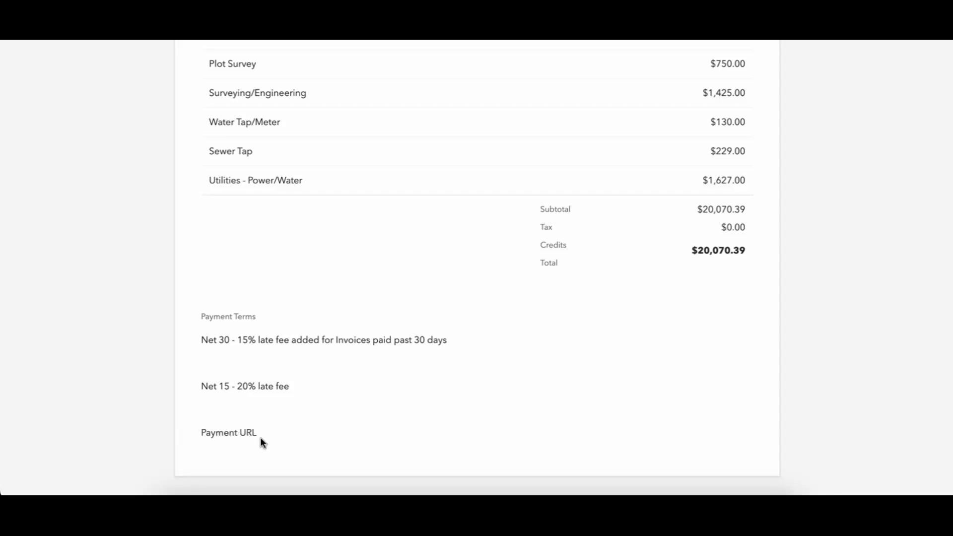
scroll(329, 364, "up", 15)
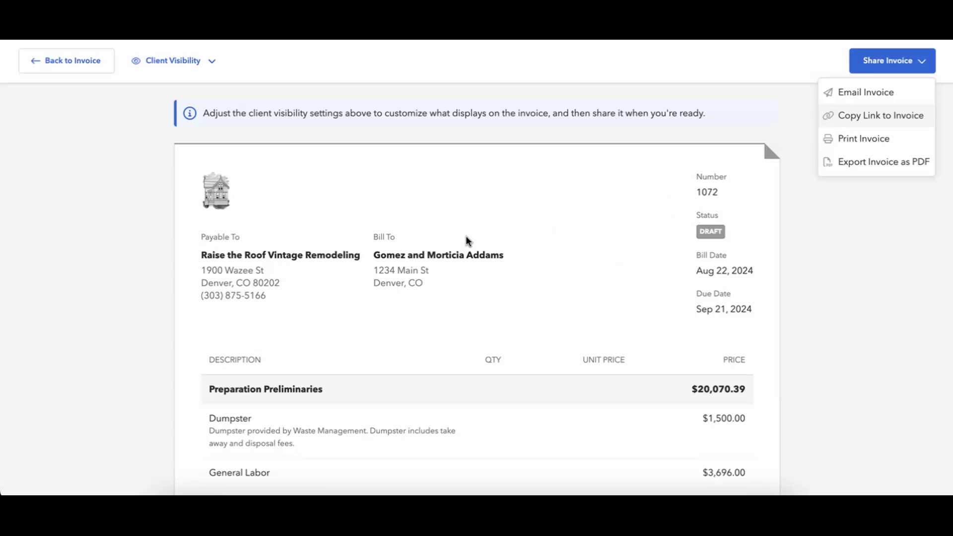
Review the recipient, reply-to, Cc, subject and message fields of the invoice's email form, and close it without sending.
left_click(844, 102)
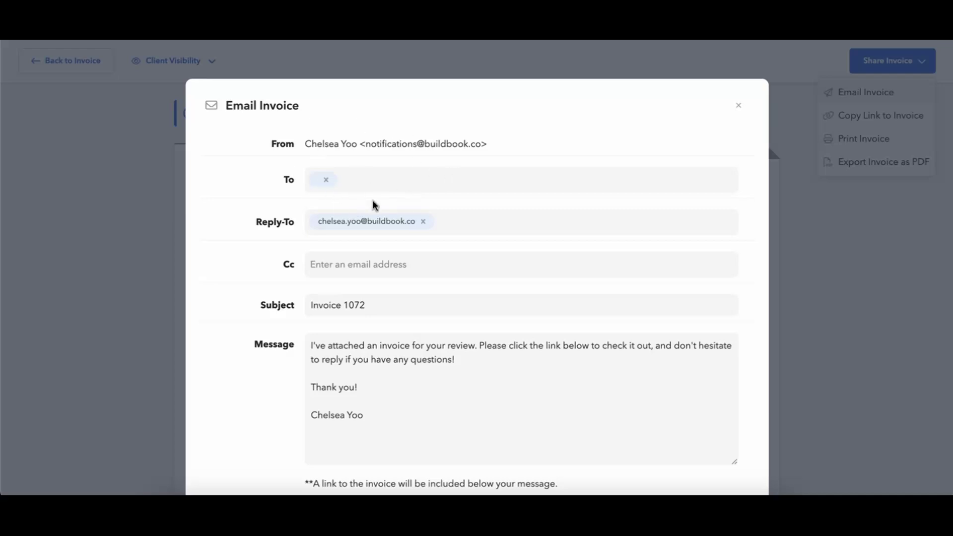
left_click(383, 265)
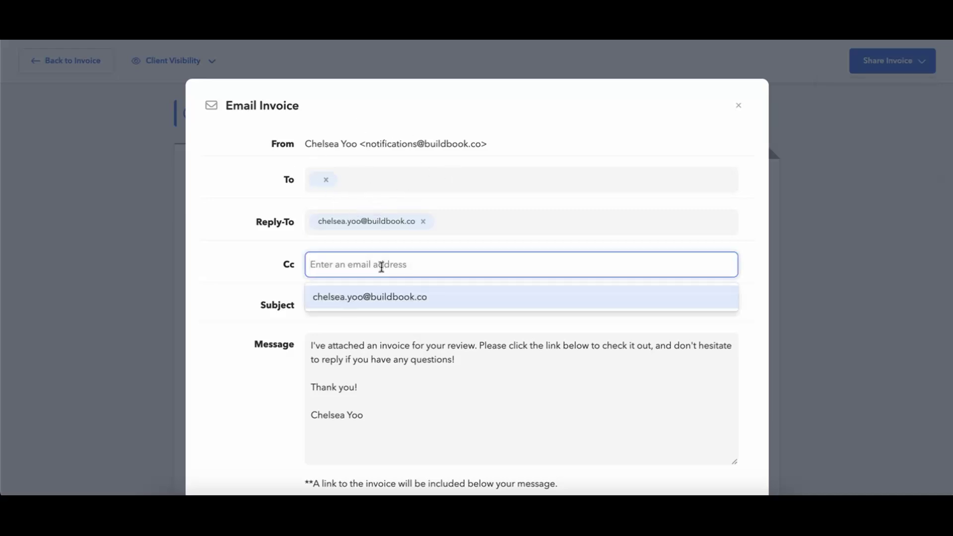
left_click(290, 235)
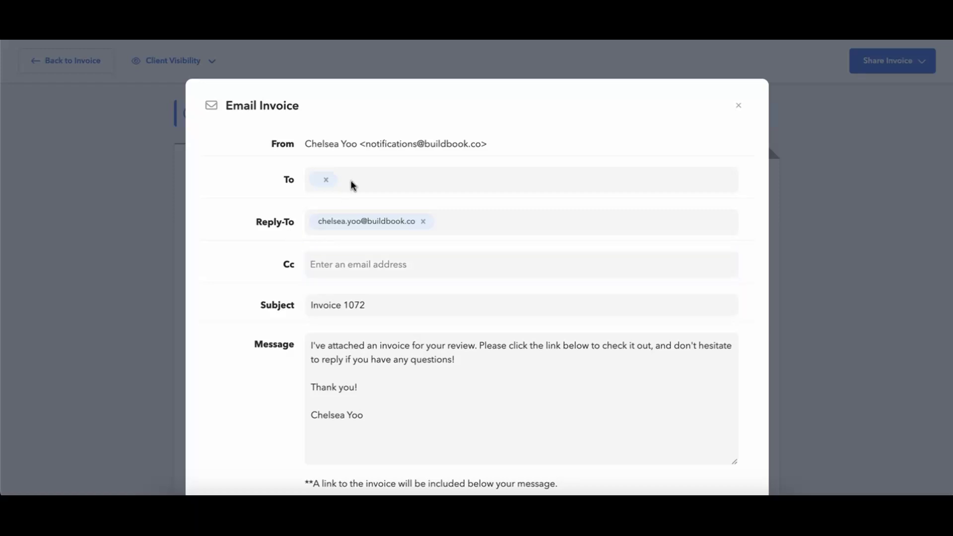
left_click(325, 179)
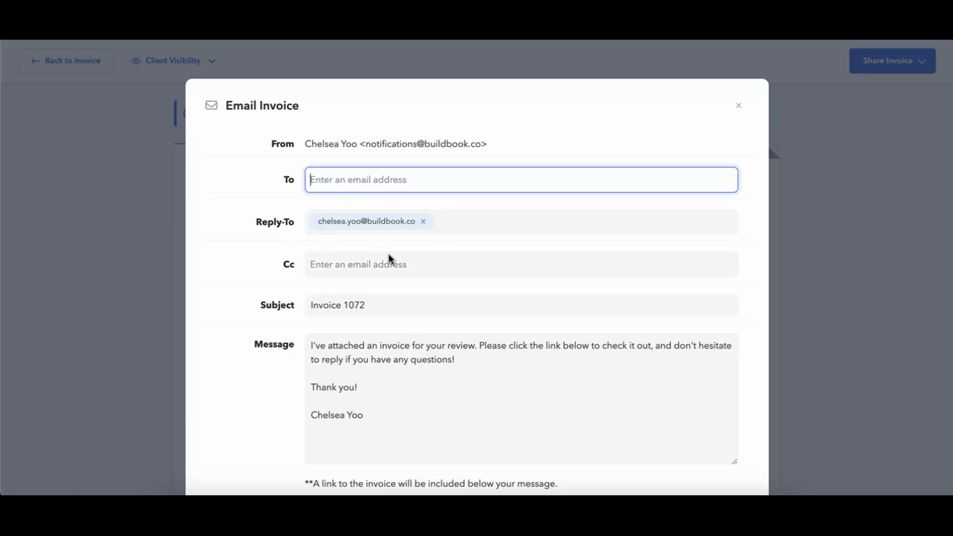
left_click(365, 243)
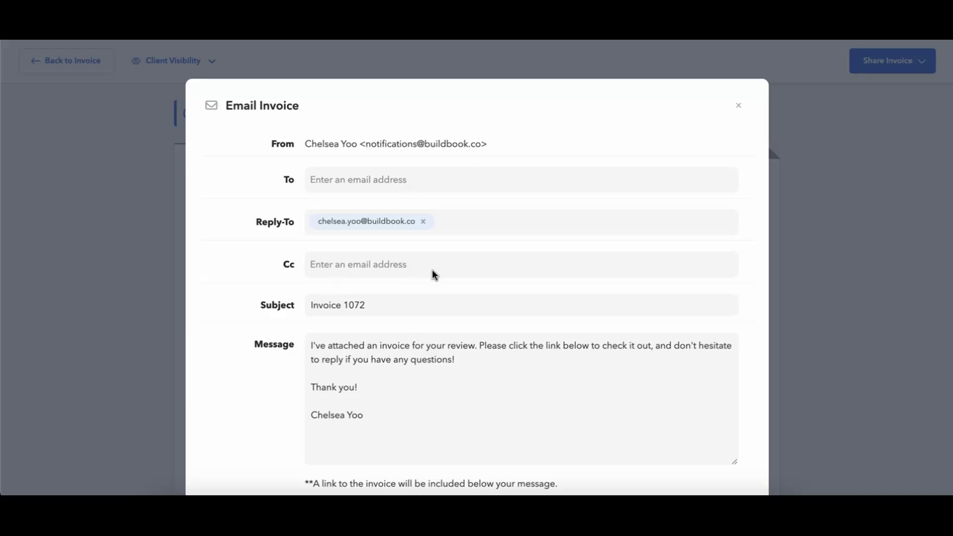
scroll(285, 355, "down", 2)
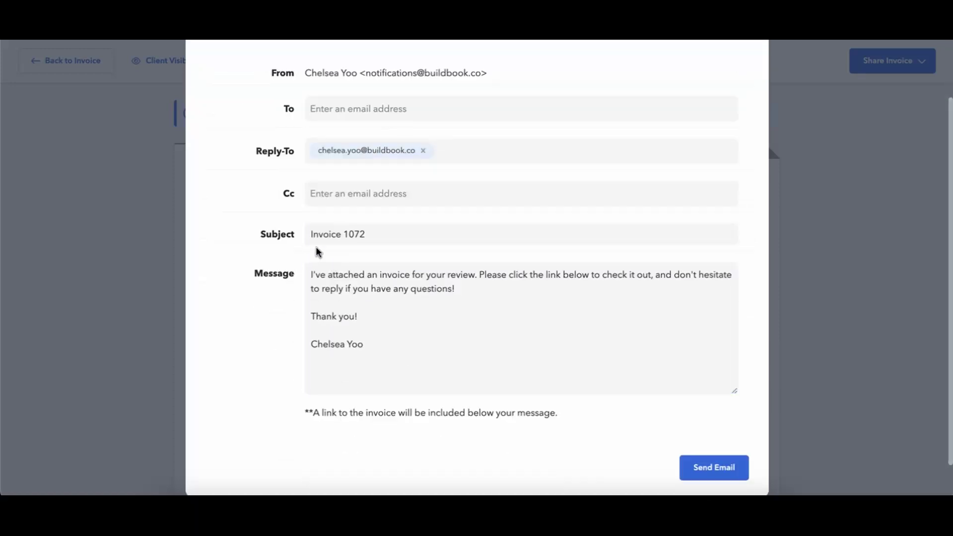
left_click(358, 326)
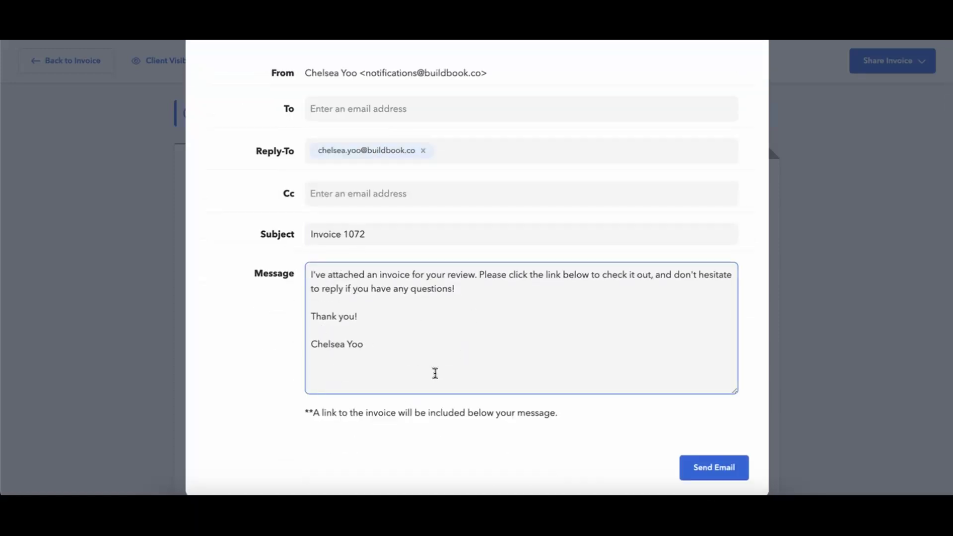
scroll(436, 373, "down", 2)
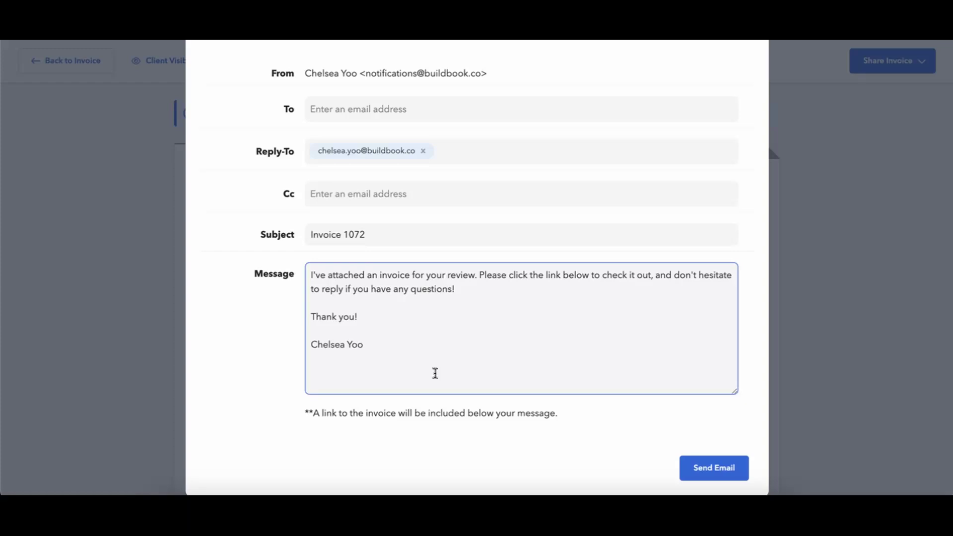
scroll(435, 373, "up", 2)
left_click(738, 101)
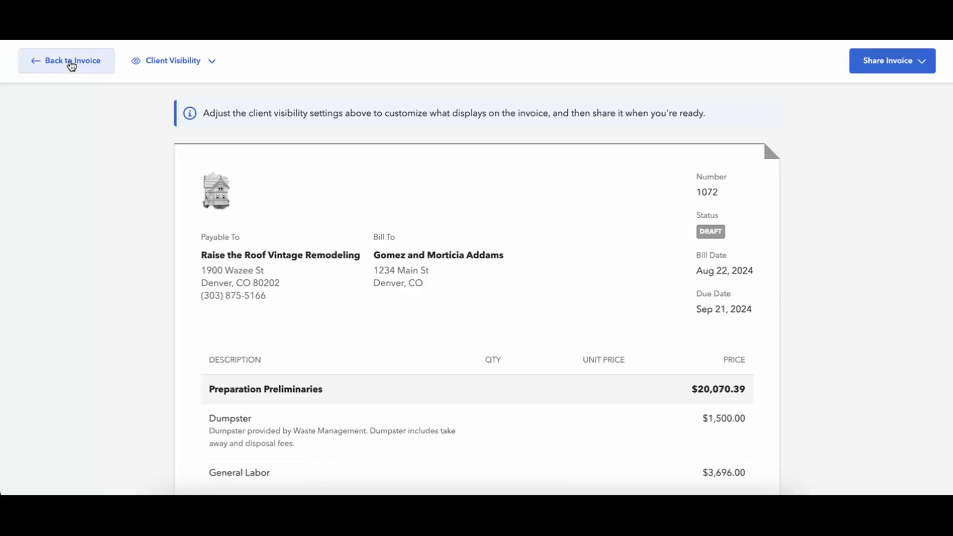
Leave the preview to set the invoice's status to Open, and return to the project's invoices list.
left_click(71, 60)
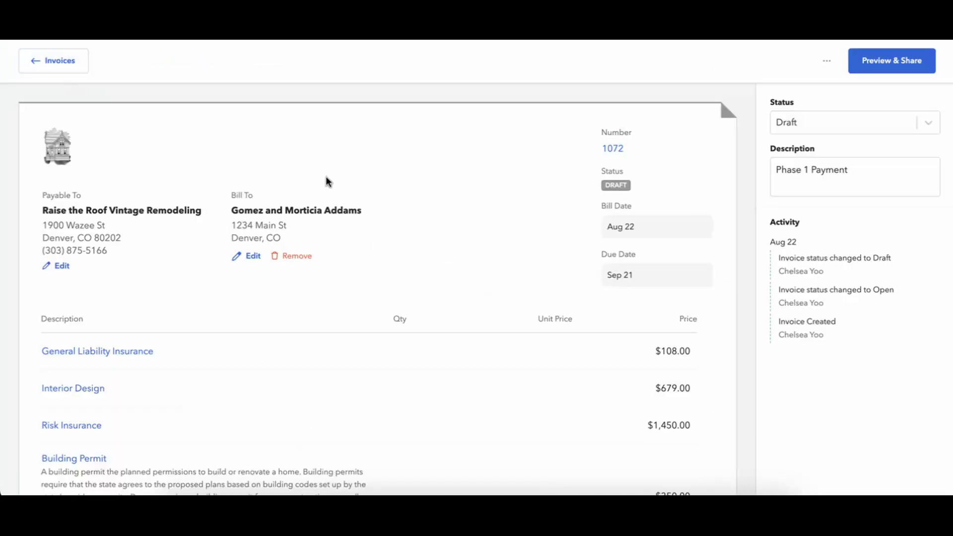
left_click(778, 122)
left_click(789, 193)
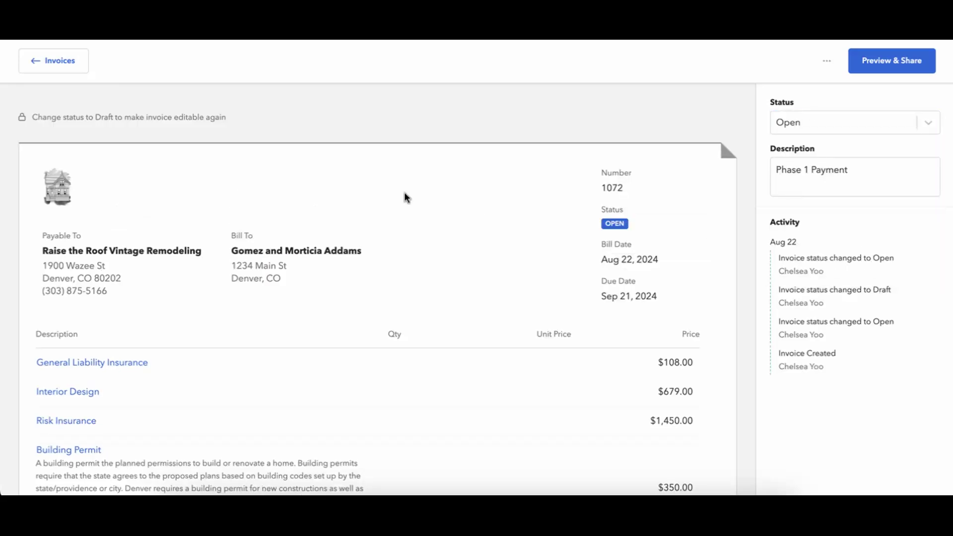
left_click(63, 64)
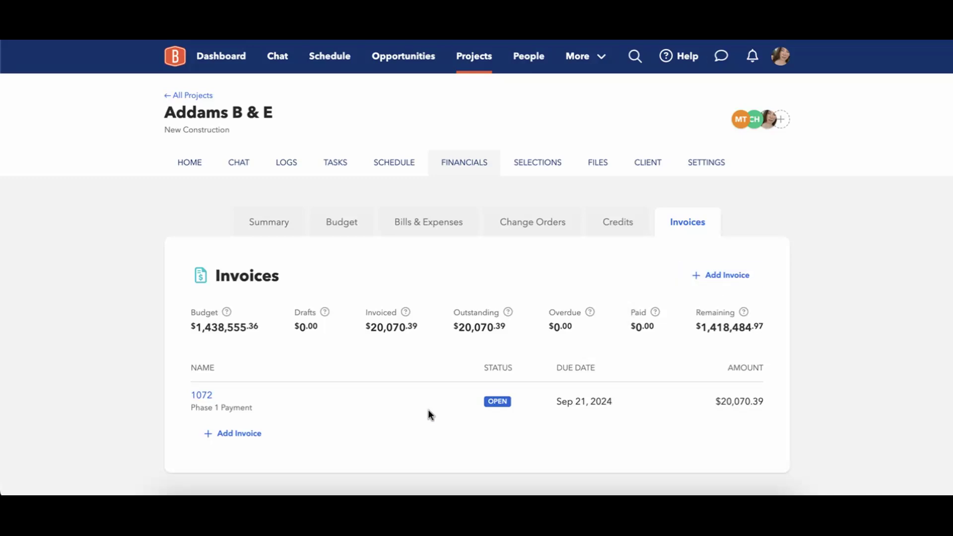
Add a new invoice to the project with the description "CHANGE ORDER 1099 - pool / spa update".
scroll(428, 411, "down", 1)
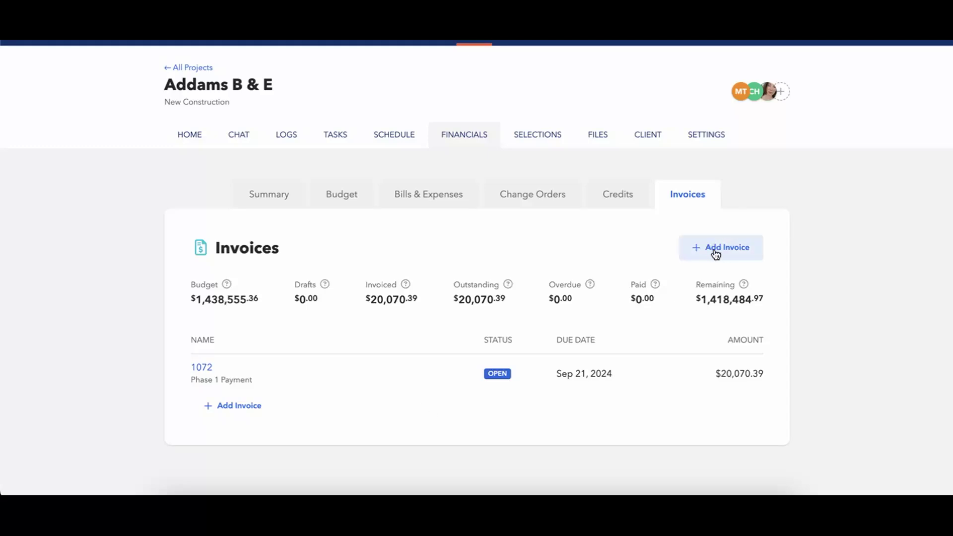
left_click(222, 416)
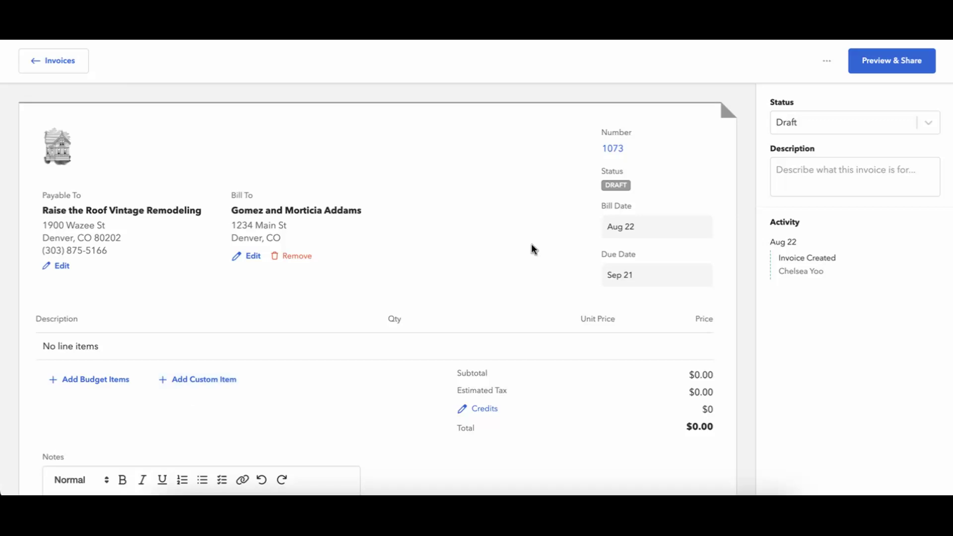
left_click(815, 176)
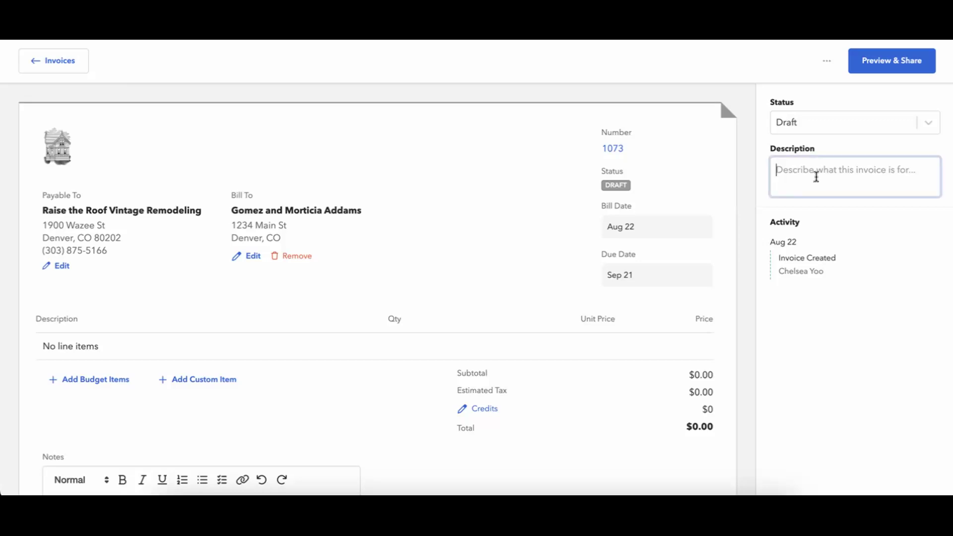
type("C")
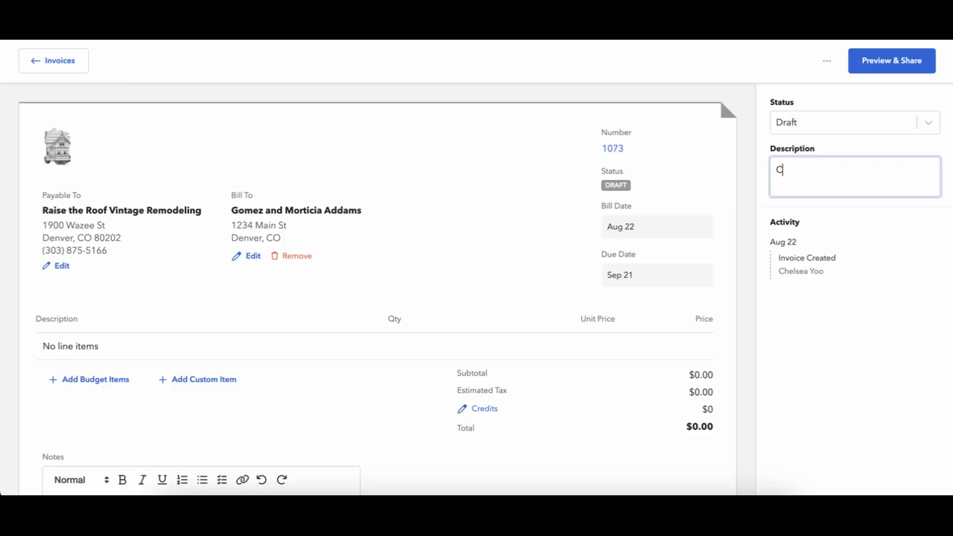
type("he")
key("BackSpace")
key("BackSpace")
type("HANGE ORDER")
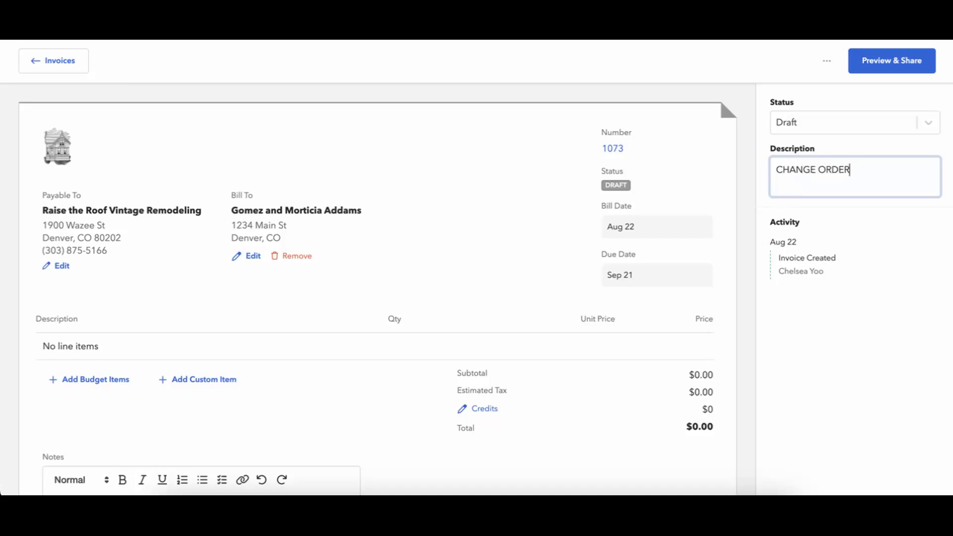
type(" -")
key("BackSpace")
key("BackSpace")
type("1099 - pool / spa update")
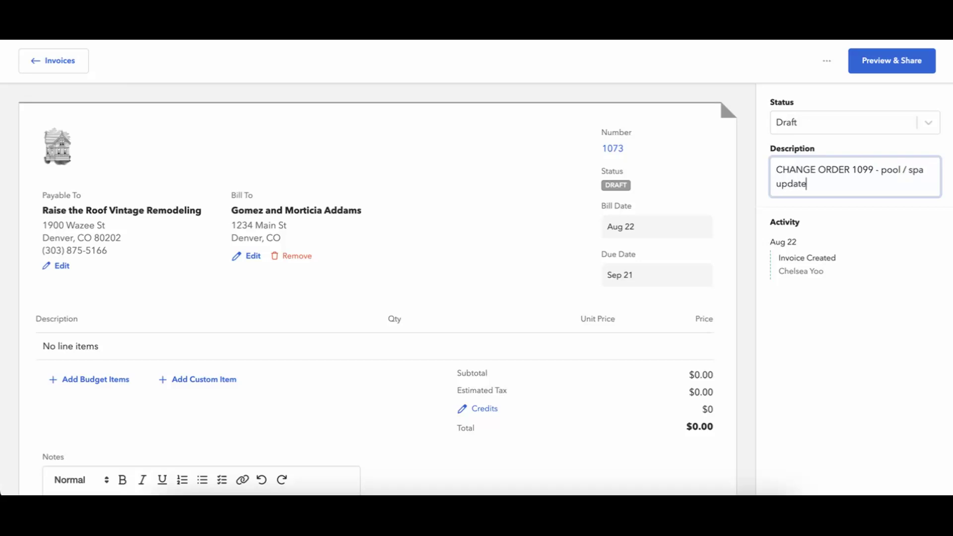
left_click(462, 290)
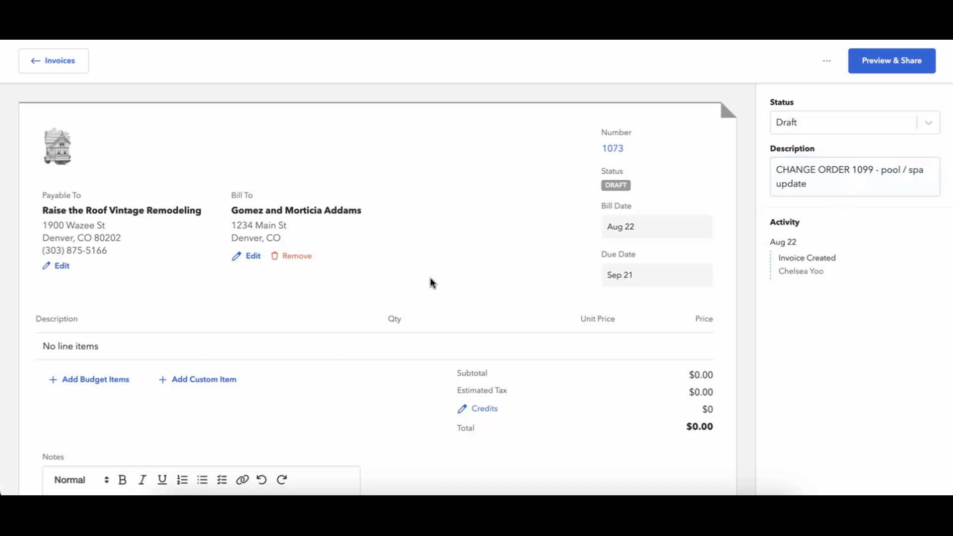
Start a custom line item named "Change Order - Pool / Spa updates" with the description "Making this pool larger".
left_click(212, 380)
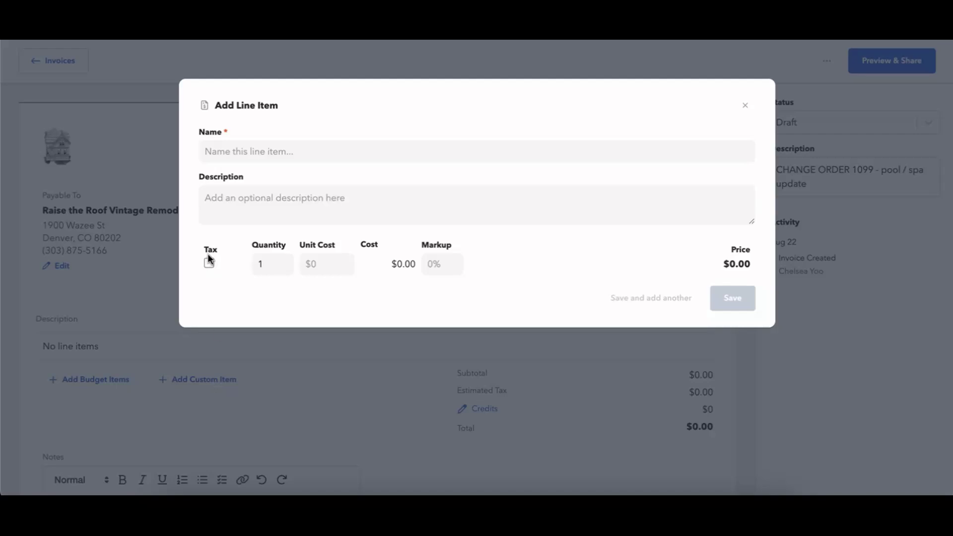
left_click(312, 154)
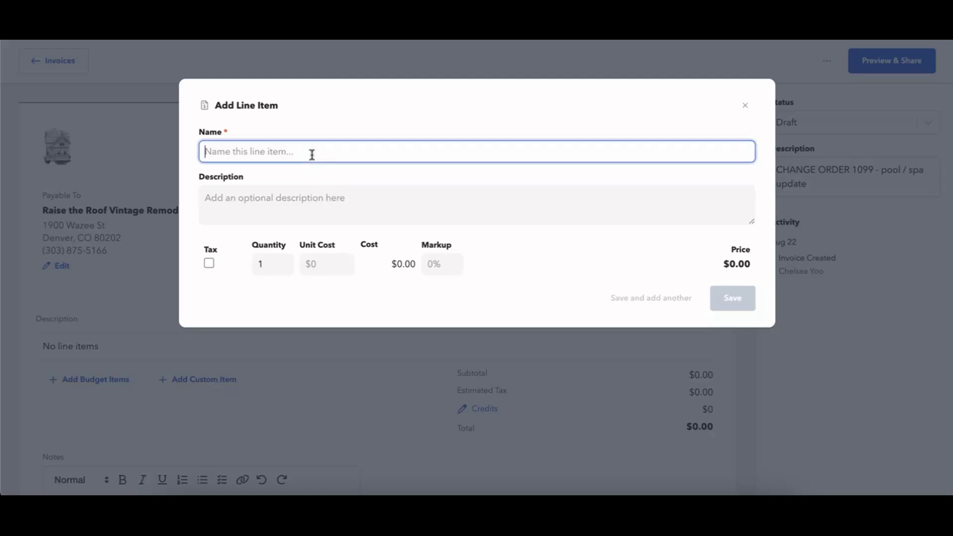
type("Change ")
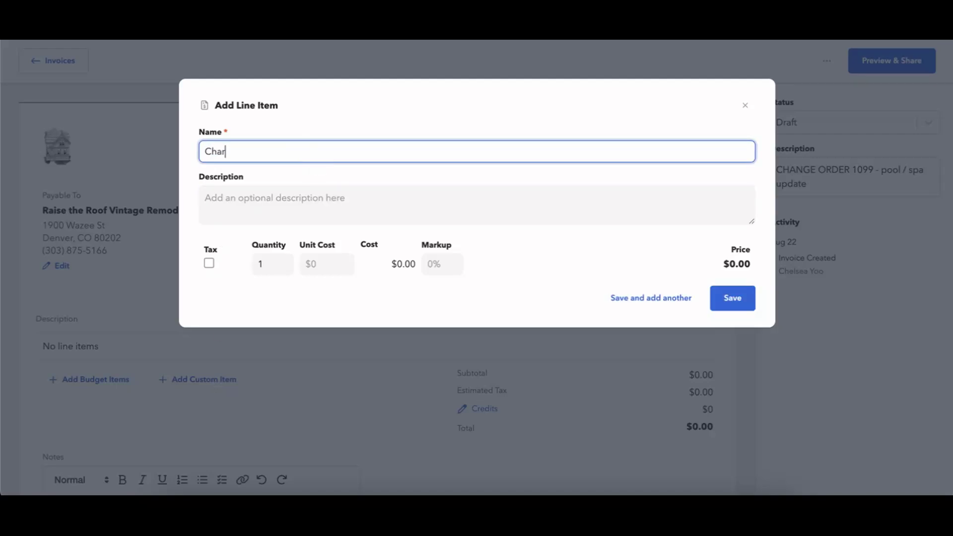
type("Order - Pool / Spa updates")
left_click(258, 208)
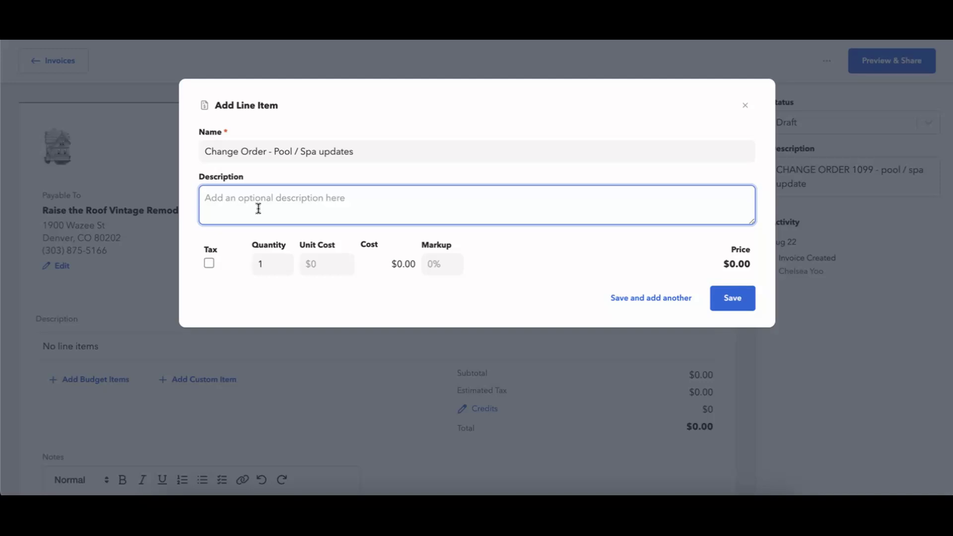
type("Making this pol")
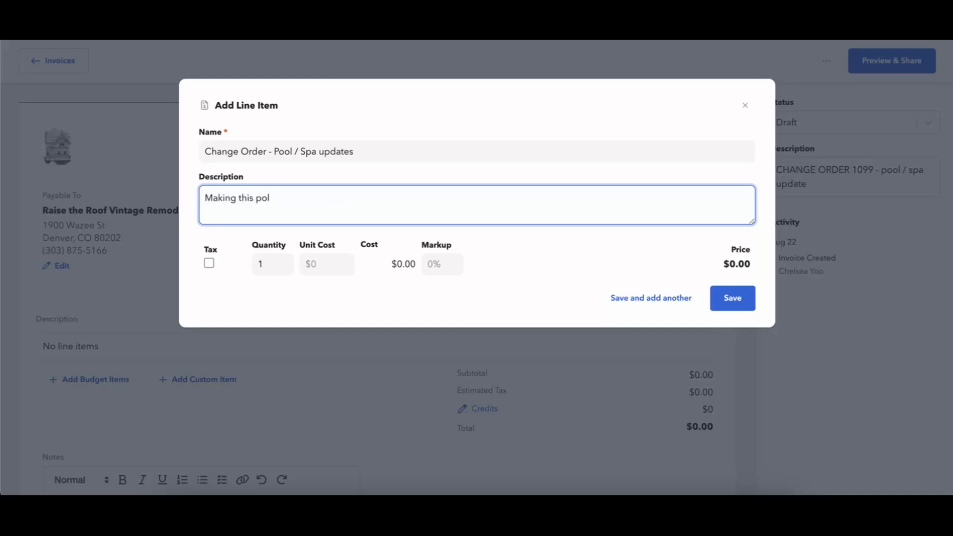
key("BackSpace")
type("ol larger")
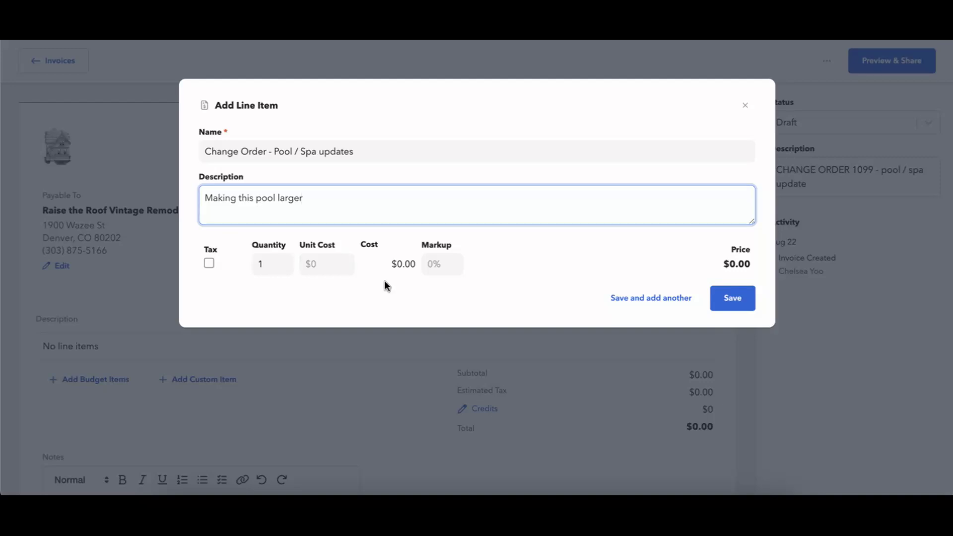
Mark the custom line item as taxable with a unit cost of $100,000, and save it to the invoice.
left_click(329, 264)
left_click(209, 264)
left_click(209, 264)
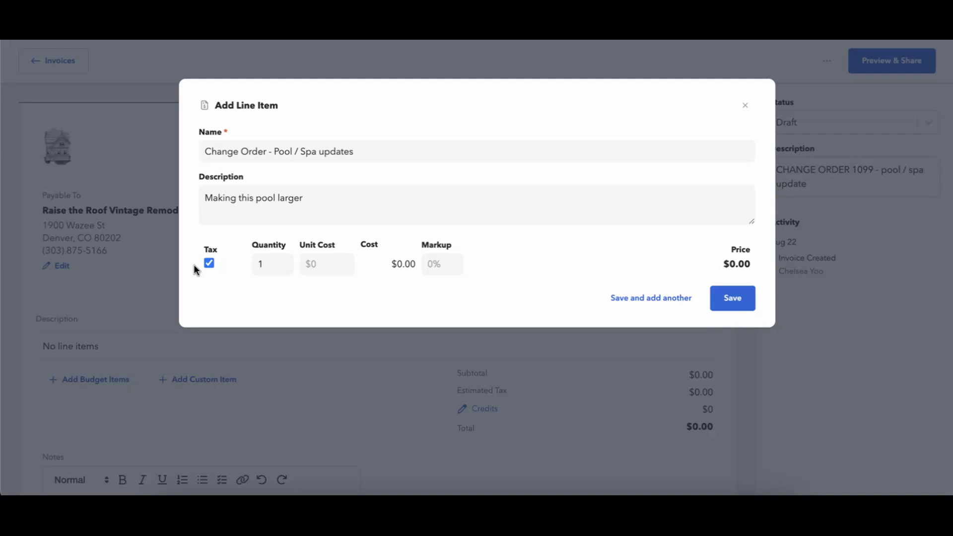
left_click(334, 264)
type("100,000")
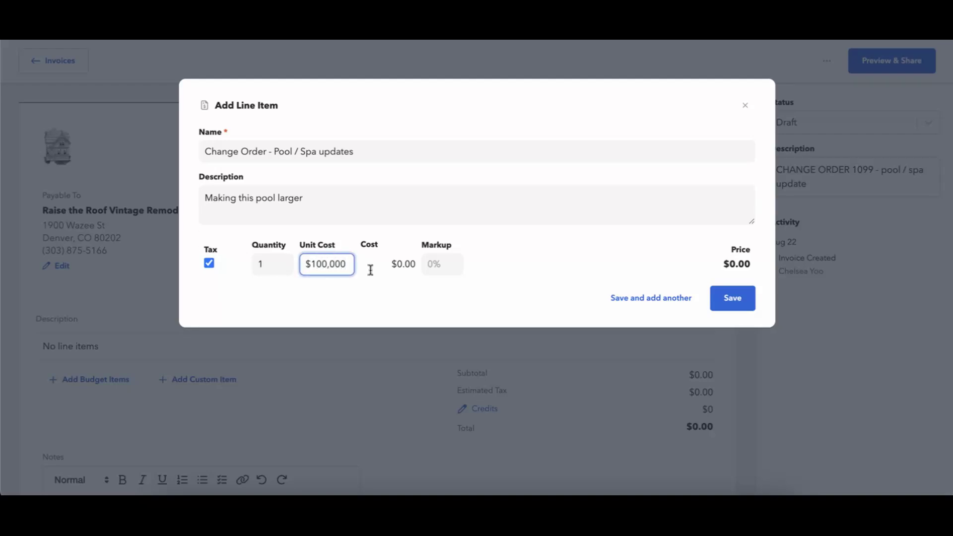
left_click(486, 288)
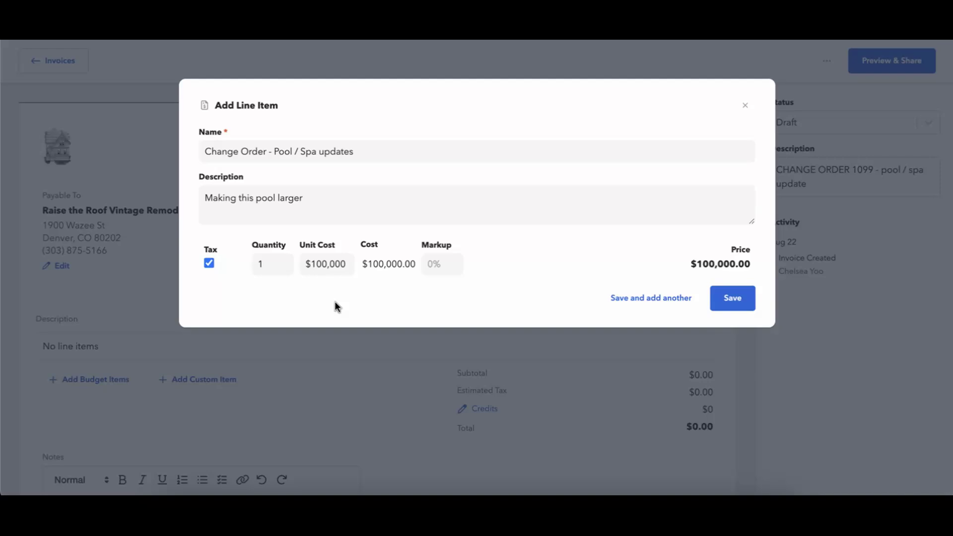
left_click(282, 266)
left_click(452, 260)
left_click(714, 302)
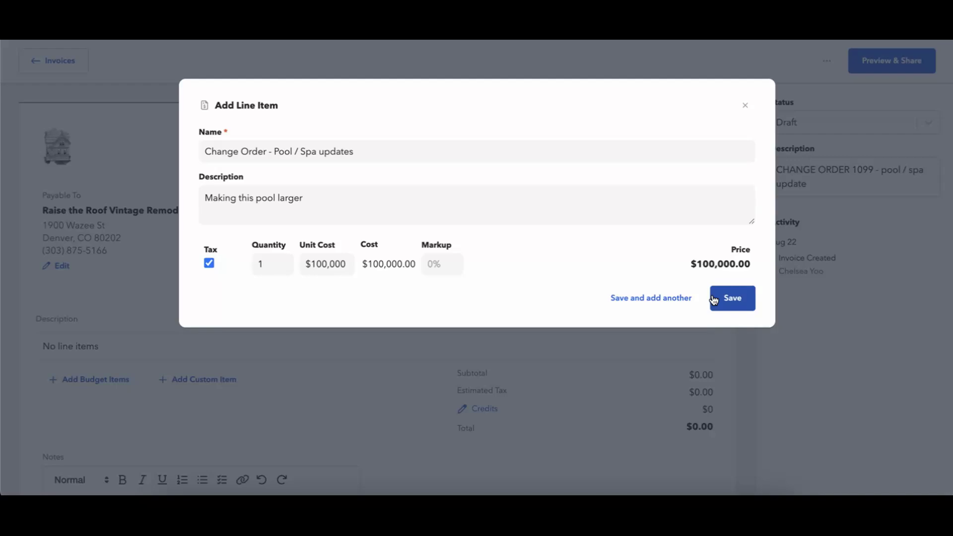
left_click(714, 299)
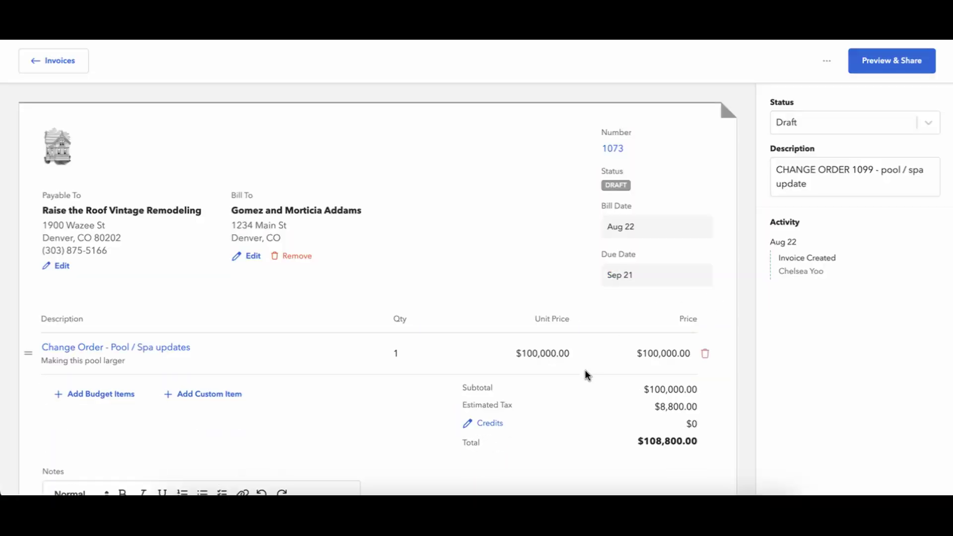
Attach the 9.02.47 AM screenshot file from the Desktop folder to the invoice.
scroll(586, 372, "down", 2)
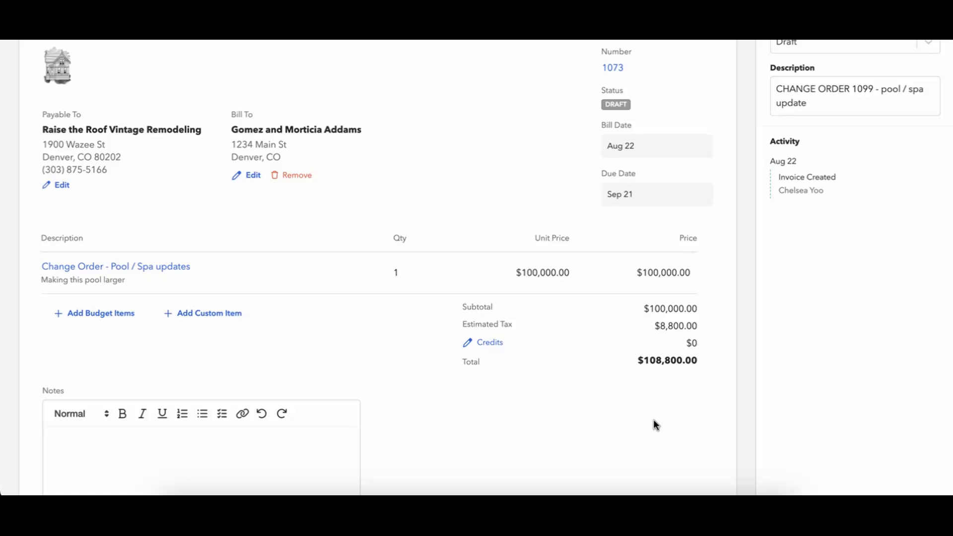
scroll(653, 423, "down", 2)
scroll(438, 341, "down", 5)
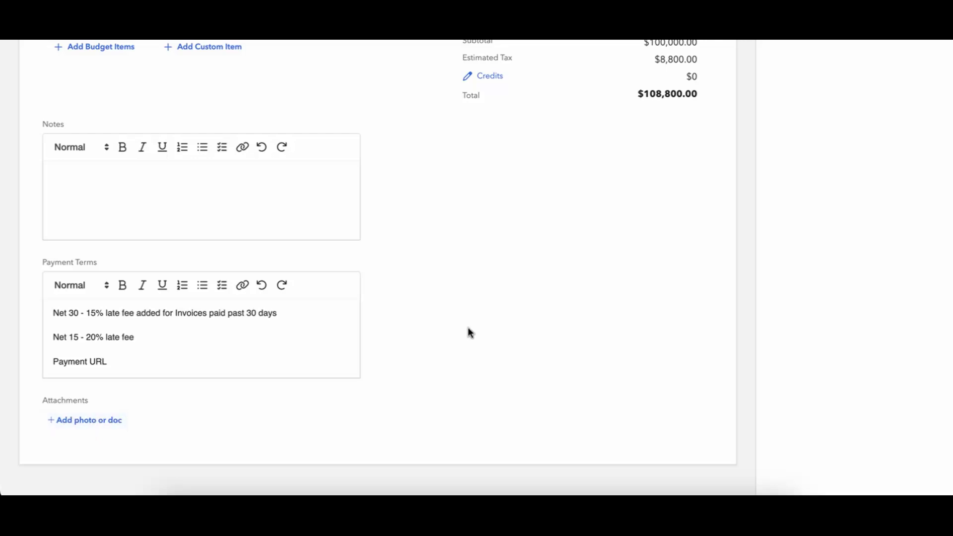
left_click(102, 422)
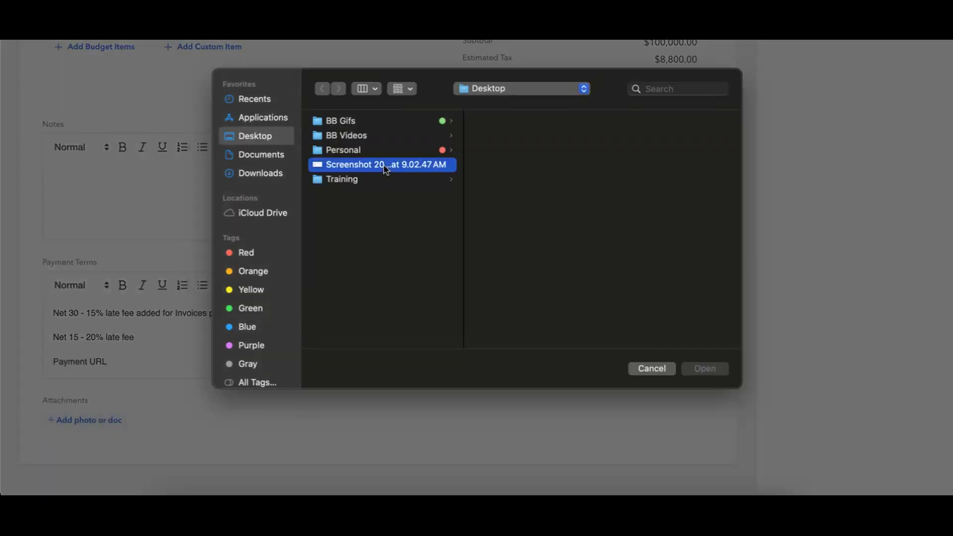
left_click(386, 170)
left_click(705, 368)
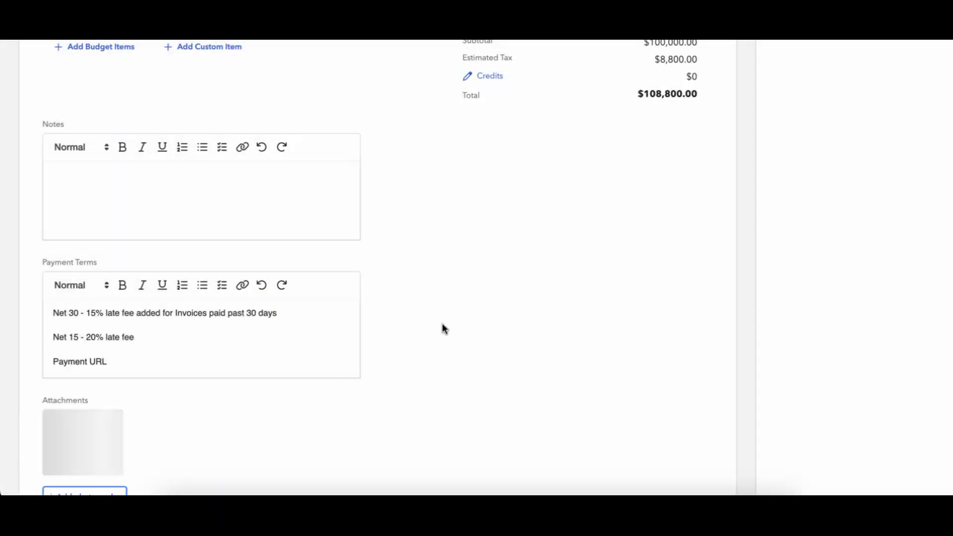
scroll(443, 325, "up", 7)
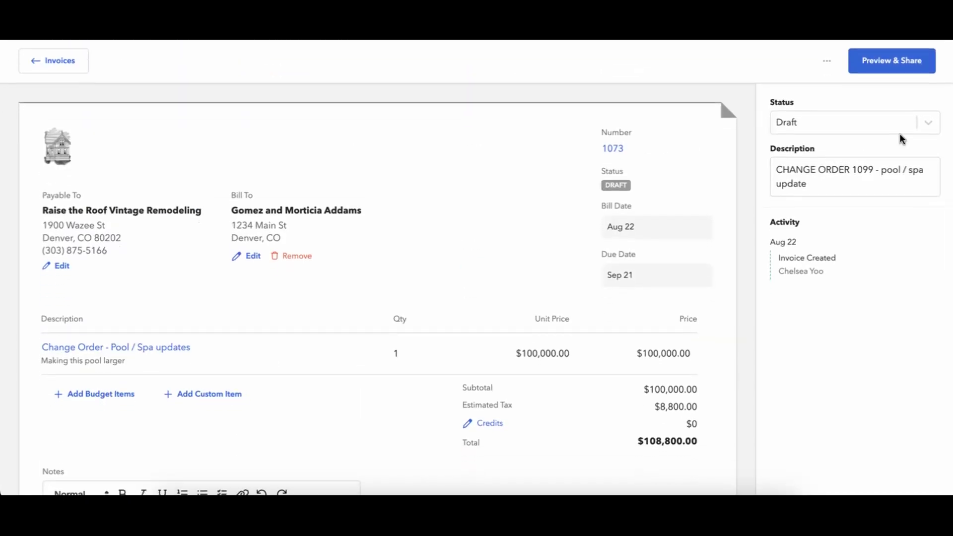
Preview the pool / spa change order invoice and copy its shareable link.
left_click(903, 60)
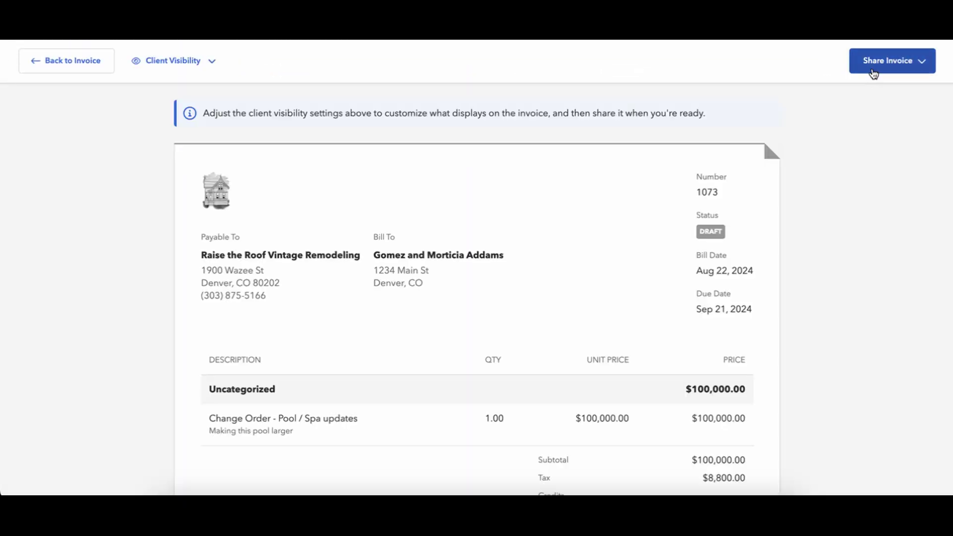
left_click(873, 72)
left_click(859, 116)
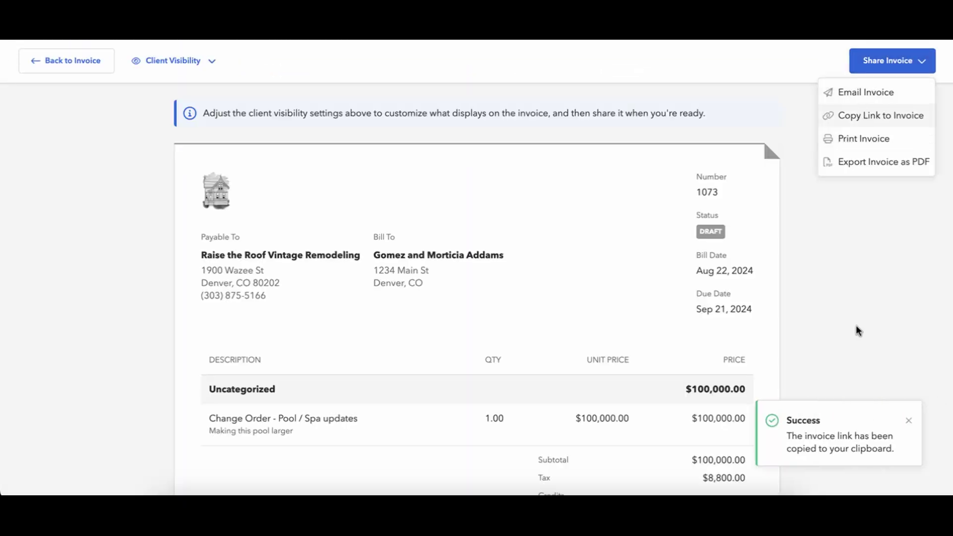
Open the copied invoice link in a new browser tab and review the client view down to its attachment.
key("ctrl+t")
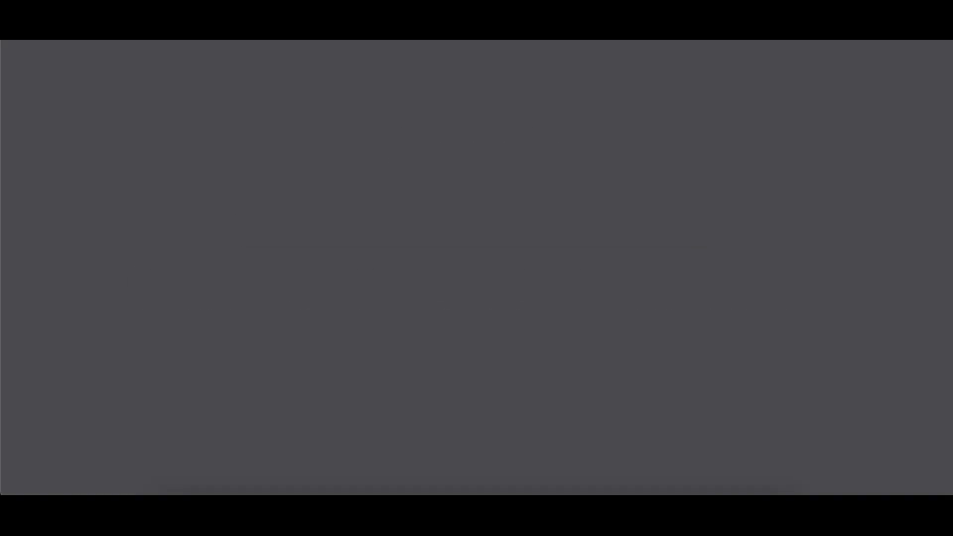
key("ctrl+v")
key("Return")
scroll(479, 192, "down", 6)
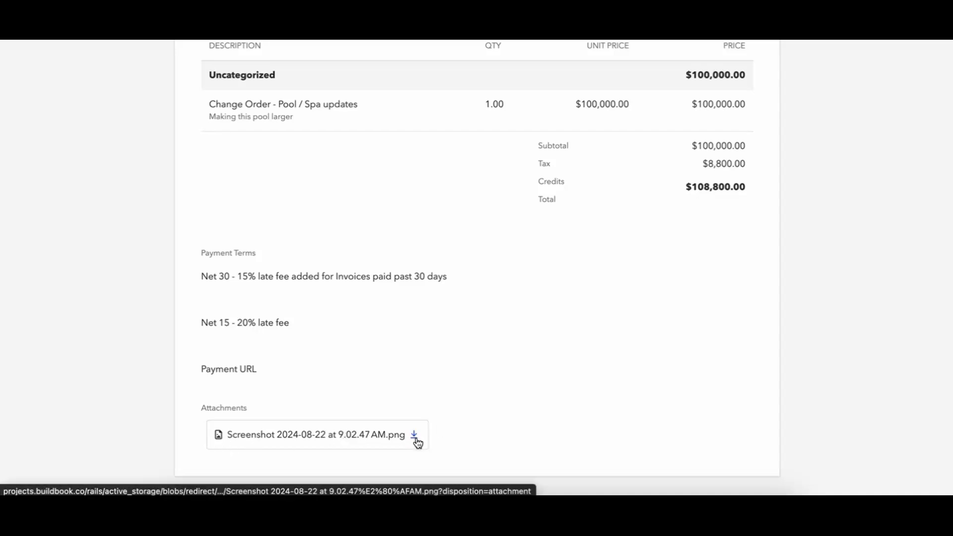
scroll(512, 361, "up", 6)
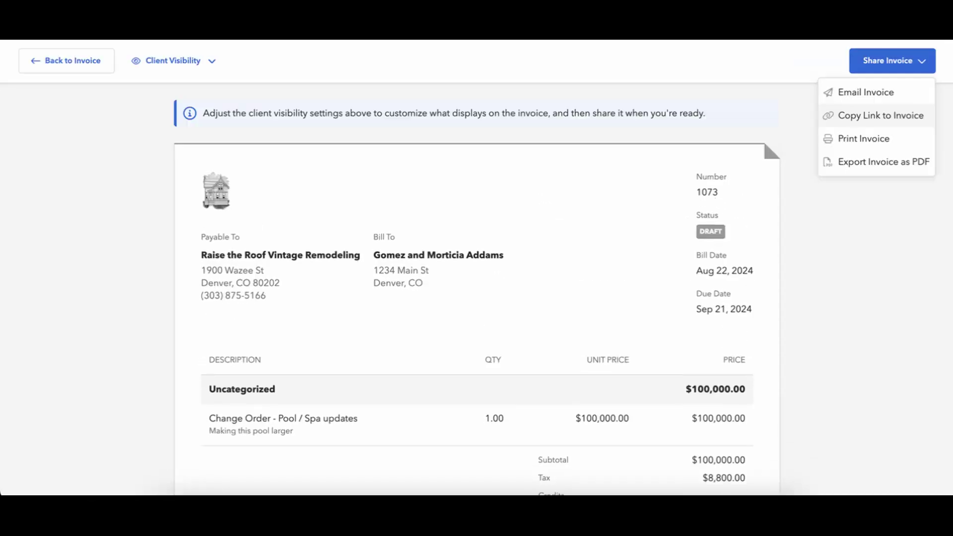
scroll(483, 302, "down", 5)
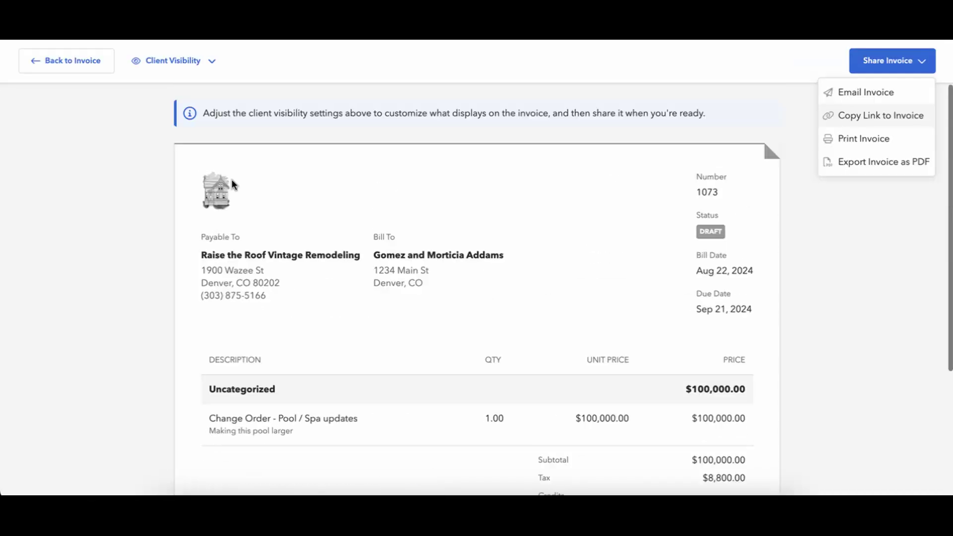
Set the change order invoice's status to Open and return to the project's invoice list.
left_click(67, 70)
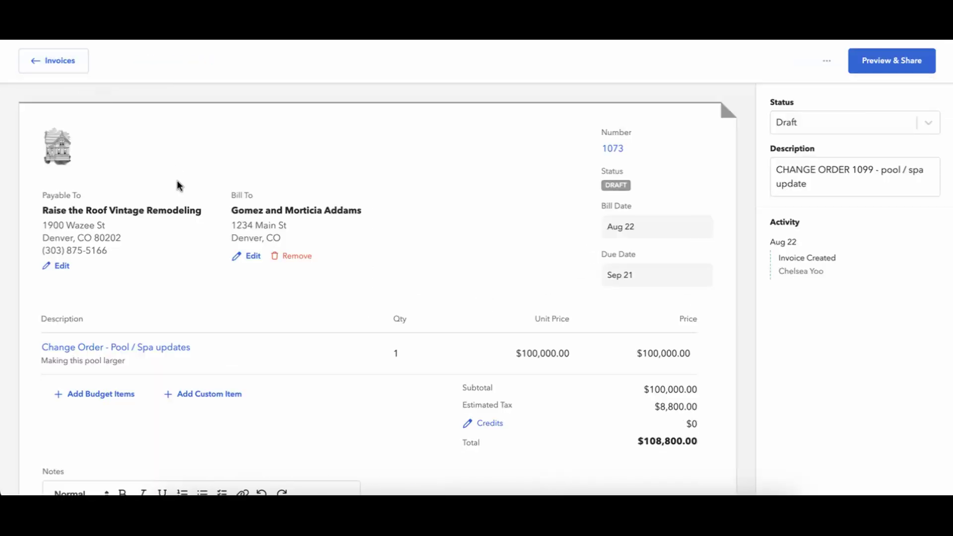
left_click(832, 128)
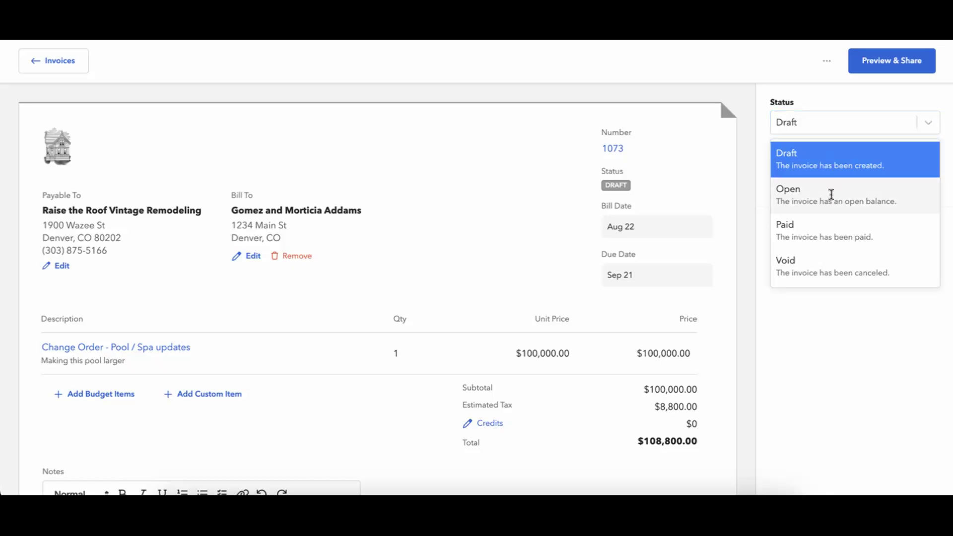
left_click(832, 192)
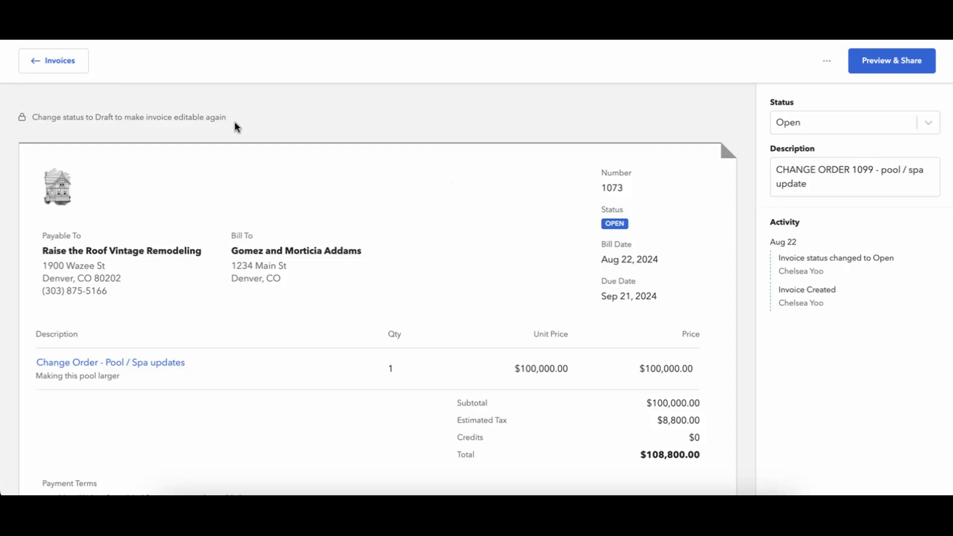
left_click(82, 64)
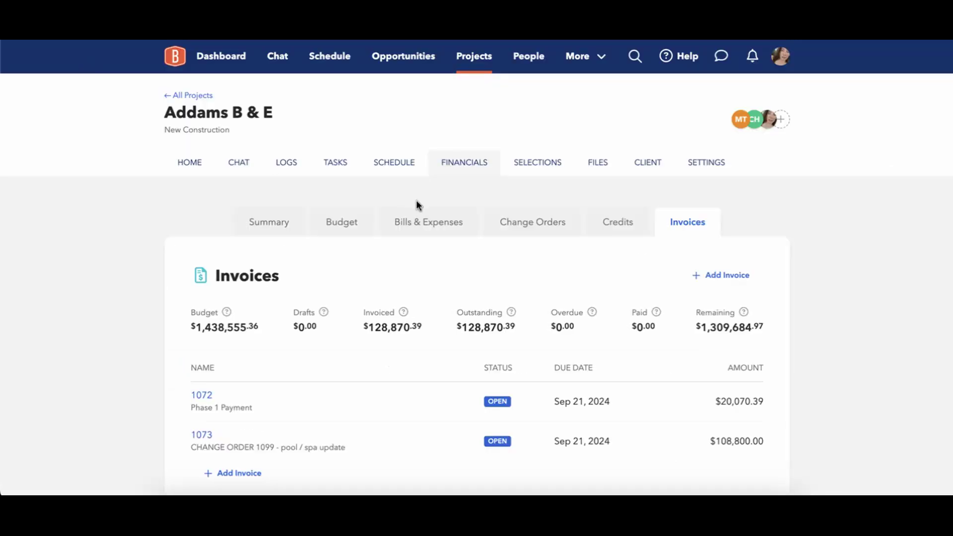
Examine the project's financial summary for change orders, credits, payments and the remaining balance.
scroll(305, 398, "down", 2)
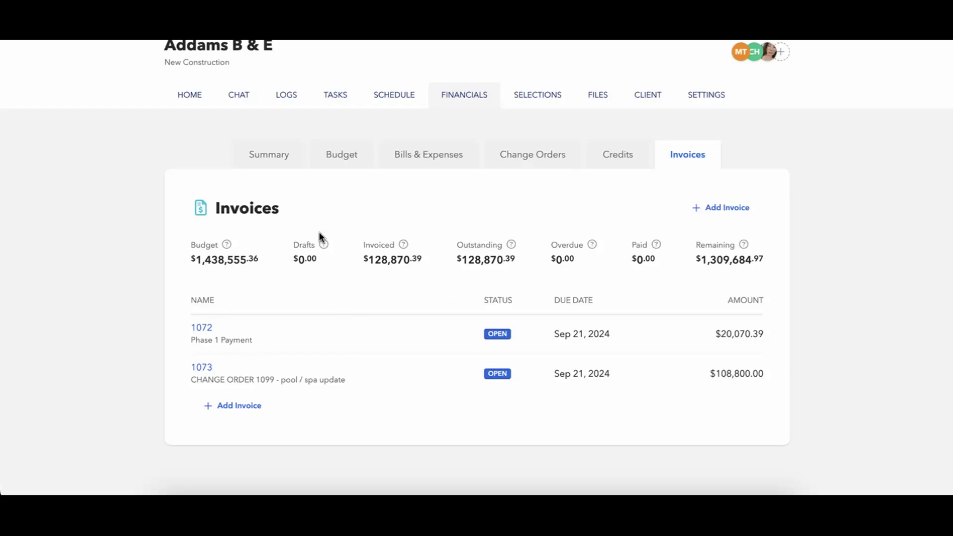
left_click(269, 160)
scroll(137, 384, "down", 5)
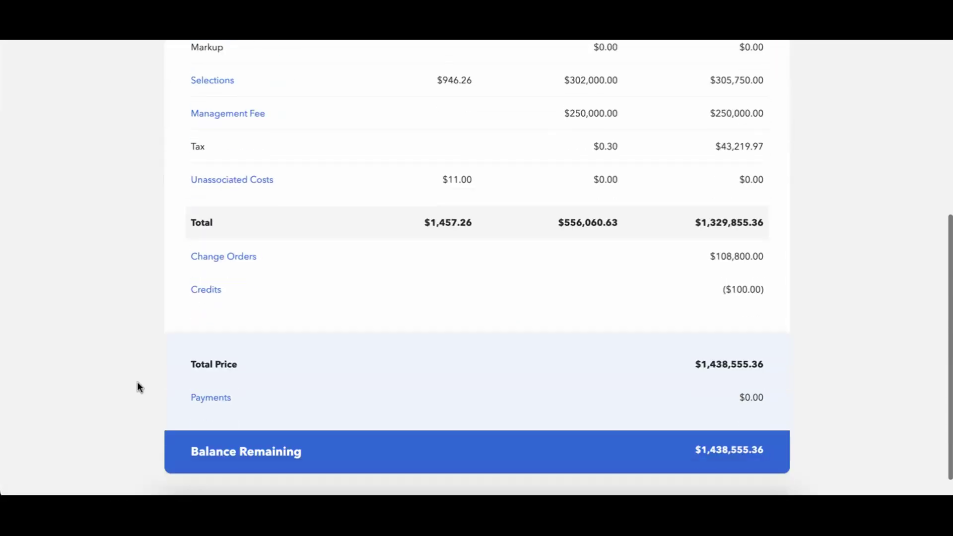
scroll(137, 384, "down", 1)
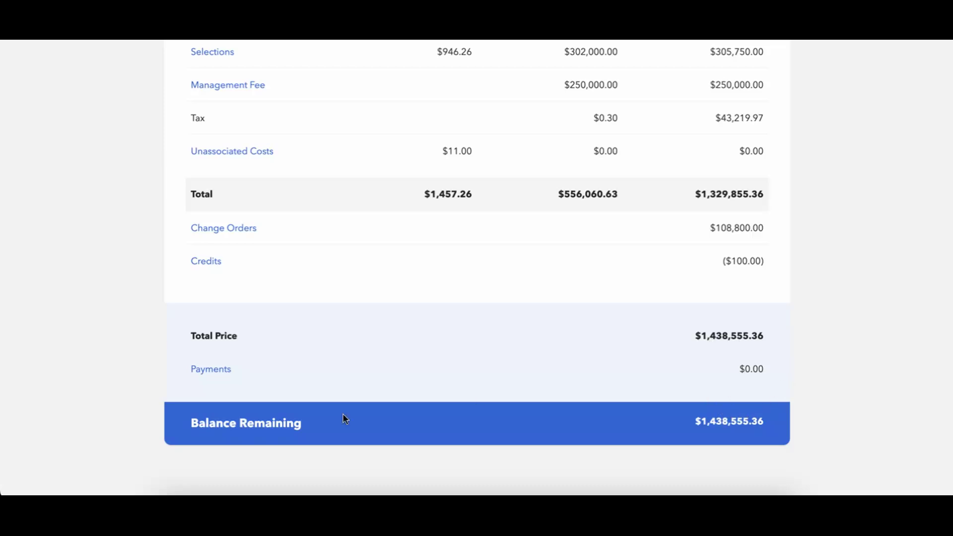
Mark the Phase 1 Payment invoice as Paid and return to the invoice list.
left_click(214, 370)
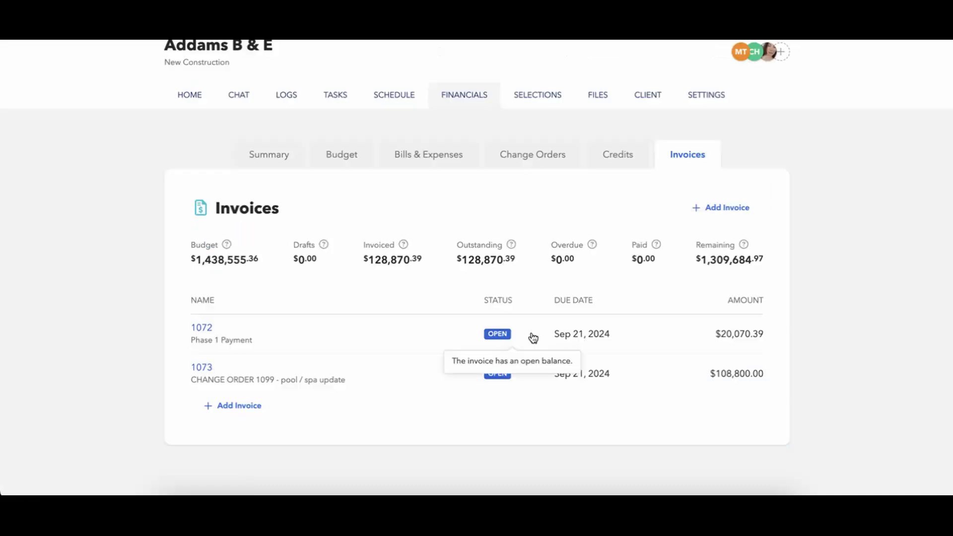
left_click(205, 328)
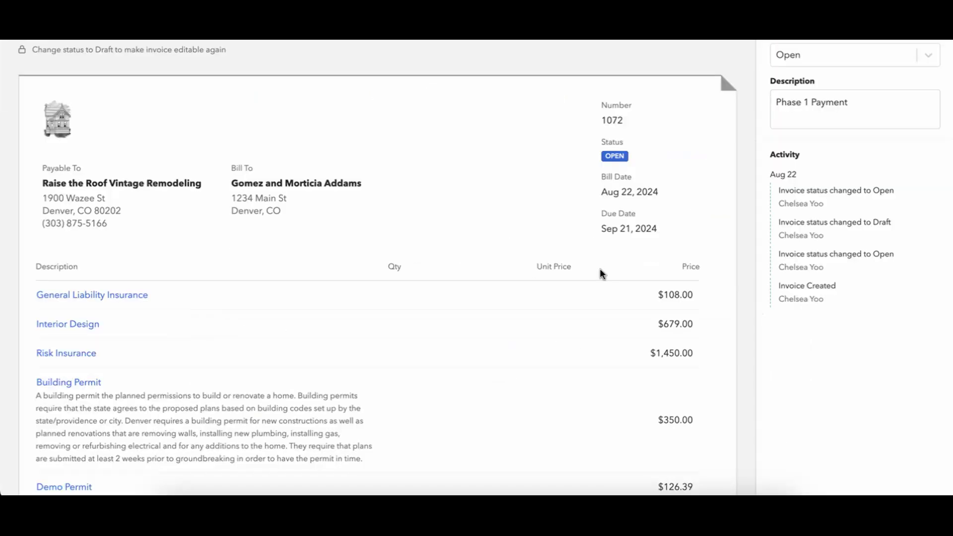
left_click(786, 60)
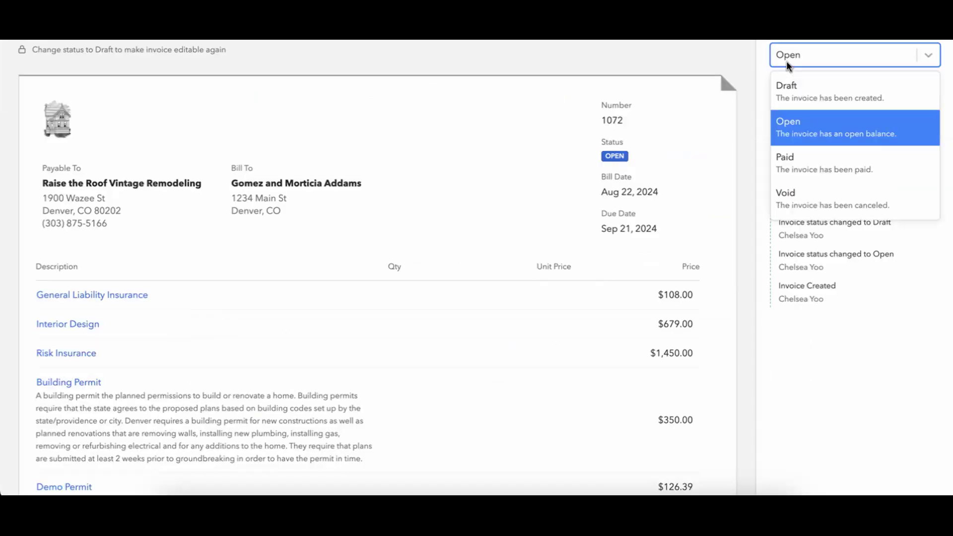
left_click(802, 170)
scroll(149, 142, "up", 2)
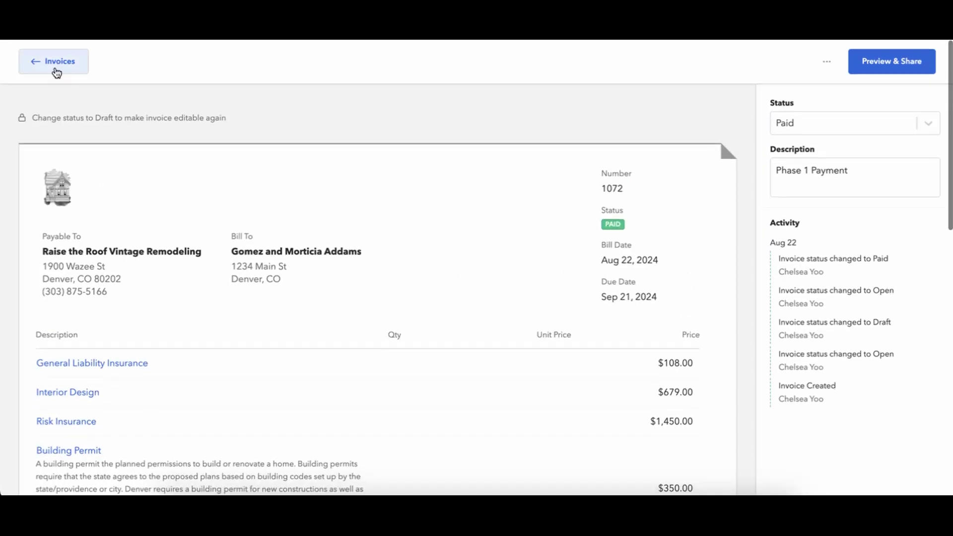
left_click(56, 69)
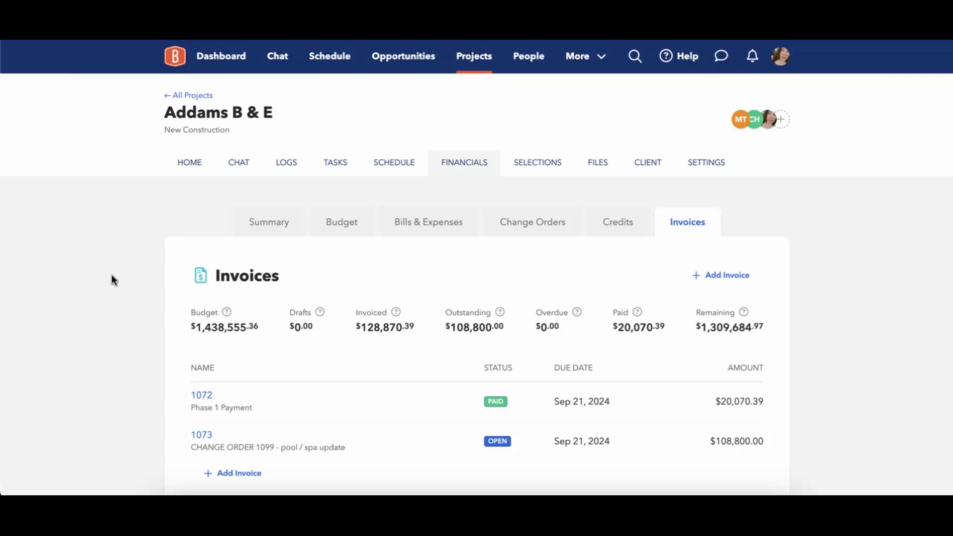
Check the payments and balance remaining in the project's financial summary.
left_click(262, 234)
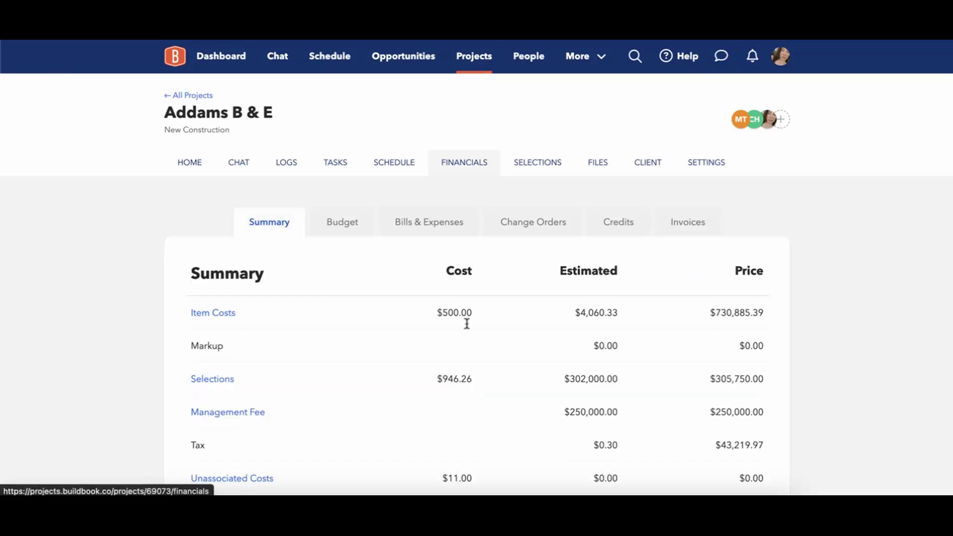
scroll(500, 331, "down", 6)
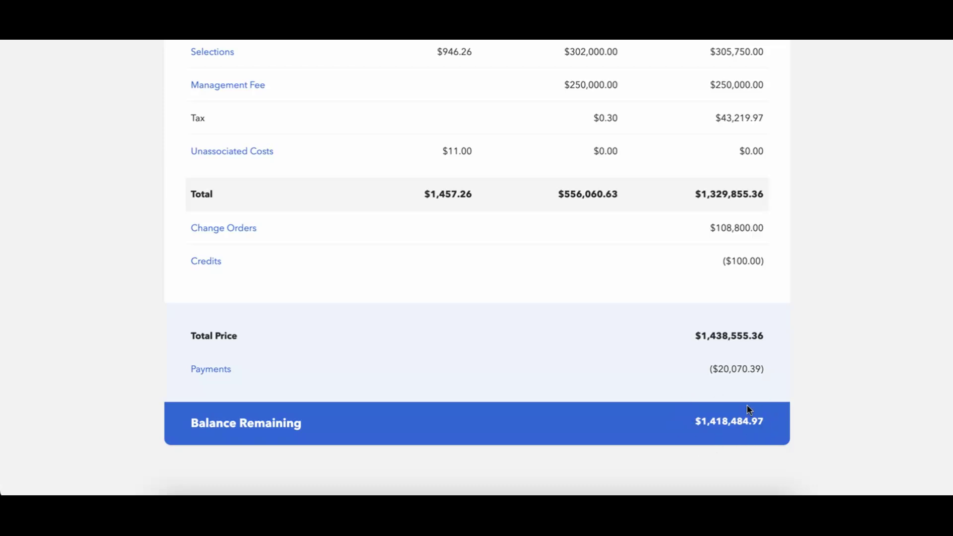
scroll(571, 387, "up", 6)
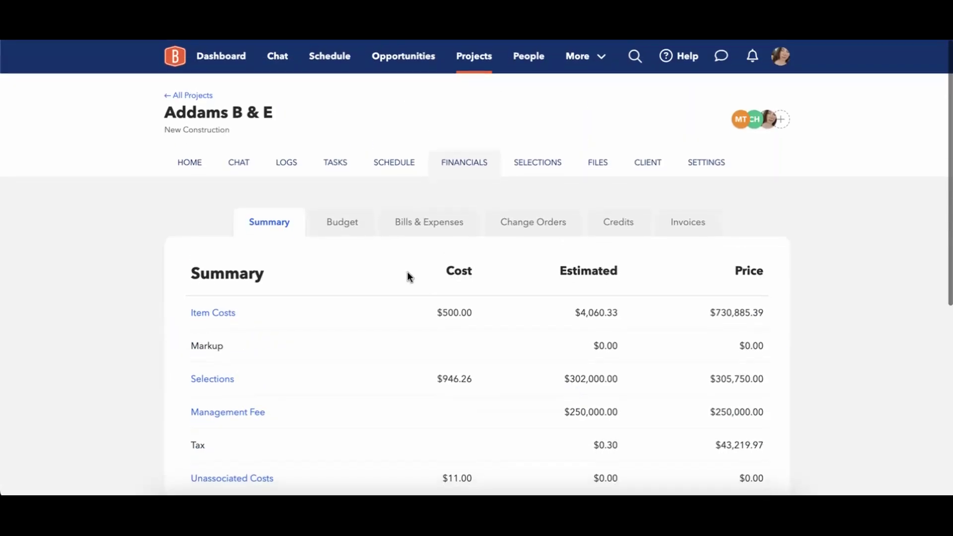
Compare the invoiced and price amounts of the Preparation Preliminaries items in the project budget, cross-checking the invoice list.
left_click(334, 227)
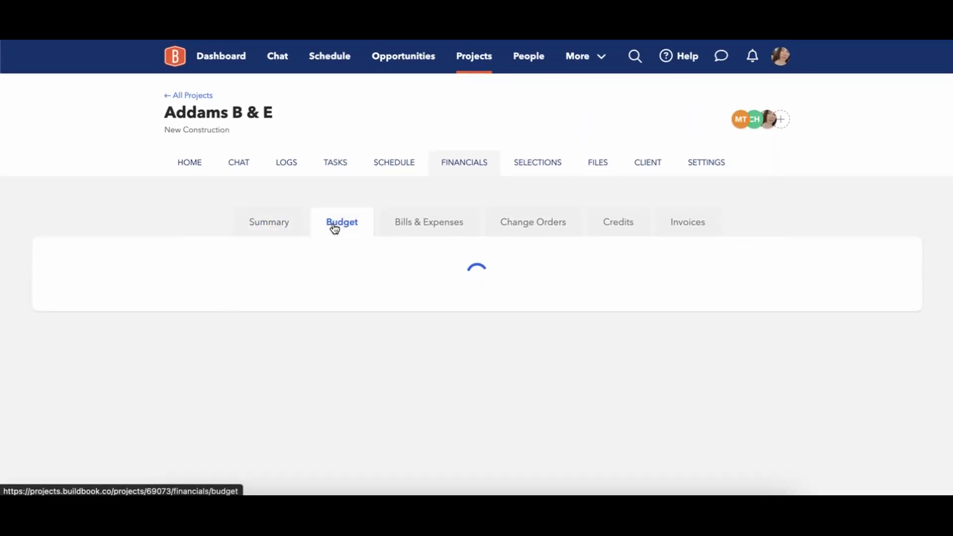
scroll(369, 307, "down", 1)
scroll(366, 302, "down", 1)
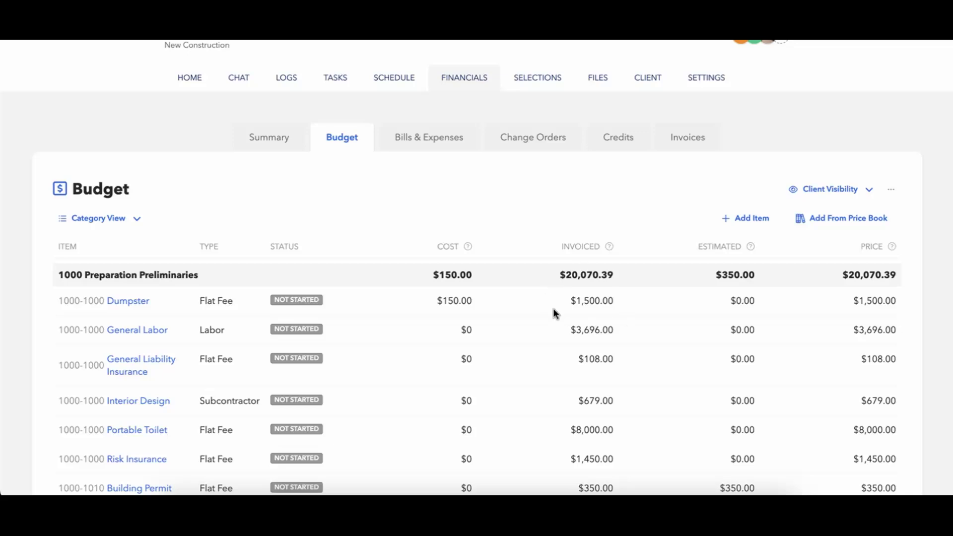
scroll(610, 326, "down", 2)
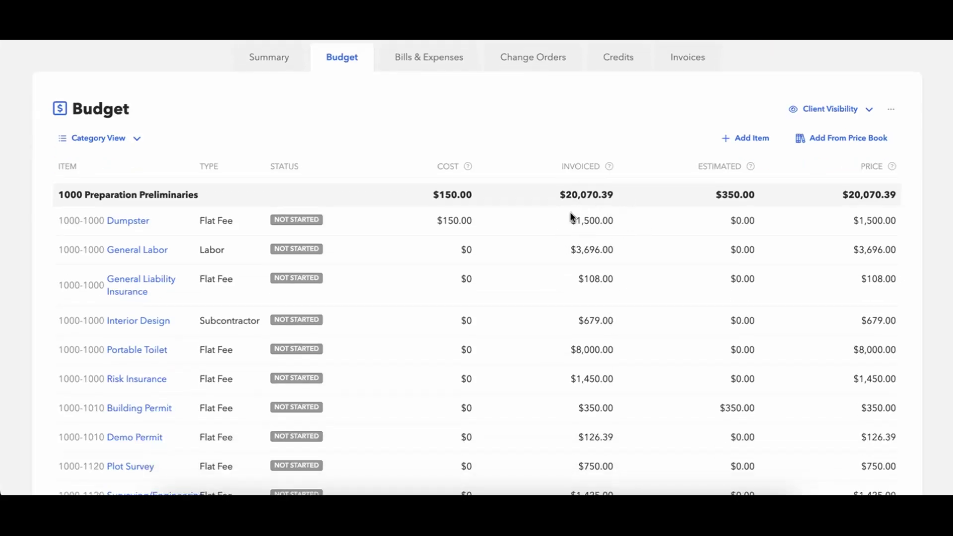
scroll(591, 239, "down", 5)
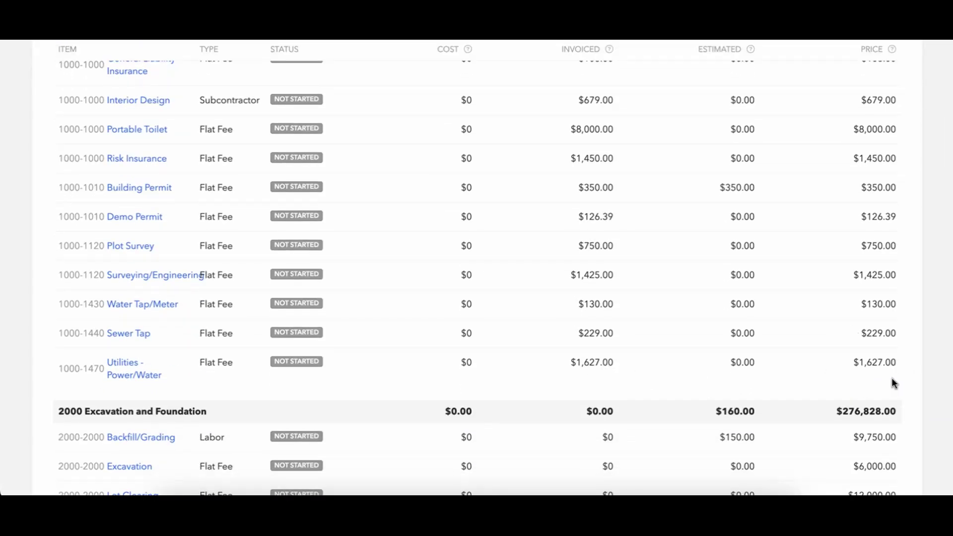
scroll(833, 350, "up", 8)
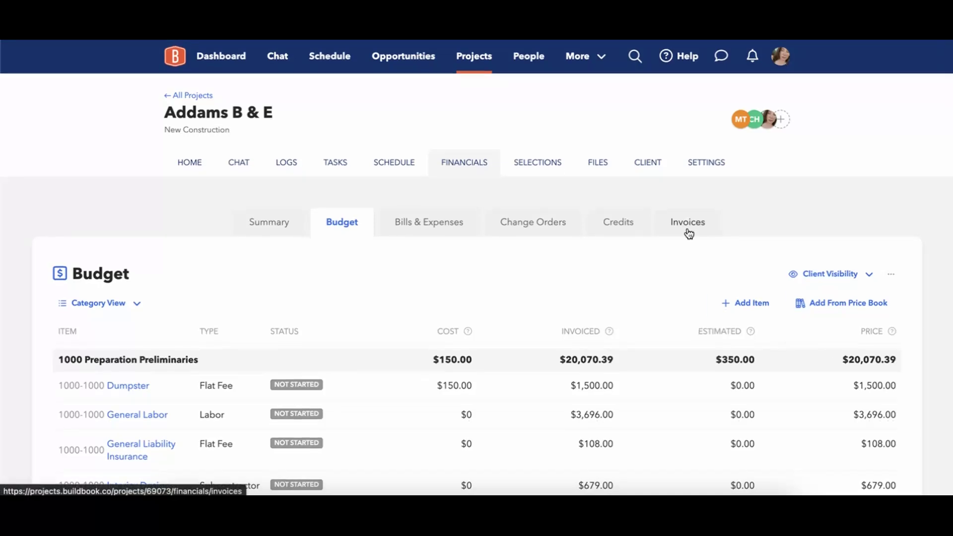
left_click(686, 230)
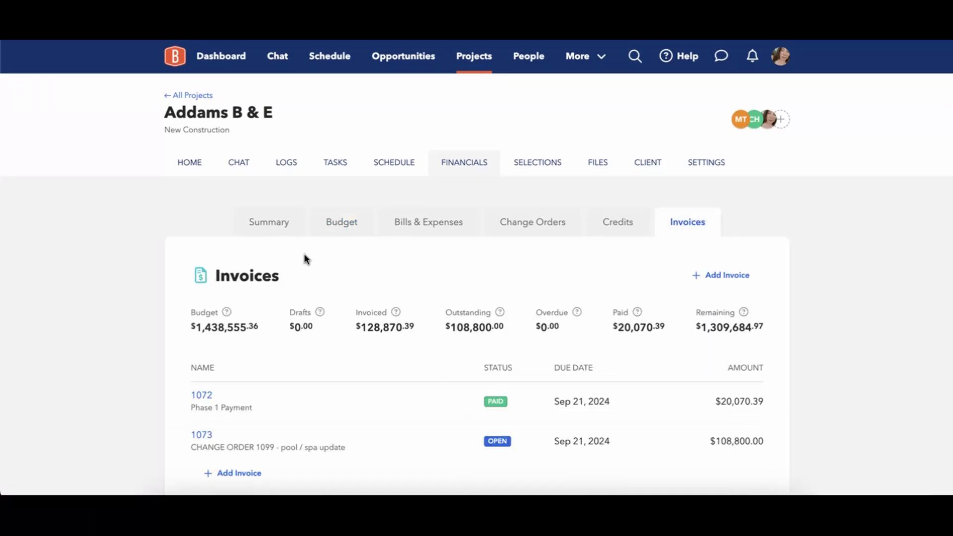
left_click(341, 231)
scroll(859, 376, "down", 4)
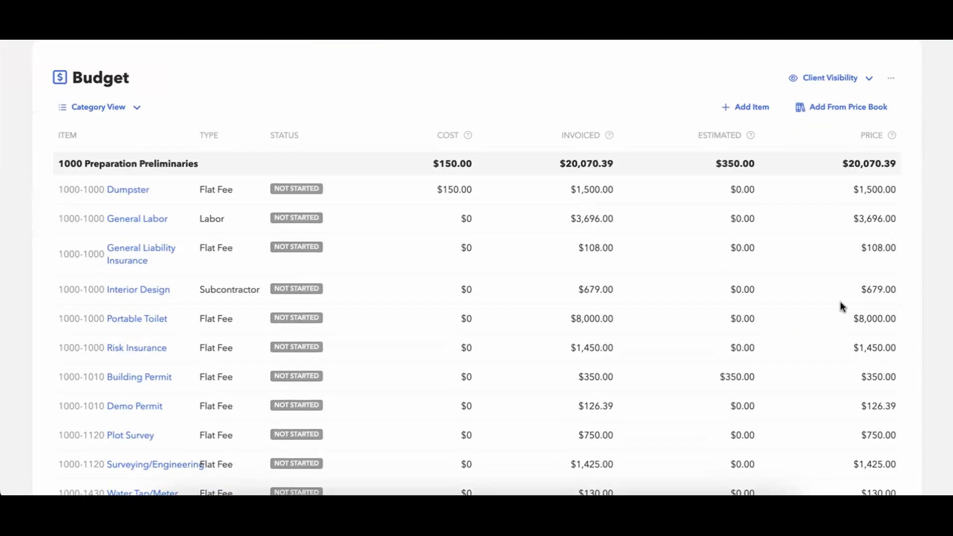
scroll(841, 302, "up", 2)
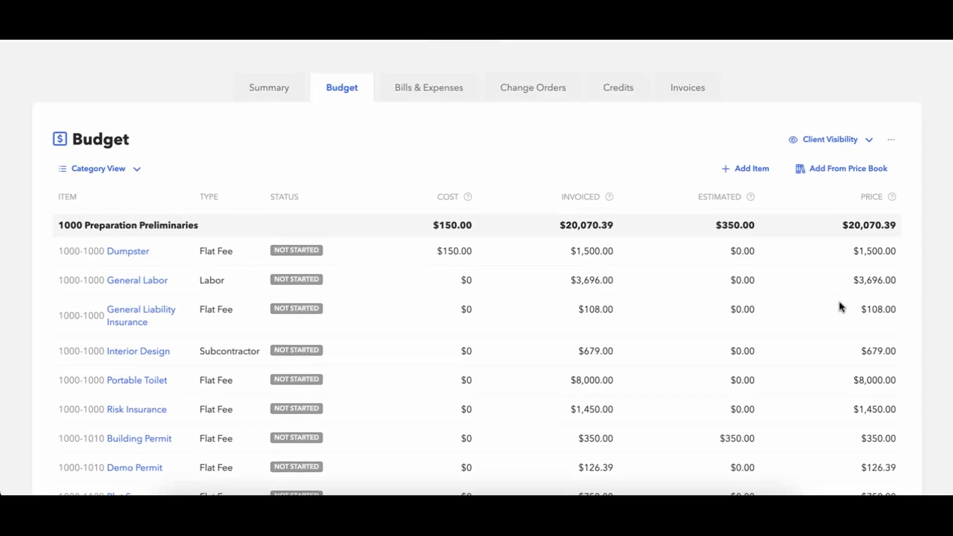
Add another new invoice to the project from the invoice list.
left_click(701, 98)
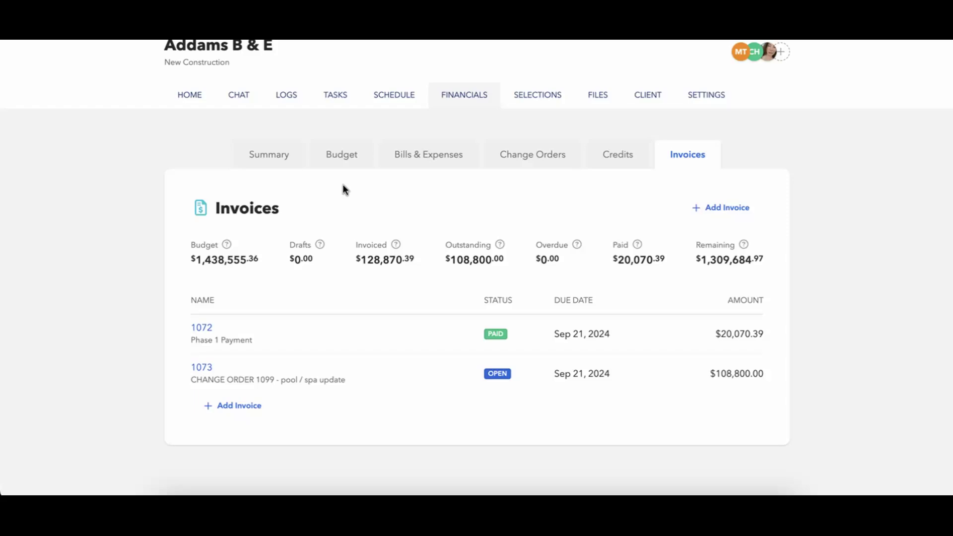
left_click(217, 405)
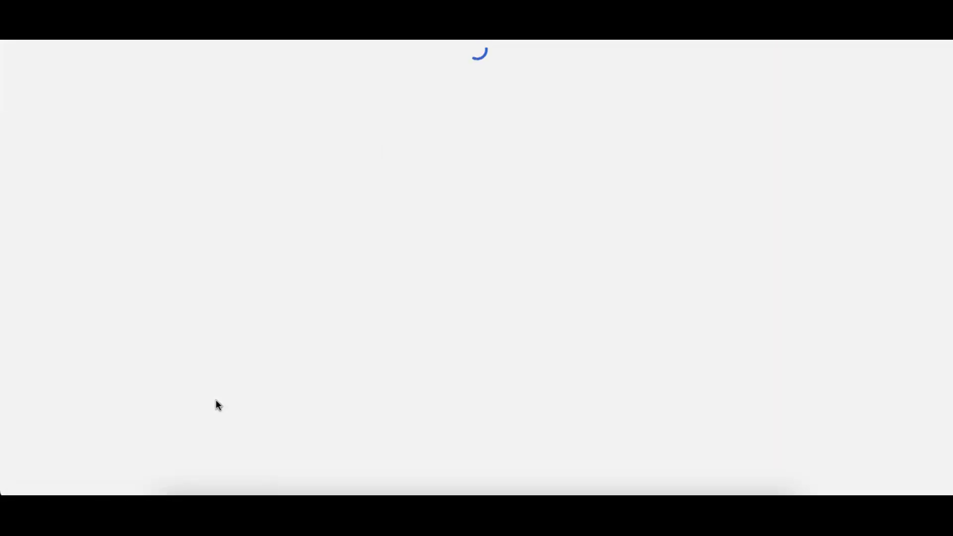
scroll(270, 380, "down", 1)
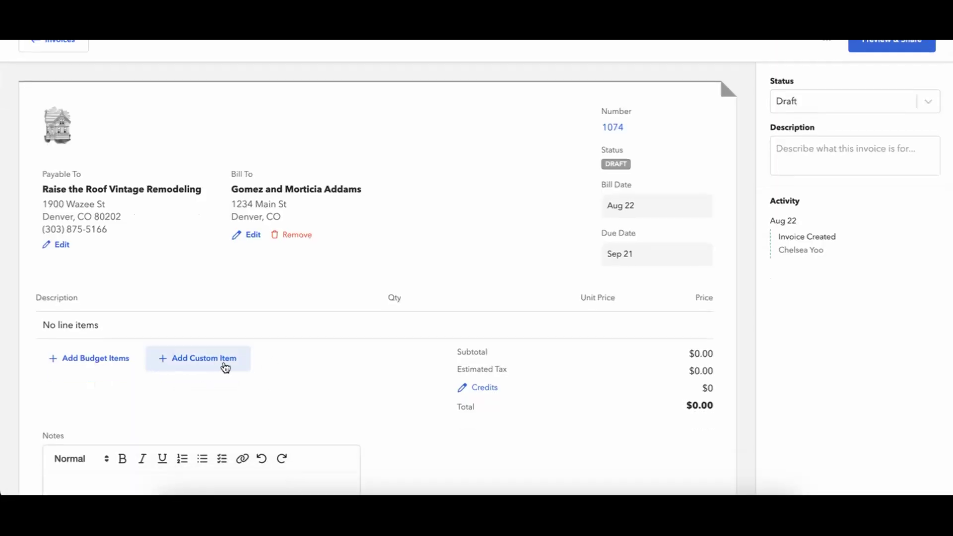
Add the Backfill/Grading budget item from Excavation and Foundation to the new invoice at 100% of its price.
left_click(109, 366)
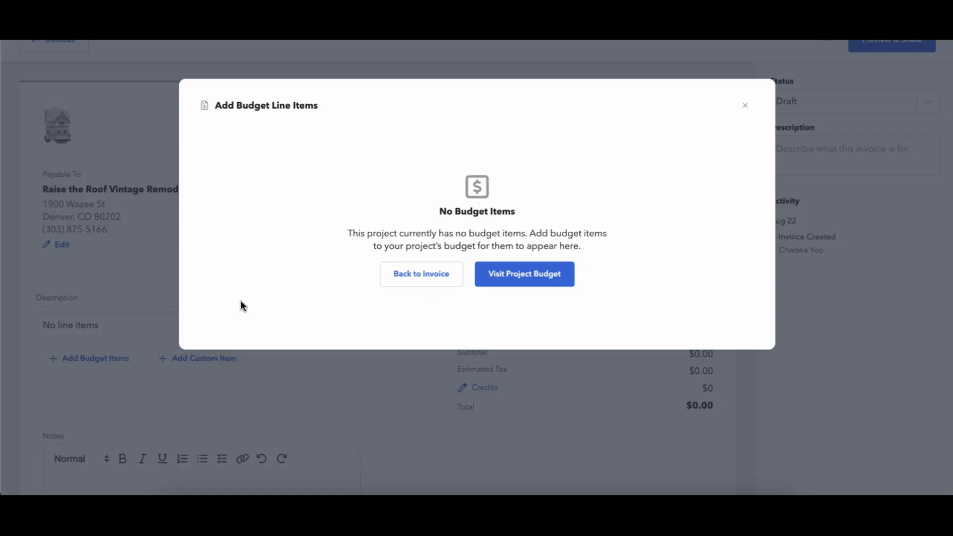
scroll(244, 286, "down", 7)
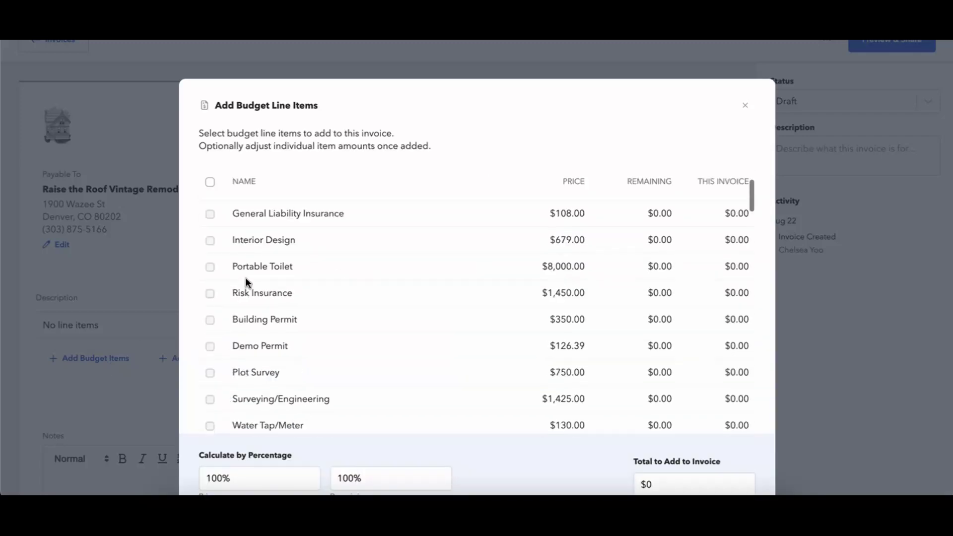
left_click(210, 333)
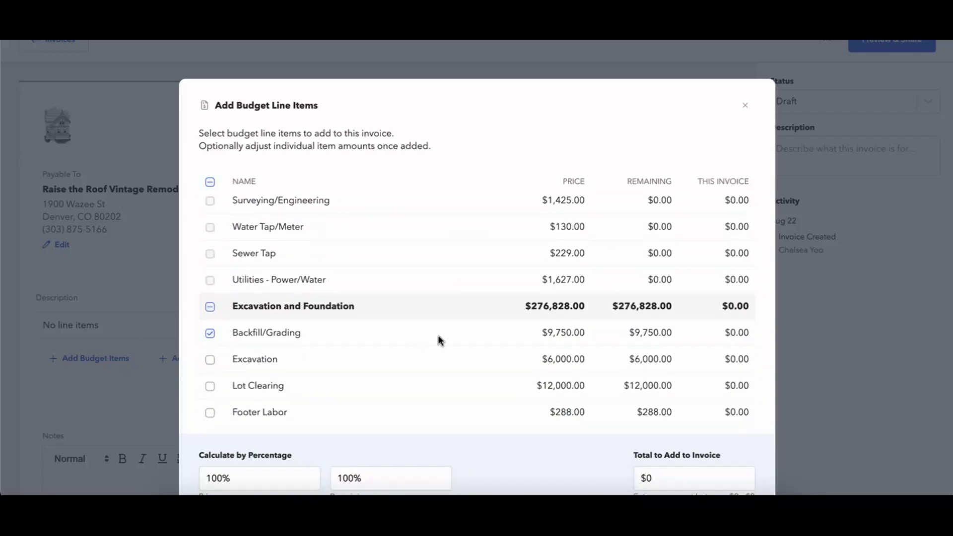
scroll(557, 465, "down", 1)
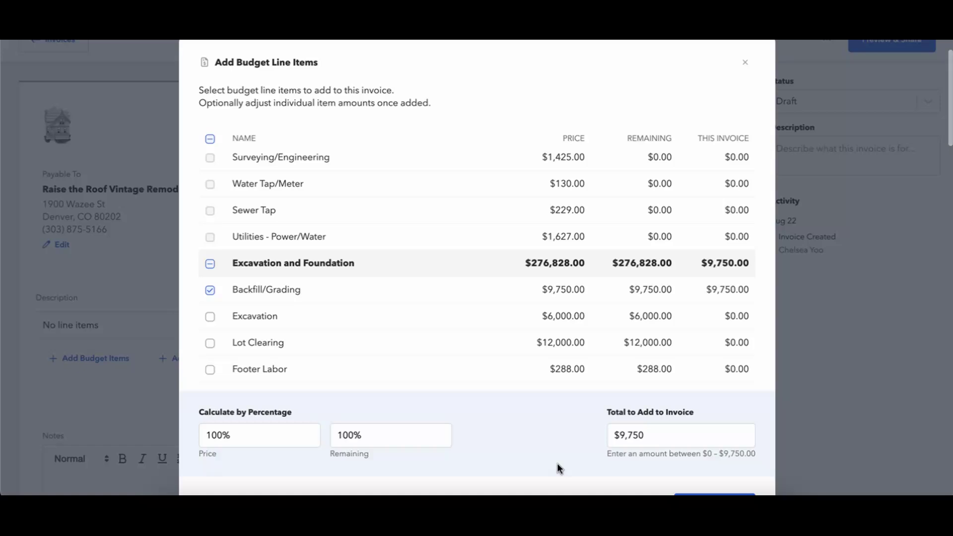
scroll(757, 397, "down", 2)
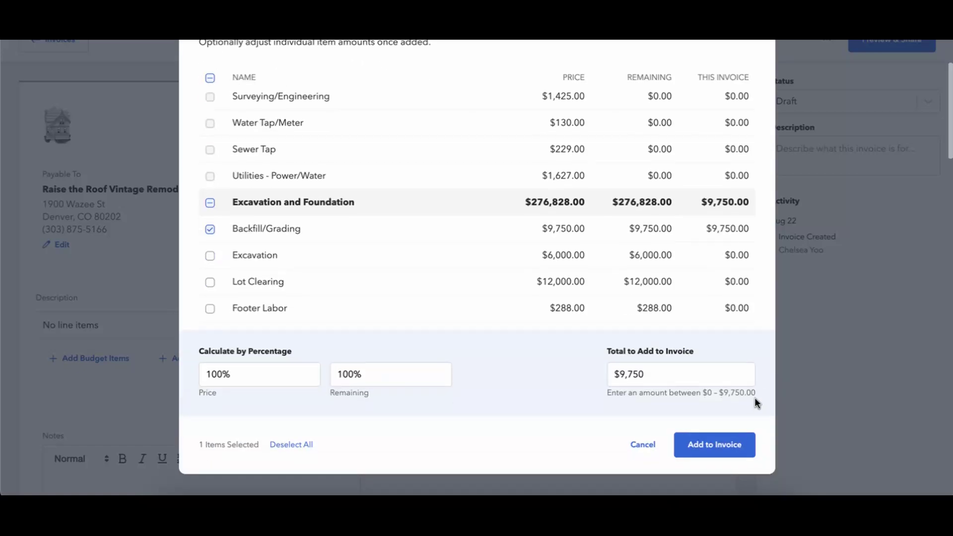
left_click(694, 450)
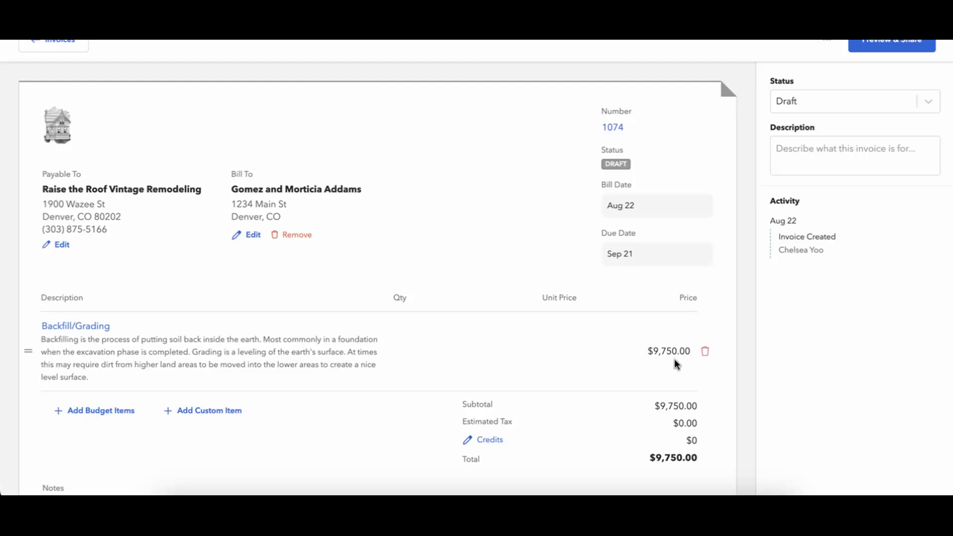
Add a custom line item named "Backfill / Grading upgrade" with a unit cost of $1,000 to the invoice and save it.
left_click(186, 416)
left_click(298, 151)
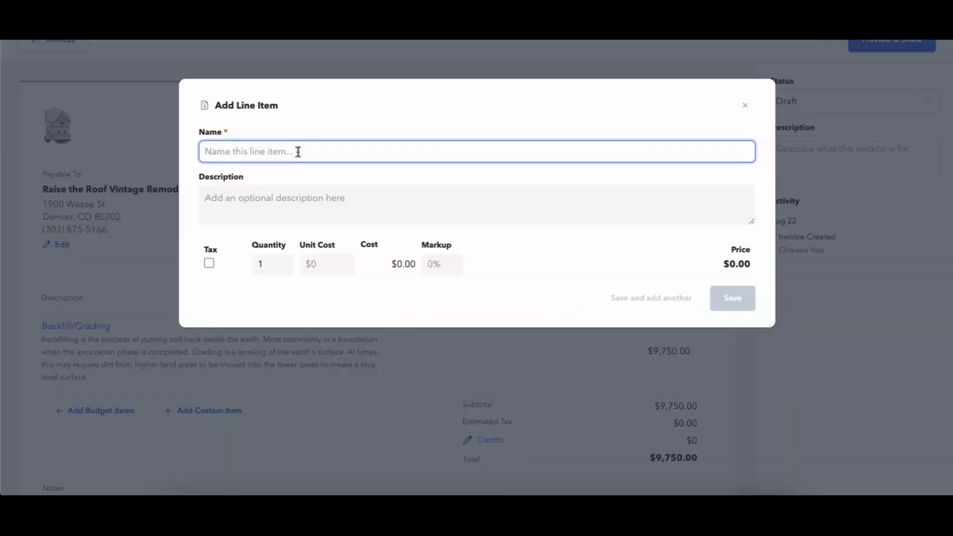
type("Backfill / Grading upgrade")
left_click(344, 260)
type("1000")
left_click(533, 277)
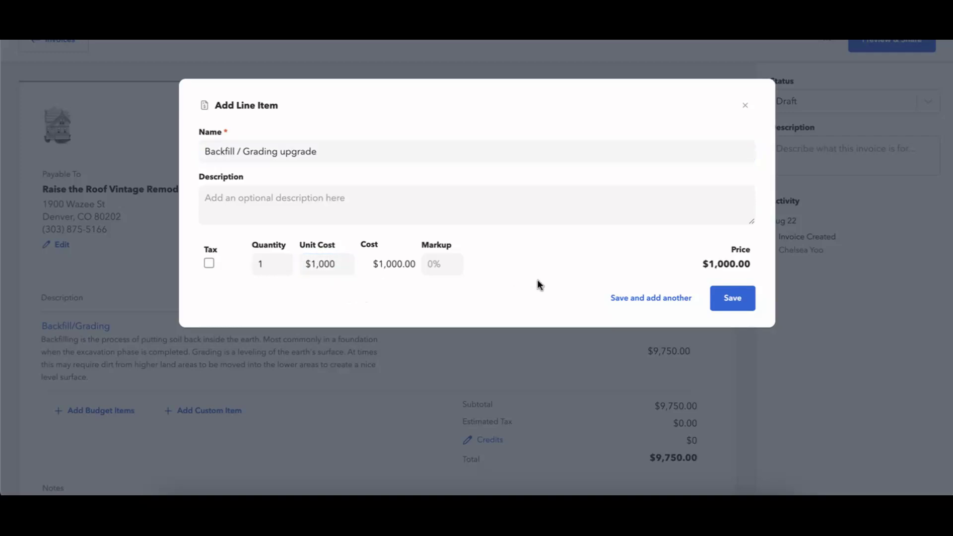
left_click(723, 305)
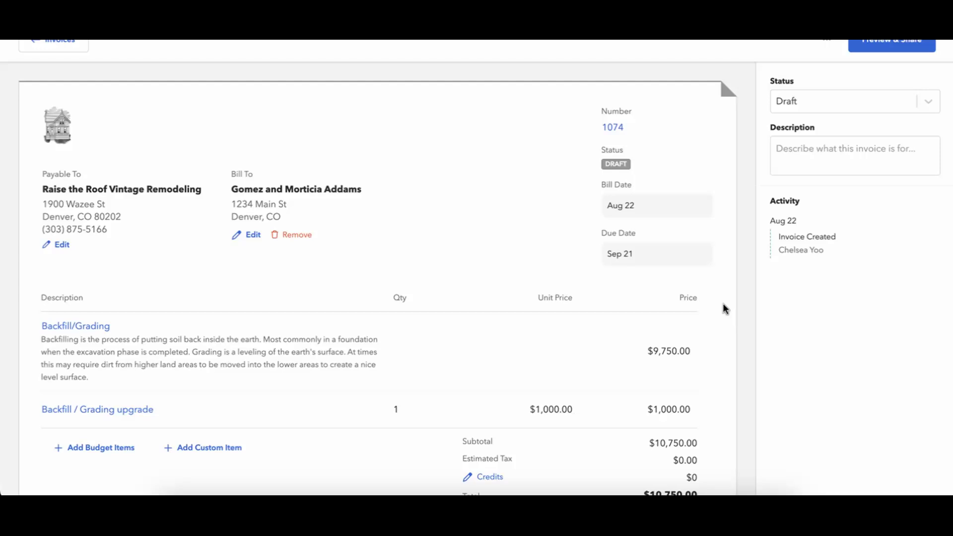
Review the draft invoice's line items and total, and return to the invoice list.
scroll(715, 312, "down", 2)
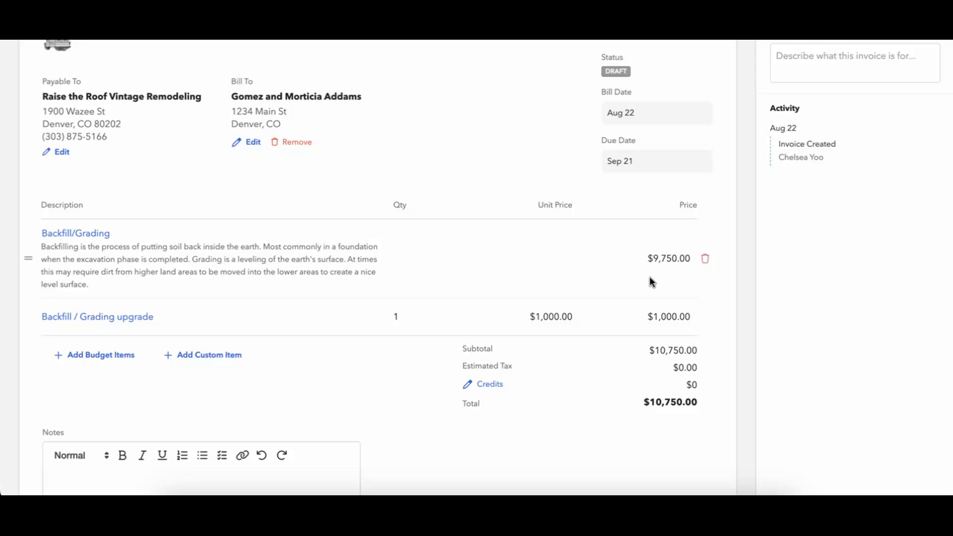
scroll(645, 262, "up", 3)
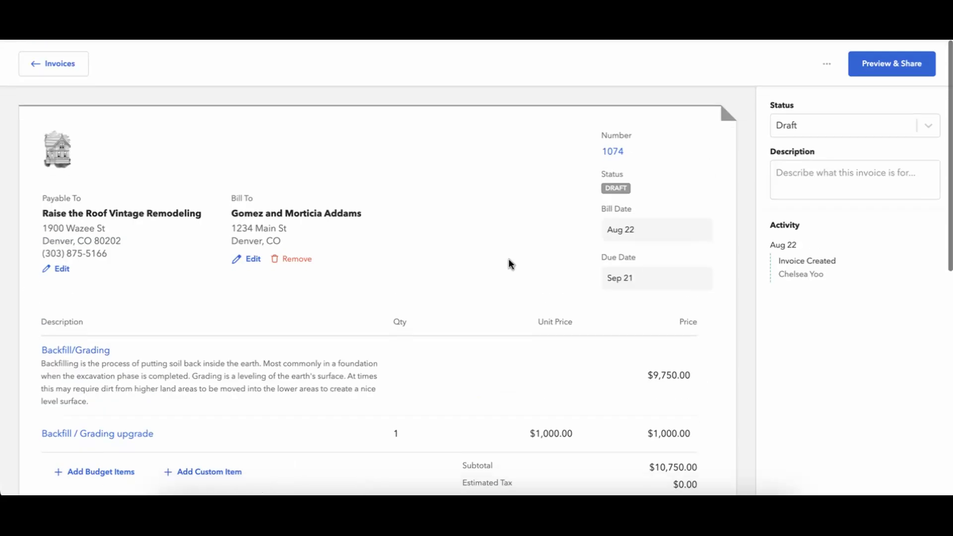
left_click(70, 60)
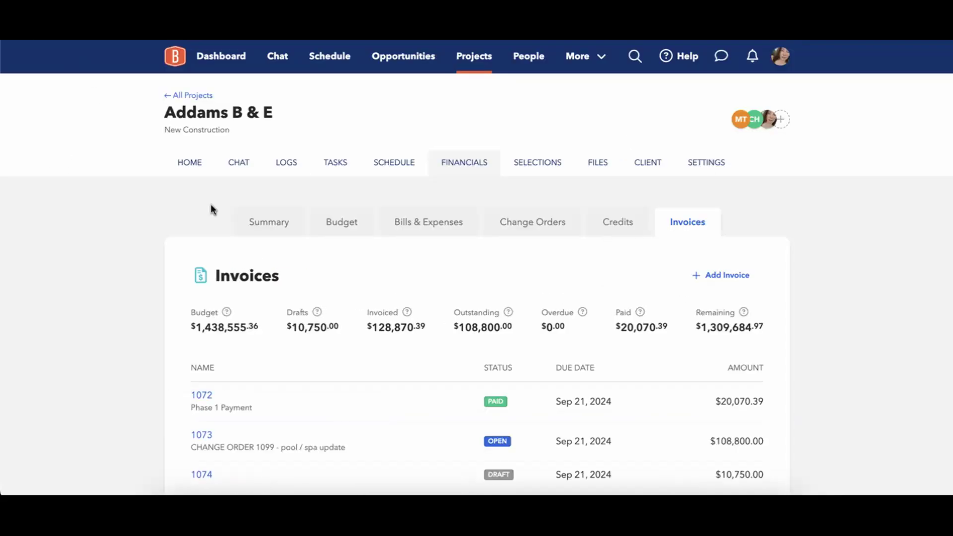
Examine the Excavation and Foundation and Rough Structure items in the project budget, including the details of the Windows selection.
left_click(342, 221)
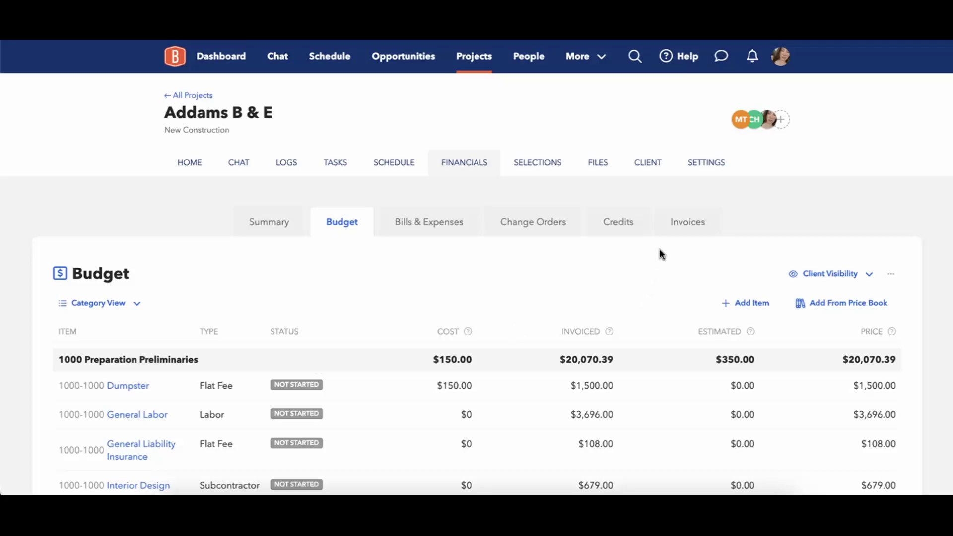
scroll(659, 329, "down", 10)
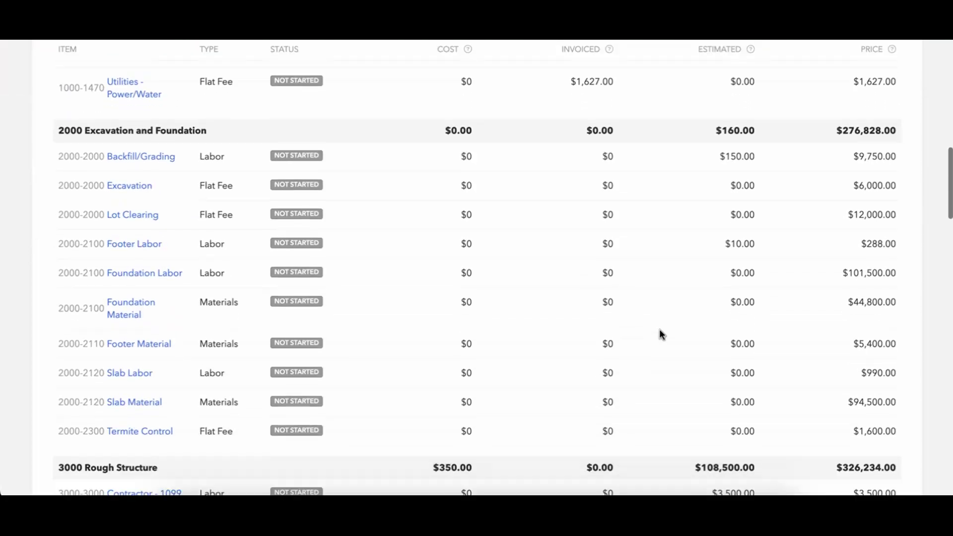
scroll(659, 330, "down", 8)
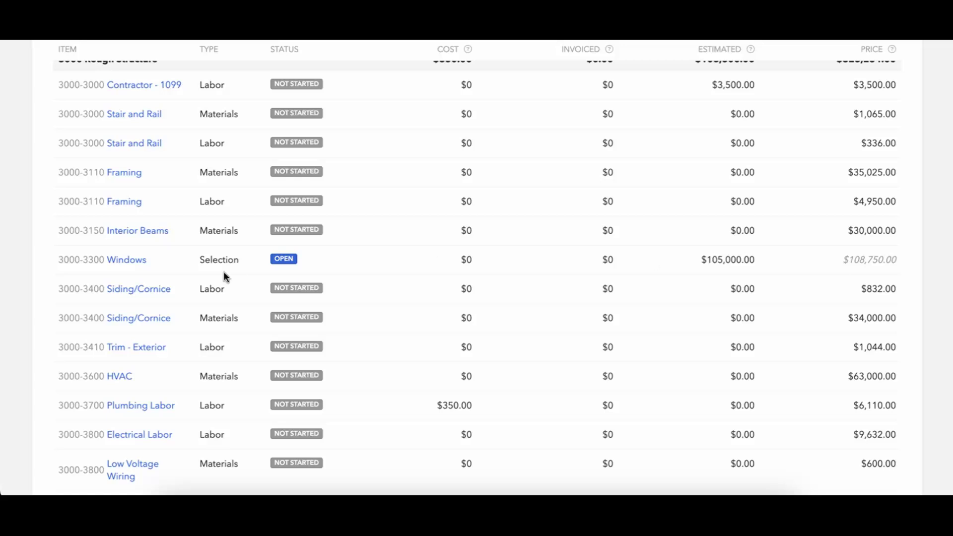
left_click(116, 266)
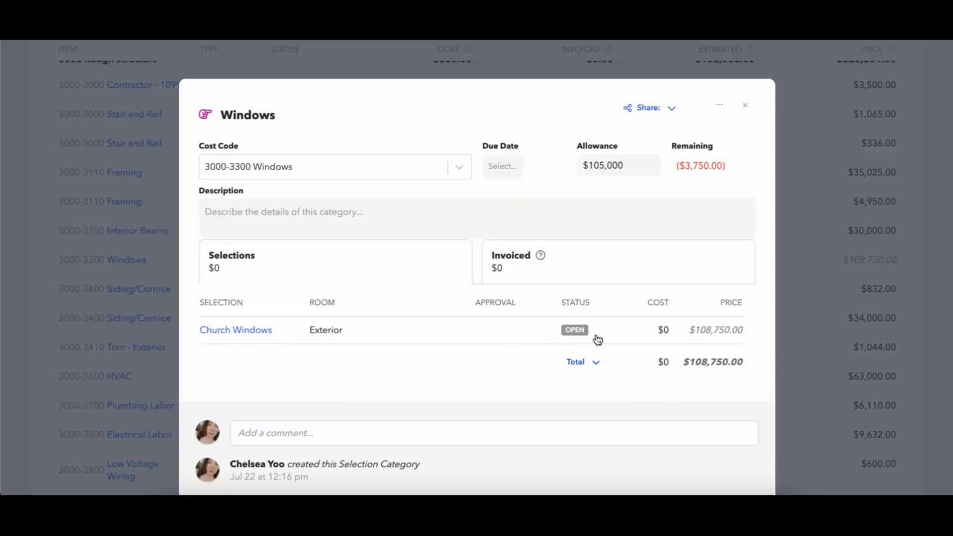
left_click(745, 105)
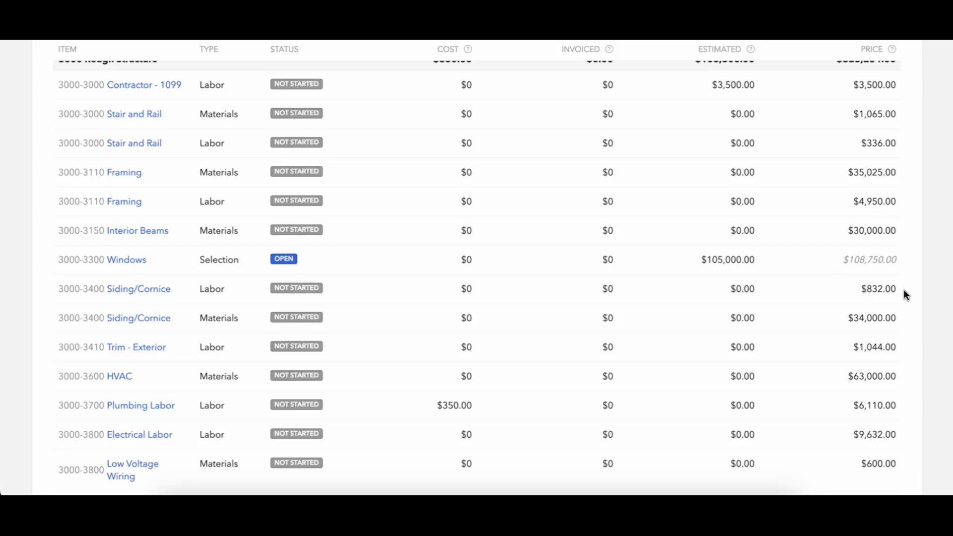
scroll(903, 290, "up", 15)
scroll(904, 293, "up", 10)
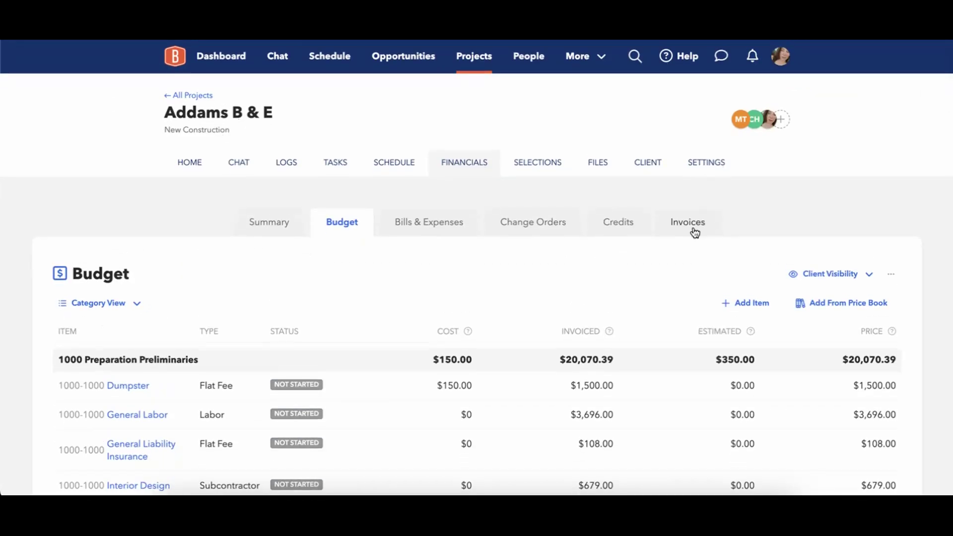
Reopen the draft invoice from the invoice list to check its budget and custom line items, and go back to the list.
left_click(693, 230)
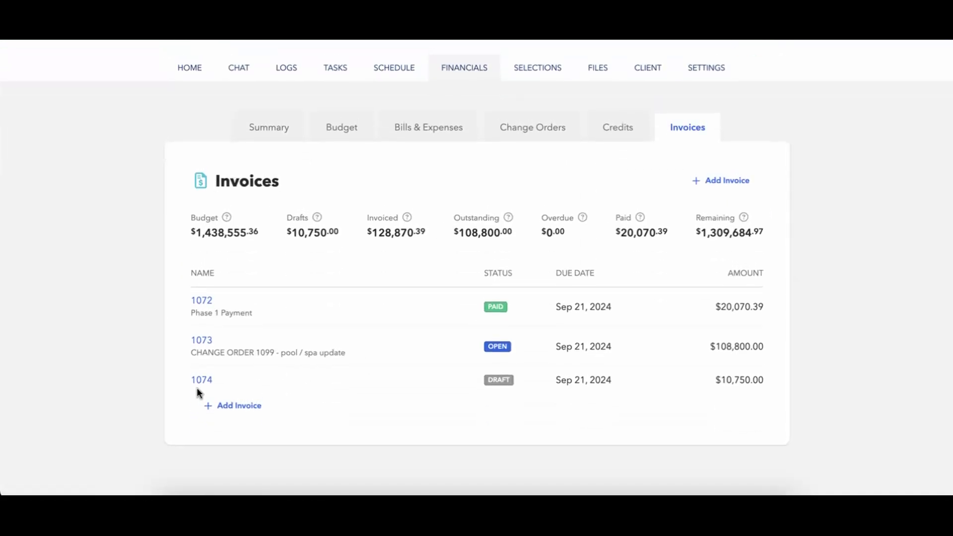
left_click(199, 379)
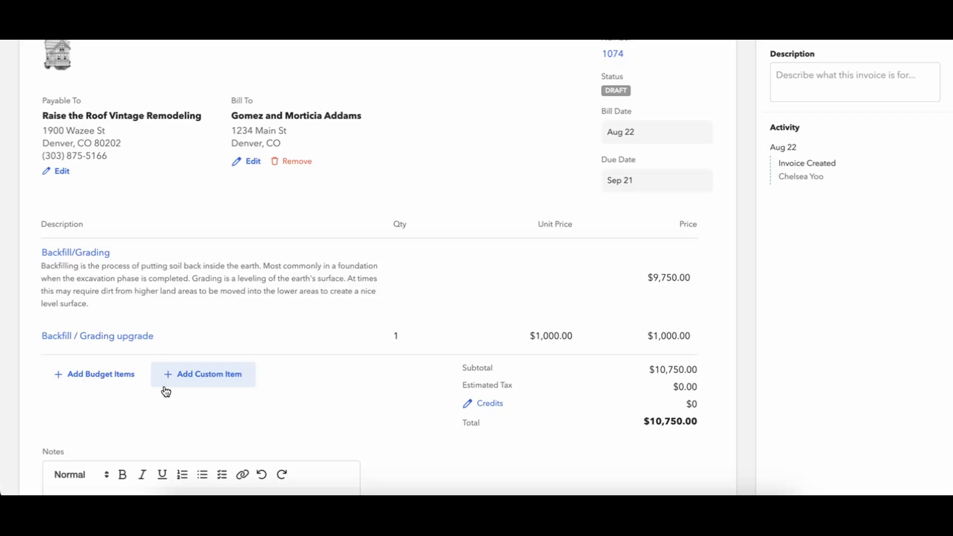
scroll(166, 392, "up", 5)
left_click(51, 69)
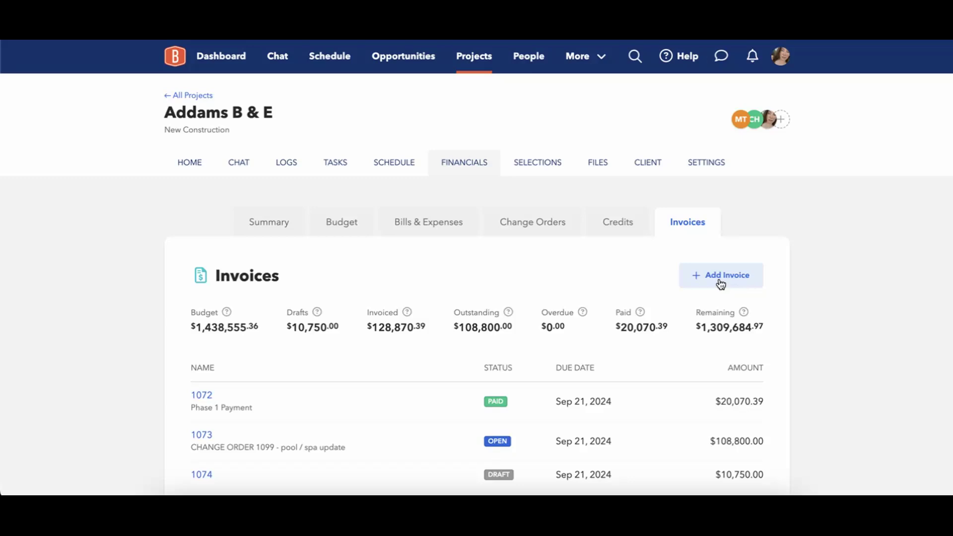
Review the project's invoice totals and the status of each listed invoice.
scroll(663, 291, "down", 2)
scroll(406, 328, "down", 2)
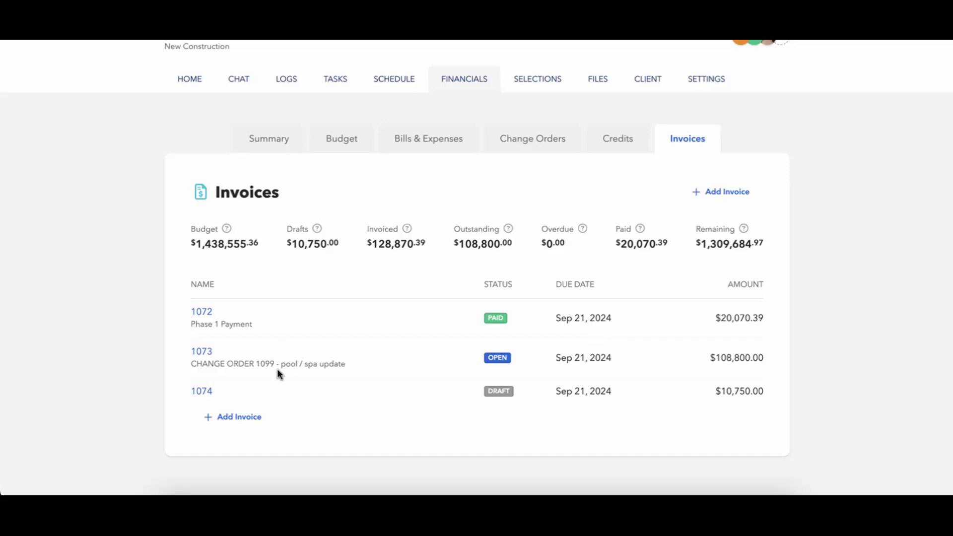
scroll(277, 368, "up", 3)
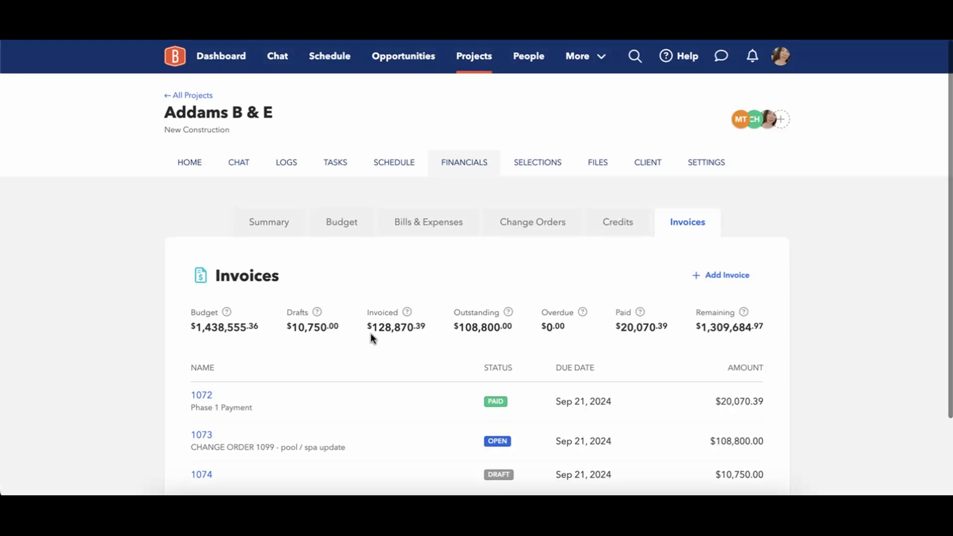